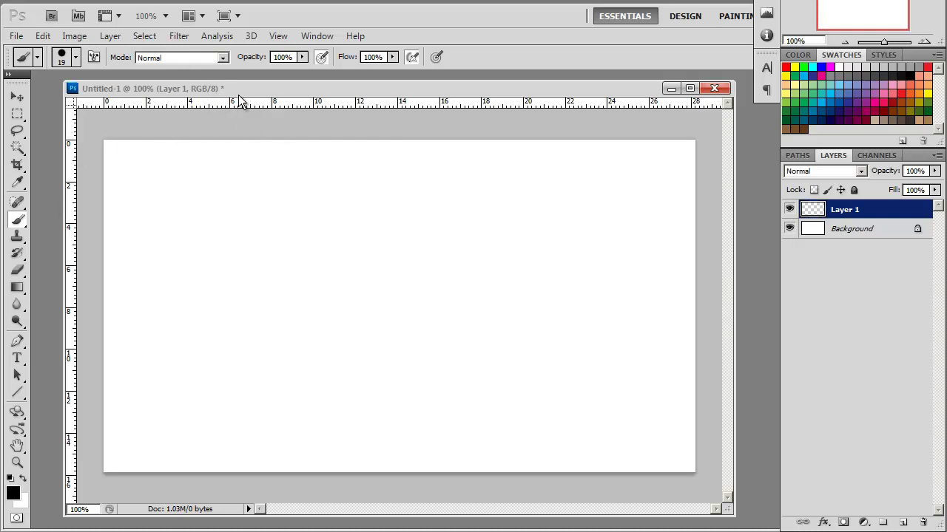
Paint a tall black vertical stroke on Layer 1.
{"action": "left_click_drag", "start_coordinate": [230, 91], "coordinate": [216, 92]}
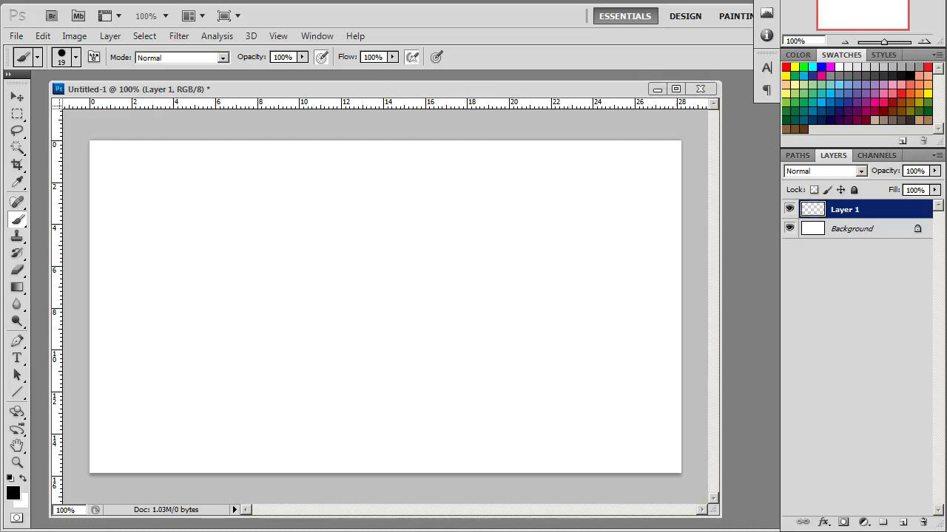
{"action": "left_click_drag", "start_coordinate": [276, 92], "coordinate": [274, 94]}
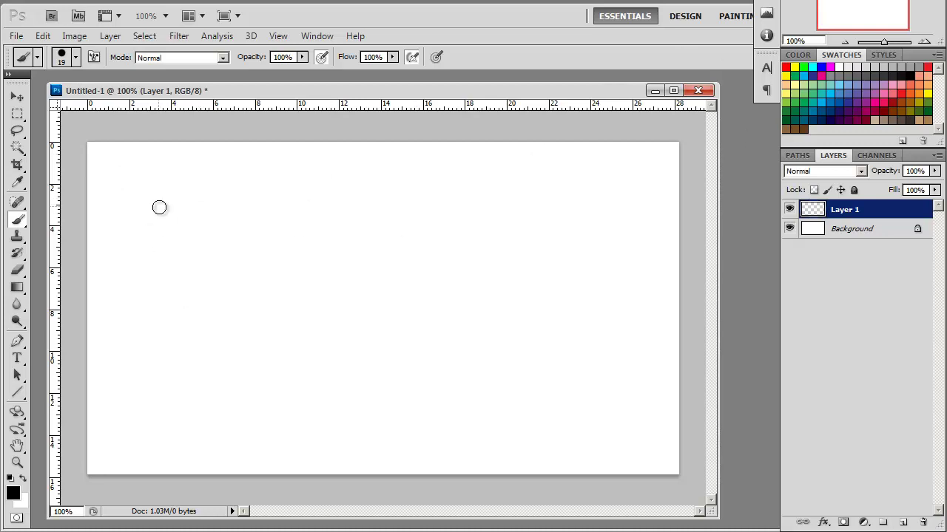
{"action": "mouse_move", "coordinate": [163, 193]}
{"action": "left_mouse_down"}
{"action": "mouse_move", "coordinate": [169, 276]}
{"action": "mouse_move", "coordinate": [171, 204]}
{"action": "mouse_move", "coordinate": [181, 323]}
{"action": "mouse_move", "coordinate": [178, 207]}
{"action": "mouse_move", "coordinate": [167, 241]}
{"action": "mouse_move", "coordinate": [173, 192]}
{"action": "mouse_move", "coordinate": [183, 281]}
{"action": "mouse_move", "coordinate": [167, 206]}
{"action": "mouse_move", "coordinate": [164, 320]}
{"action": "mouse_move", "coordinate": [180, 279]}
{"action": "mouse_move", "coordinate": [186, 329]}
{"action": "left_mouse_up"}
Softly erase the stroke's top and bottom ends into grey bands.
{"action": "key", "text": "e"}
{"action": "mouse_move", "coordinate": [152, 186]}
{"action": "left_mouse_down"}
{"action": "mouse_move", "coordinate": [141, 203]}
{"action": "mouse_move", "coordinate": [185, 194]}
{"action": "left_mouse_up"}
{"action": "mouse_move", "coordinate": [176, 309]}
{"action": "left_mouse_down"}
{"action": "mouse_move", "coordinate": [162, 334]}
{"action": "mouse_move", "coordinate": [193, 330]}
{"action": "left_mouse_up"}
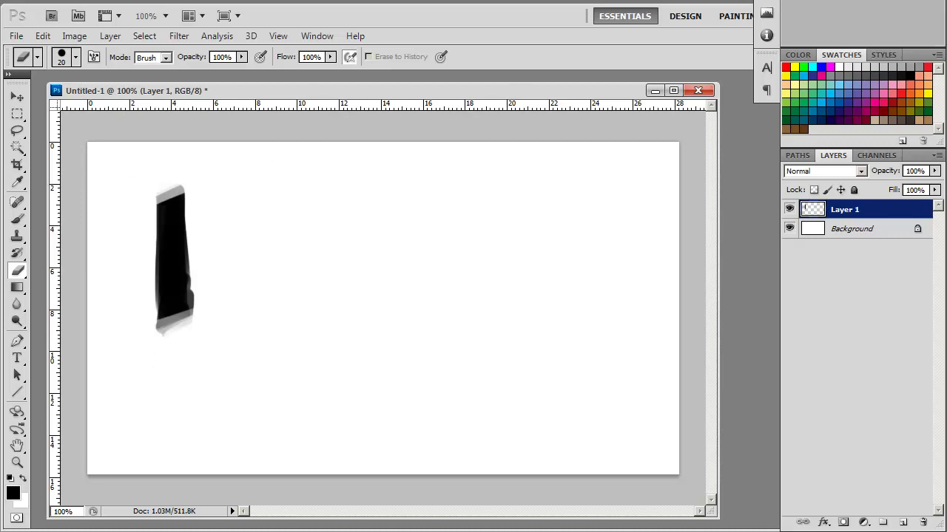
Pull the Layers panel out of the side dock into a floating panel.
{"action": "double_click", "coordinate": [841, 55]}
{"action": "double_click", "coordinate": [835, 68]}
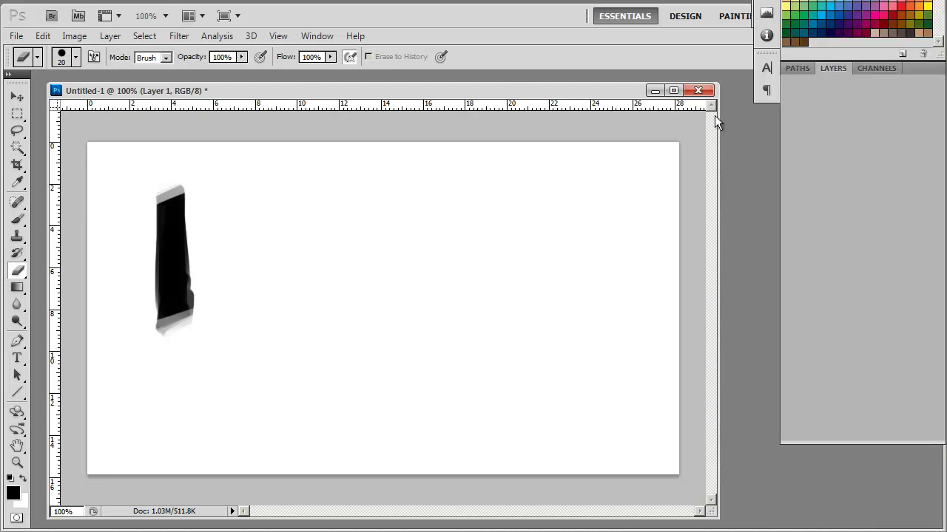
{"action": "left_click_drag", "start_coordinate": [832, 68], "coordinate": [633, 127]}
Toggle Layer 1's visibility to check the stroke, leaving Layer 1 selected with the Brush tool active.
{"action": "left_click", "coordinate": [669, 203]}
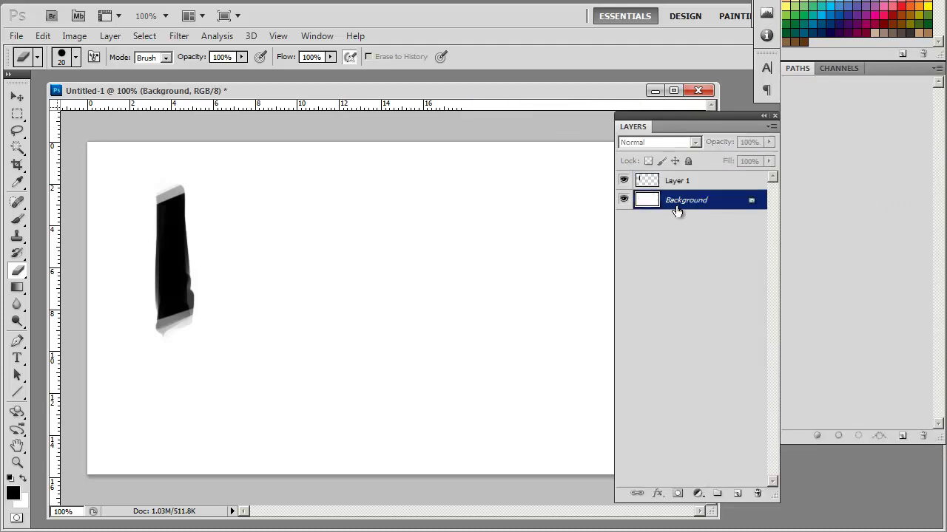
{"action": "left_click", "coordinate": [678, 182]}
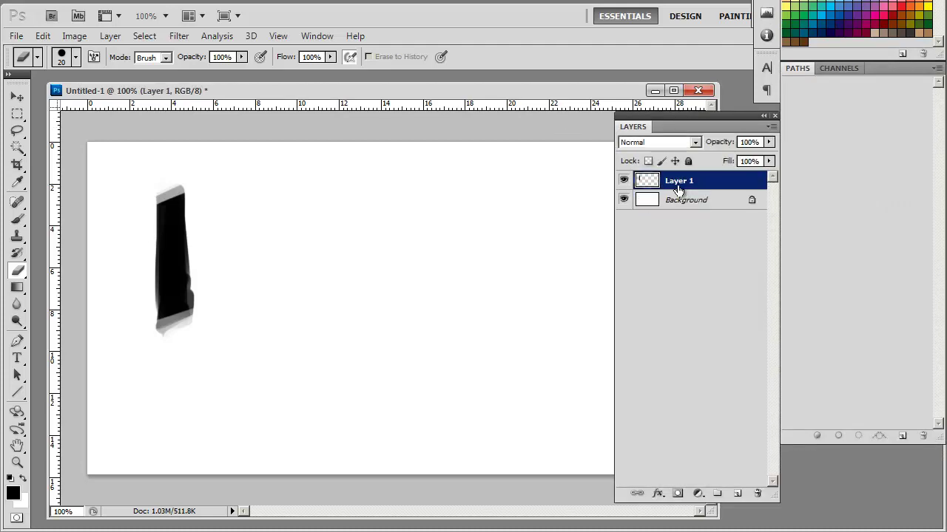
{"action": "left_click", "coordinate": [623, 183]}
{"action": "left_click", "coordinate": [624, 182]}
{"action": "left_click", "coordinate": [623, 183]}
{"action": "left_click", "coordinate": [624, 184]}
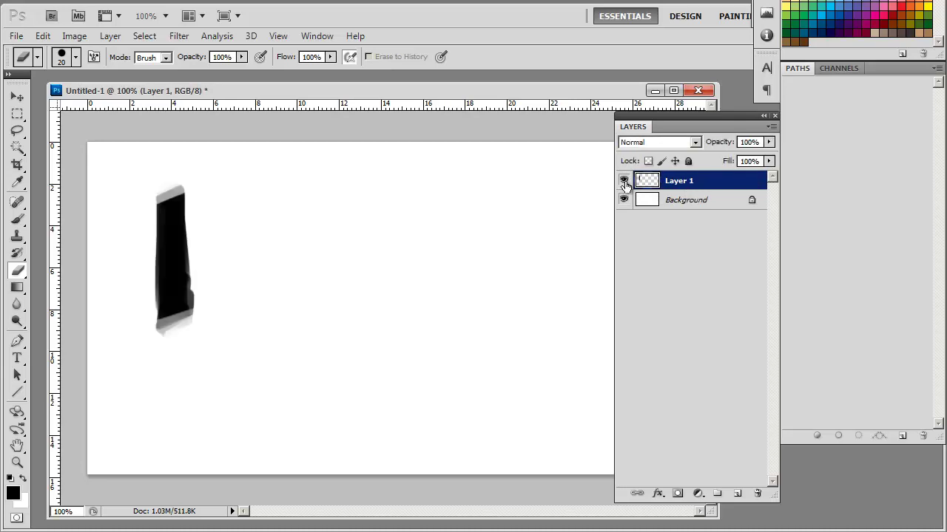
{"action": "left_click", "coordinate": [656, 201]}
{"action": "left_click", "coordinate": [658, 185]}
{"action": "key", "text": "b"}
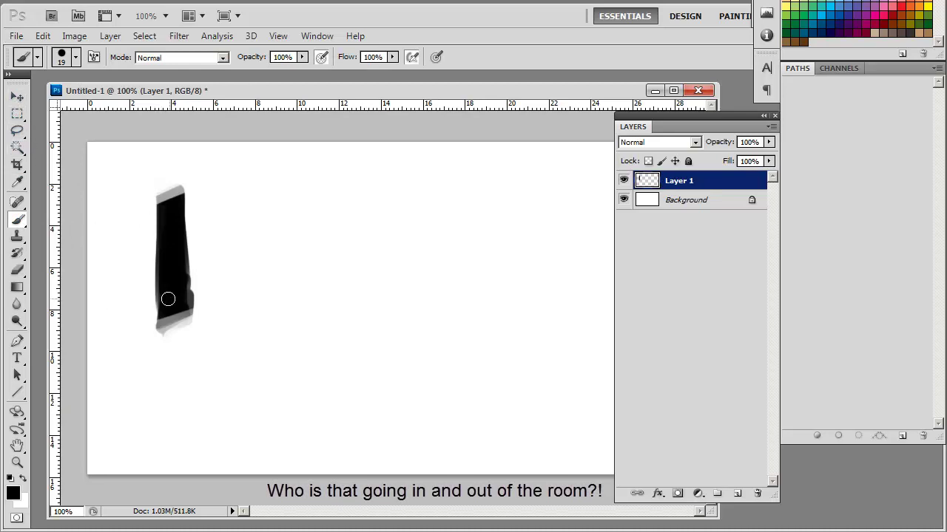
Marquee-select the stroke, define it as brush preset 'demo1', then deselect.
{"action": "left_click", "coordinate": [18, 114]}
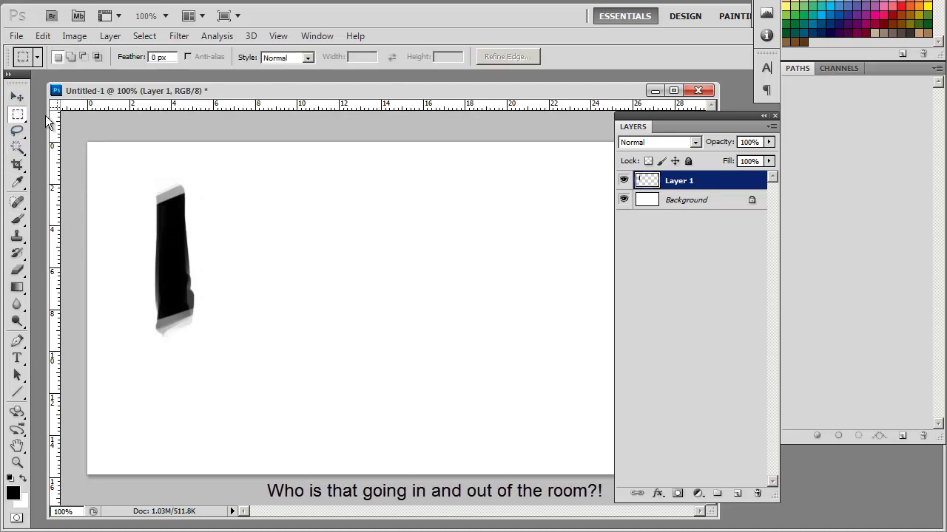
{"action": "left_click_drag", "start_coordinate": [133, 175], "coordinate": [230, 351]}
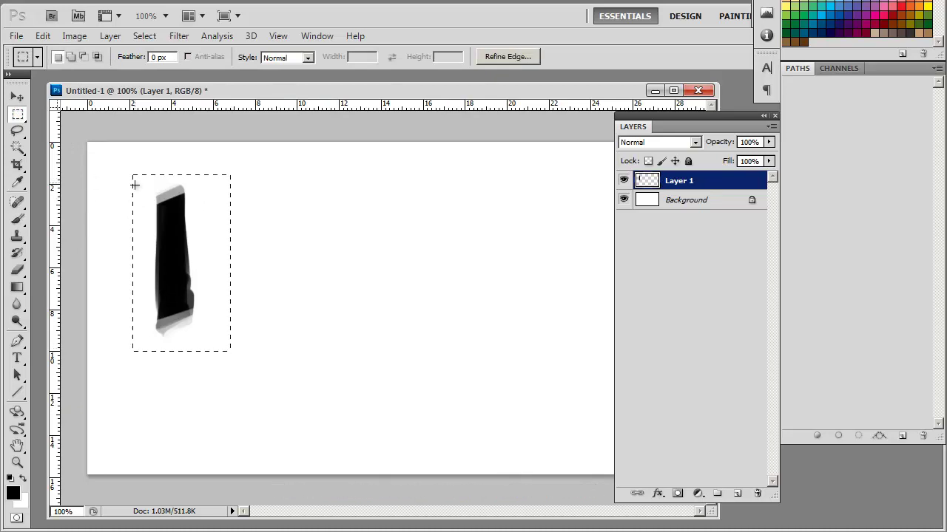
{"action": "left_click", "coordinate": [43, 35]}
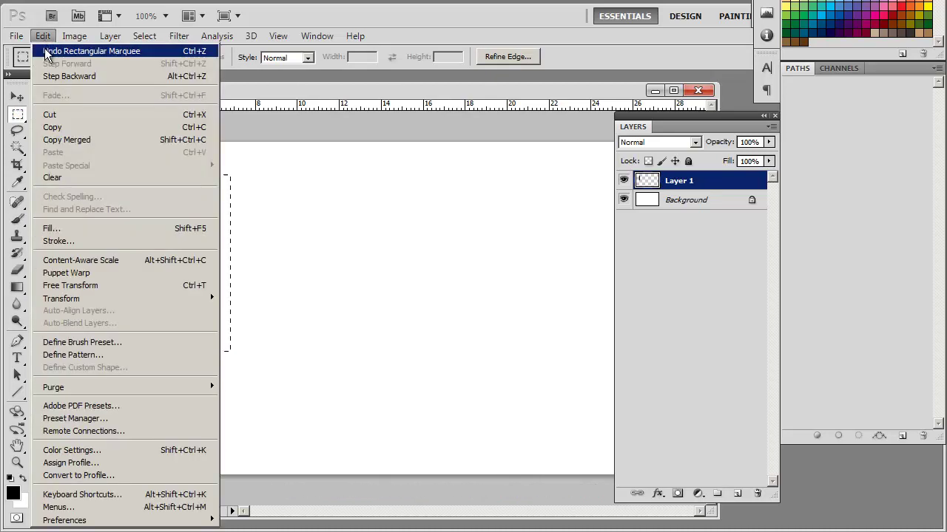
{"action": "left_click", "coordinate": [109, 343]}
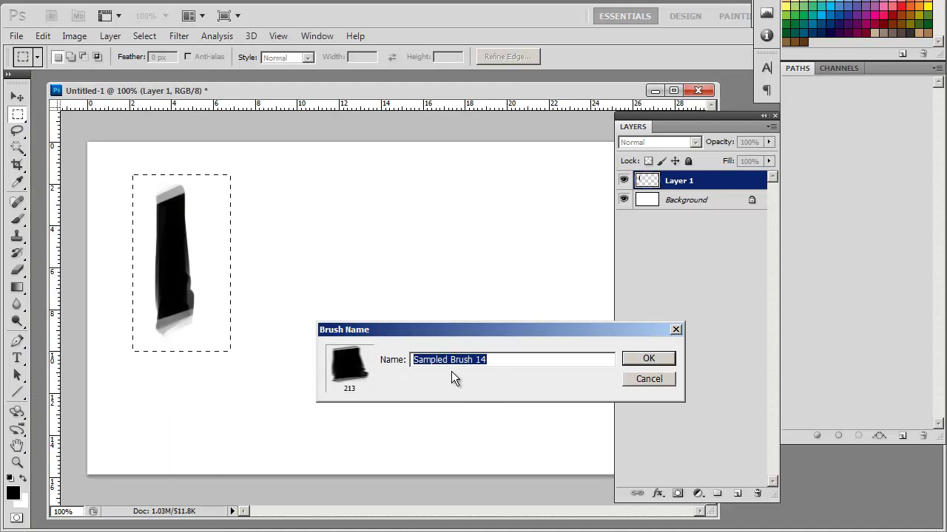
{"action": "type", "text": "de"}
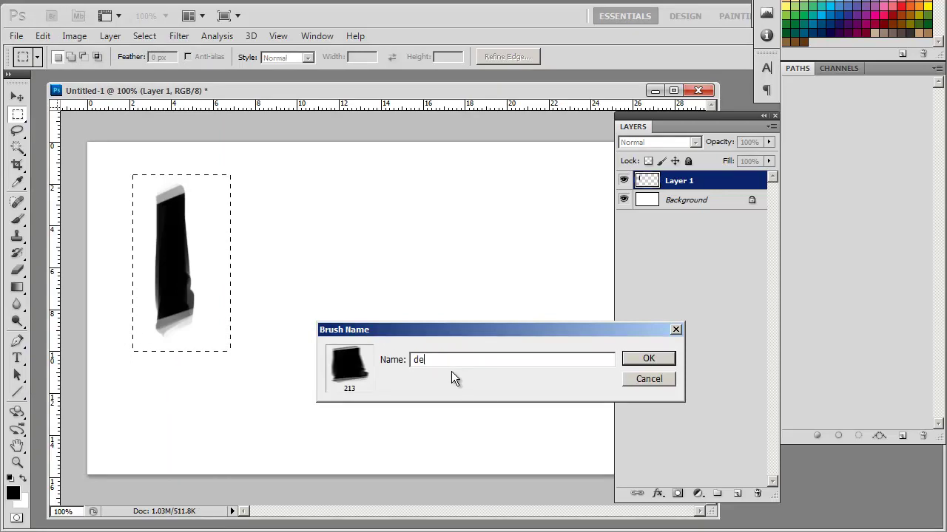
{"action": "type", "text": "mo1"}
{"action": "key", "text": "Return"}
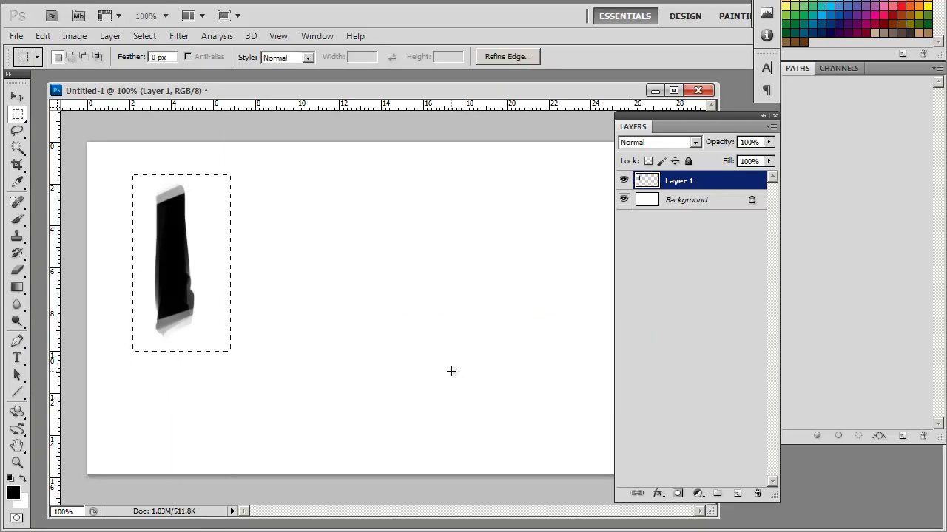
{"action": "left_click", "coordinate": [151, 167]}
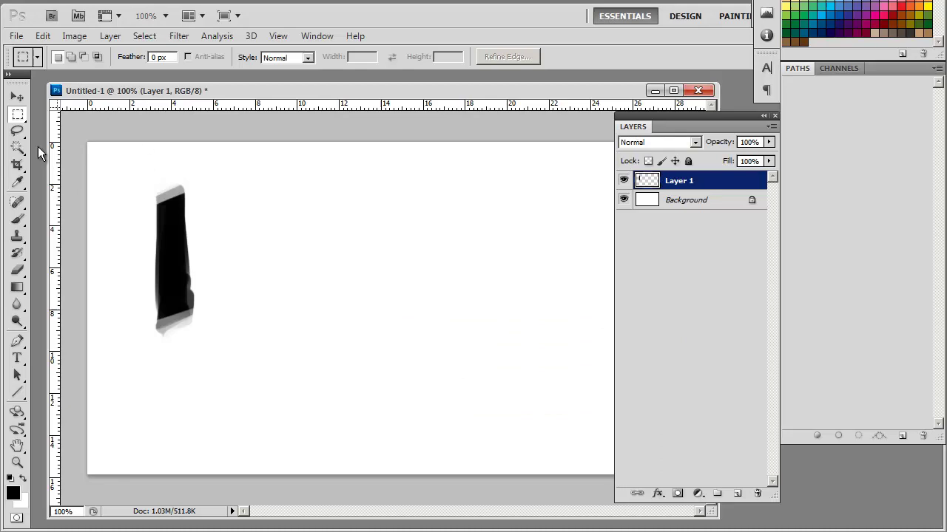
Pick the new 213 px demo1 brush from the preset picker and stamp a test dab.
{"action": "left_click", "coordinate": [18, 221]}
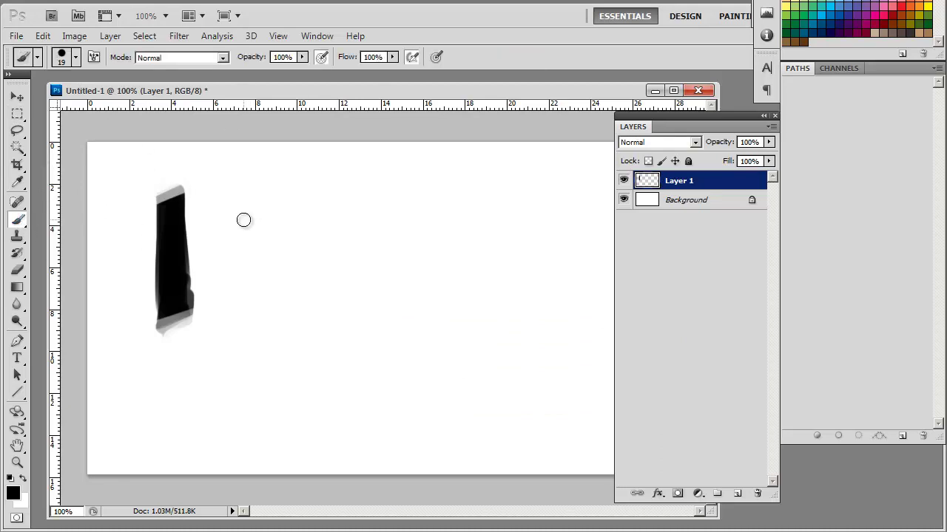
{"action": "right_click", "coordinate": [273, 197]}
{"action": "left_click_drag", "start_coordinate": [607, 354], "coordinate": [612, 477]}
{"action": "left_click", "coordinate": [418, 491]}
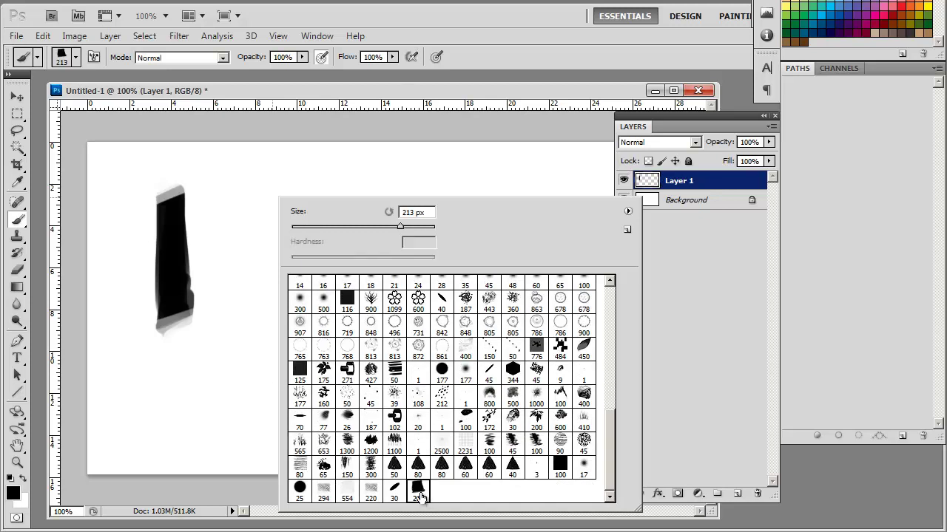
{"action": "left_click", "coordinate": [240, 284]}
Shrink the brush to 80 px, paint overlapping zigzag strokes, and redock the Layers panel.
{"action": "key", "text": "bracketleft"}
{"action": "key", "text": "bracketleft"}
{"action": "key", "text": "bracketleft"}
{"action": "key", "text": "bracketleft"}
{"action": "key", "text": "bracketleft"}
{"action": "key", "text": "bracketleft"}
{"action": "key", "text": "bracketleft"}
{"action": "mouse_move", "coordinate": [259, 233]}
{"action": "left_mouse_down"}
{"action": "mouse_move", "coordinate": [298, 257]}
{"action": "mouse_move", "coordinate": [357, 276]}
{"action": "mouse_move", "coordinate": [378, 303]}
{"action": "mouse_move", "coordinate": [440, 249]}
{"action": "mouse_move", "coordinate": [480, 280]}
{"action": "mouse_move", "coordinate": [470, 337]}
{"action": "mouse_move", "coordinate": [486, 364]}
{"action": "mouse_move", "coordinate": [441, 317]}
{"action": "mouse_move", "coordinate": [492, 357]}
{"action": "mouse_move", "coordinate": [419, 358]}
{"action": "mouse_move", "coordinate": [381, 404]}
{"action": "left_mouse_up"}
{"action": "mouse_move", "coordinate": [266, 296]}
{"action": "left_mouse_down"}
{"action": "mouse_move", "coordinate": [294, 365]}
{"action": "mouse_move", "coordinate": [337, 348]}
{"action": "mouse_move", "coordinate": [317, 381]}
{"action": "mouse_move", "coordinate": [254, 331]}
{"action": "mouse_move", "coordinate": [347, 357]}
{"action": "mouse_move", "coordinate": [435, 265]}
{"action": "left_mouse_up"}
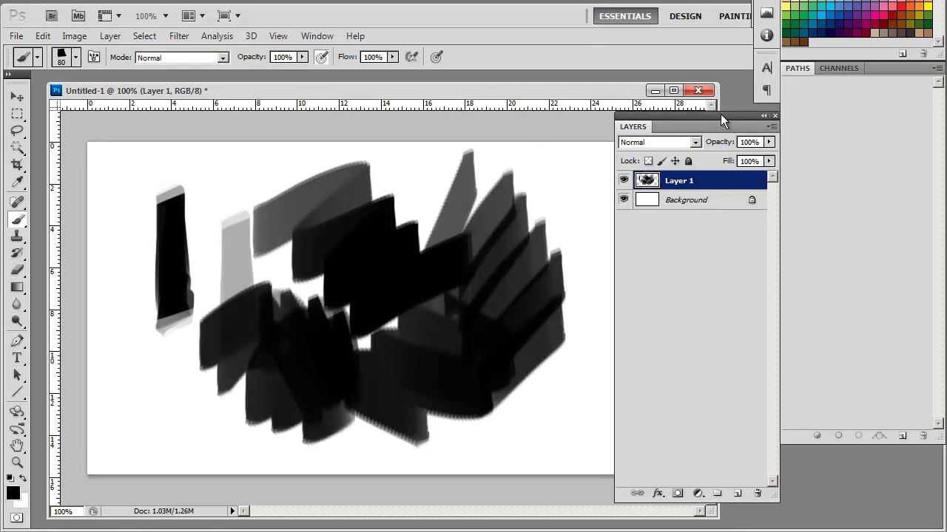
{"action": "left_click_drag", "start_coordinate": [748, 120], "coordinate": [810, 69]}
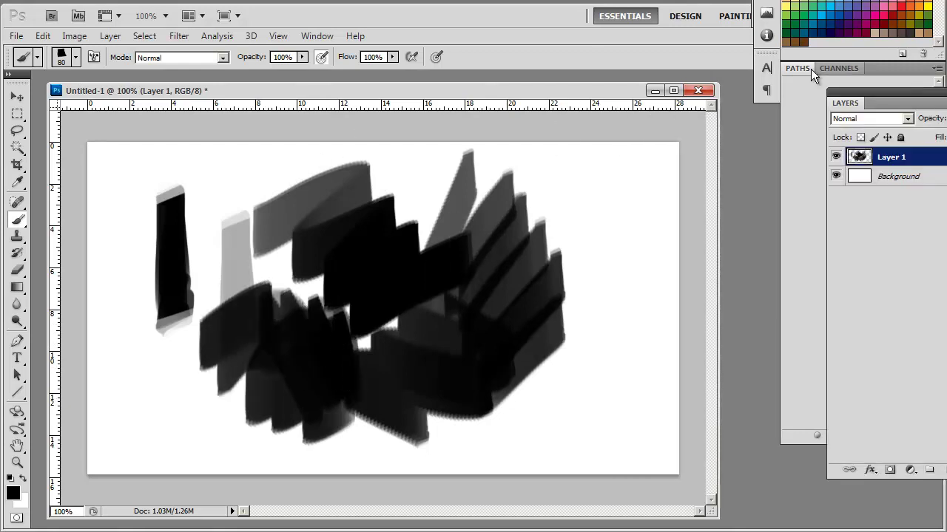
Show the Brush panel's Brush Tip Shape options, adjust spacing, and undo a wavy test stroke.
{"action": "left_click", "coordinate": [93, 59]}
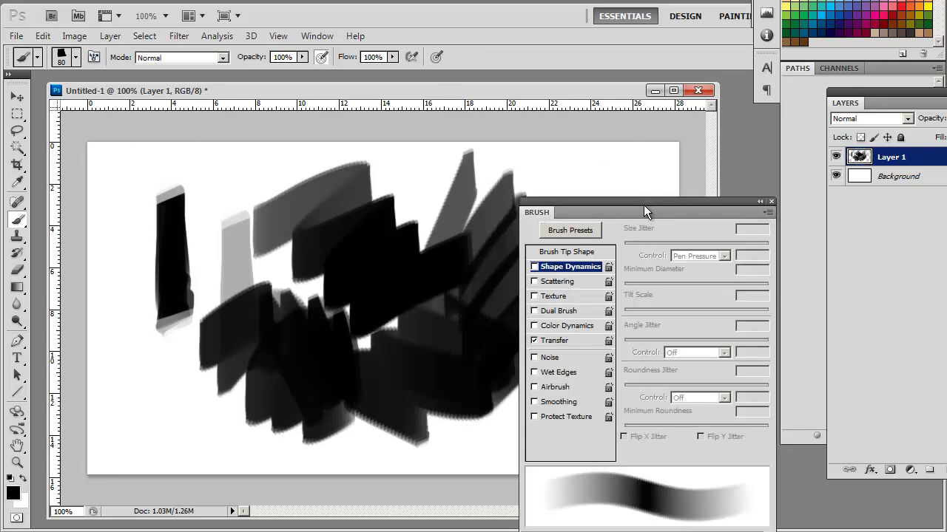
{"action": "left_click", "coordinate": [668, 170]}
{"action": "key", "text": "F5"}
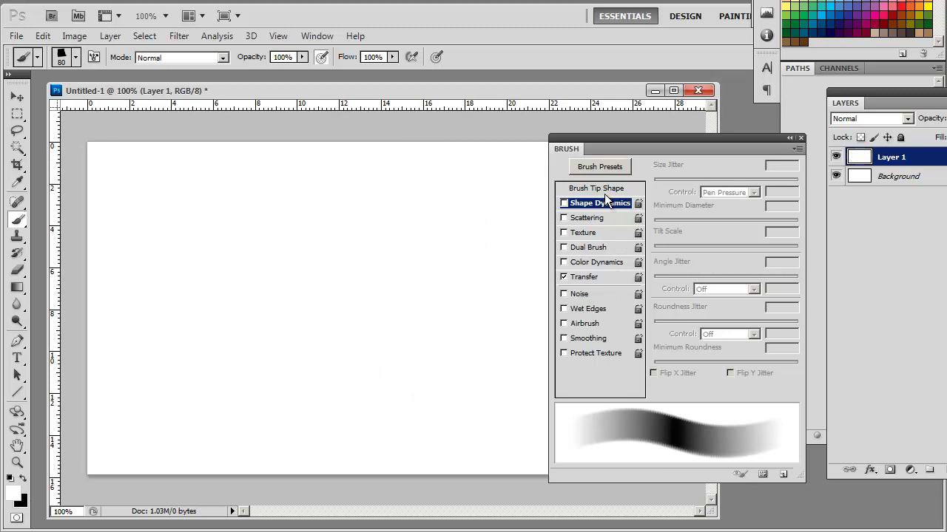
{"action": "left_click", "coordinate": [604, 191]}
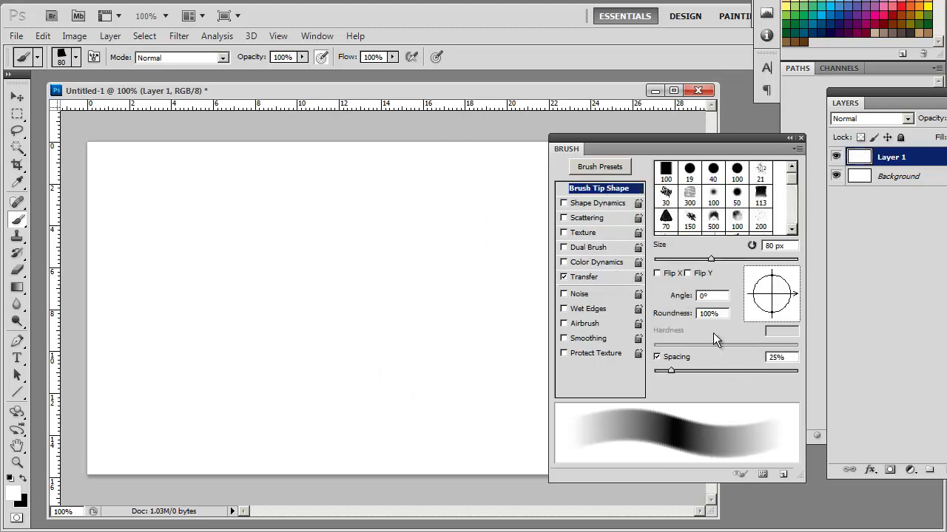
{"action": "left_click_drag", "start_coordinate": [663, 370], "coordinate": [660, 372]}
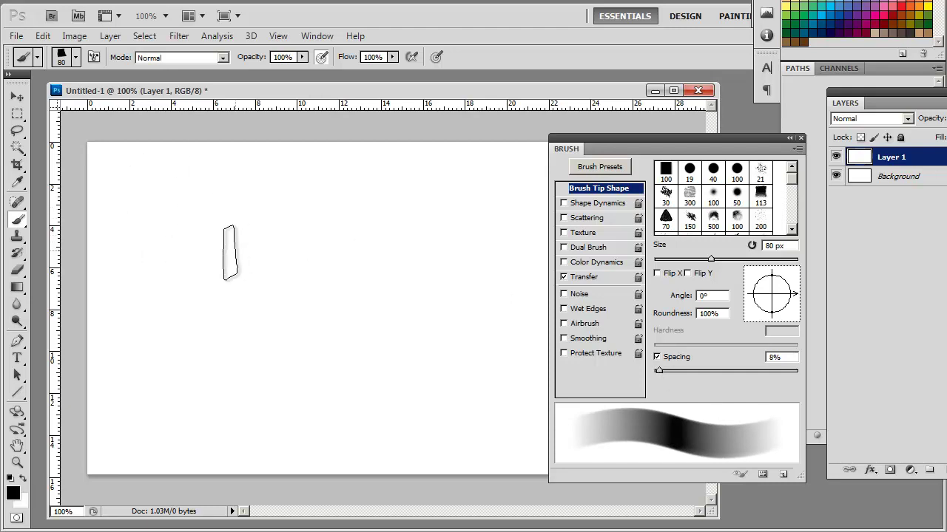
{"action": "mouse_move", "coordinate": [155, 223]}
{"action": "left_mouse_down"}
{"action": "mouse_move", "coordinate": [301, 239]}
{"action": "mouse_move", "coordinate": [407, 205]}
{"action": "left_mouse_up"}
{"action": "key", "text": "ctrl+z"}
At 50 px, paint two wavy strokes and a 321%-spaced dash row, then reset spacing to 10%.
{"action": "key", "text": "["}
{"action": "key", "text": "["}
{"action": "key", "text": "["}
{"action": "mouse_move", "coordinate": [134, 191]}
{"action": "left_mouse_down"}
{"action": "mouse_move", "coordinate": [183, 169]}
{"action": "mouse_move", "coordinate": [392, 196]}
{"action": "left_mouse_up"}
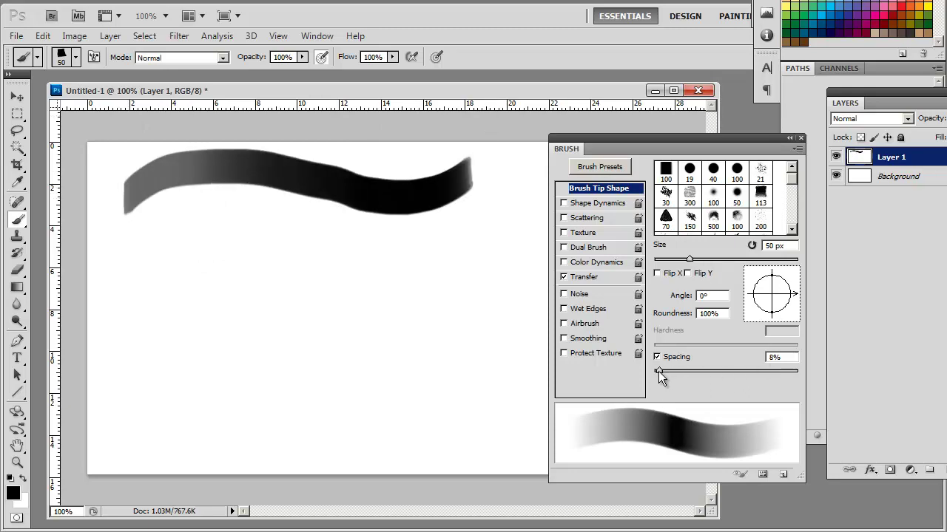
{"action": "left_click_drag", "start_coordinate": [658, 371], "coordinate": [663, 372]}
{"action": "mouse_move", "coordinate": [148, 235]}
{"action": "left_mouse_down"}
{"action": "mouse_move", "coordinate": [320, 241]}
{"action": "mouse_move", "coordinate": [463, 230]}
{"action": "left_mouse_up"}
{"action": "left_click_drag", "start_coordinate": [766, 370], "coordinate": [771, 371]}
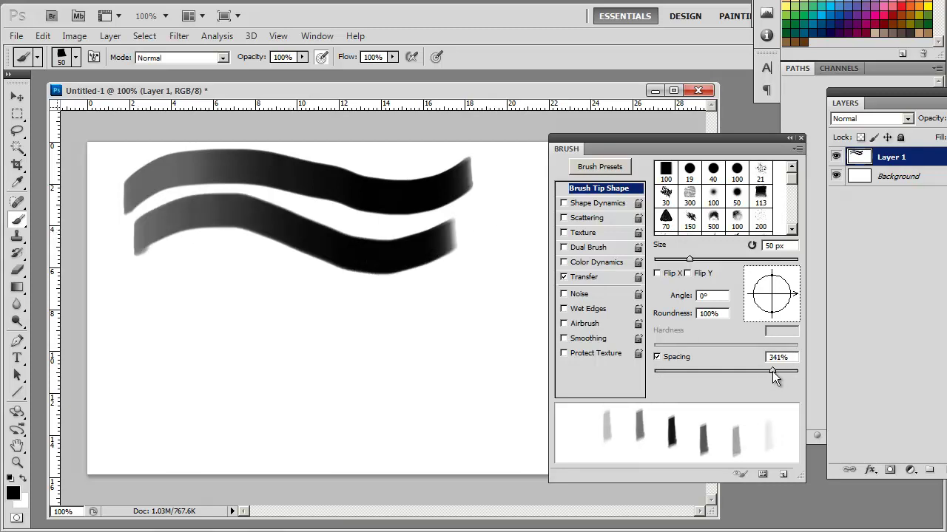
{"action": "mouse_move", "coordinate": [131, 287]}
{"action": "left_mouse_down"}
{"action": "mouse_move", "coordinate": [255, 263]}
{"action": "mouse_move", "coordinate": [379, 295]}
{"action": "mouse_move", "coordinate": [413, 288]}
{"action": "left_mouse_up"}
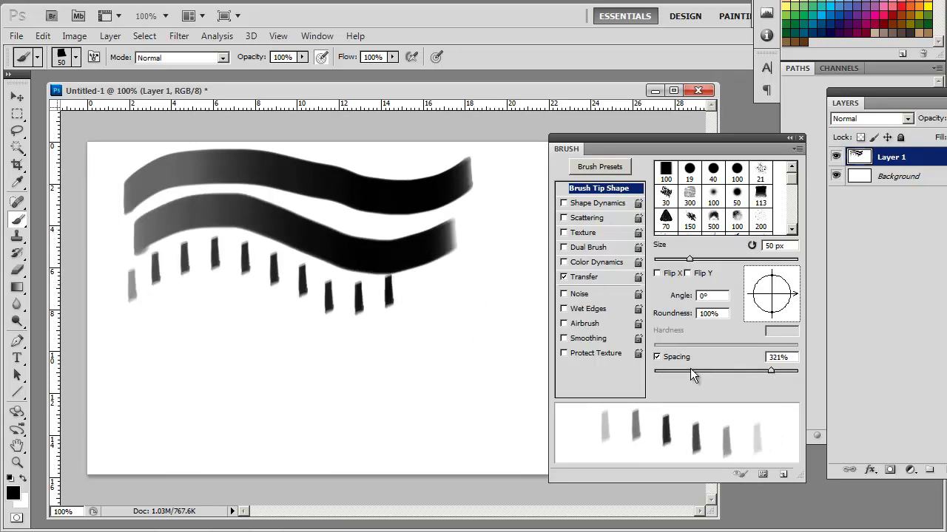
{"action": "left_click_drag", "start_coordinate": [688, 368], "coordinate": [660, 373]}
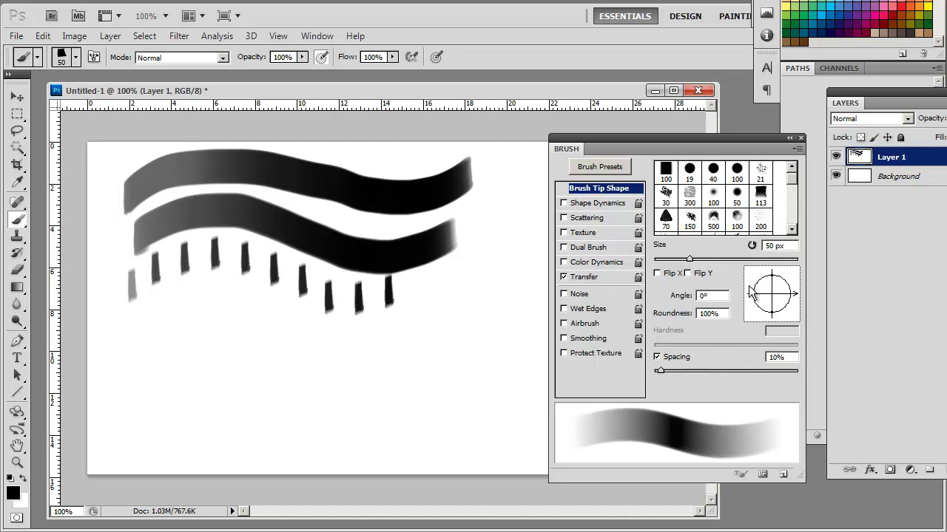
Enlarge the brush to 70 px and paint test strokes at 28% roundness and 48° angle.
{"action": "mouse_move", "coordinate": [774, 283]}
{"action": "left_mouse_down"}
{"action": "mouse_move", "coordinate": [790, 281]}
{"action": "mouse_move", "coordinate": [771, 272]}
{"action": "mouse_move", "coordinate": [753, 280]}
{"action": "left_mouse_up"}
{"action": "key", "text": "bracketright"}
{"action": "key", "text": "bracketright"}
{"action": "left_click_drag", "start_coordinate": [127, 329], "coordinate": [324, 311]}
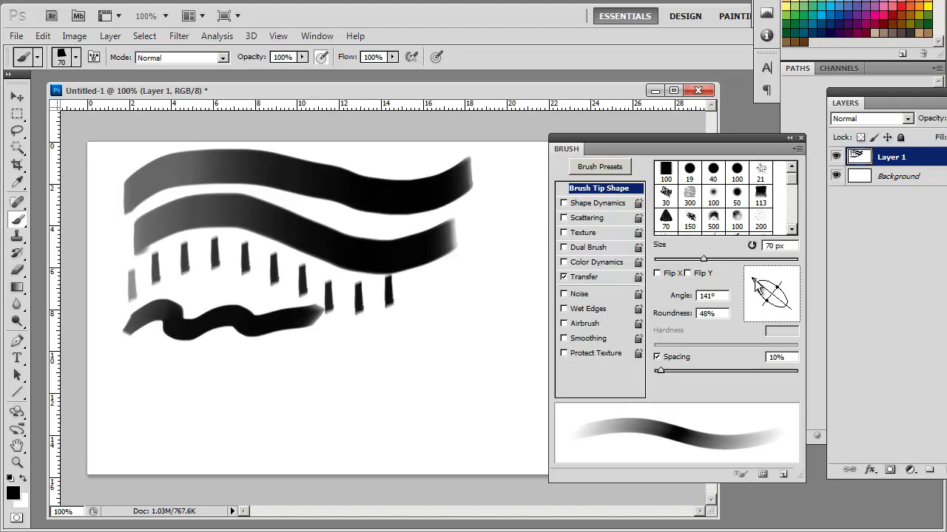
{"action": "left_click_drag", "start_coordinate": [780, 297], "coordinate": [776, 293]}
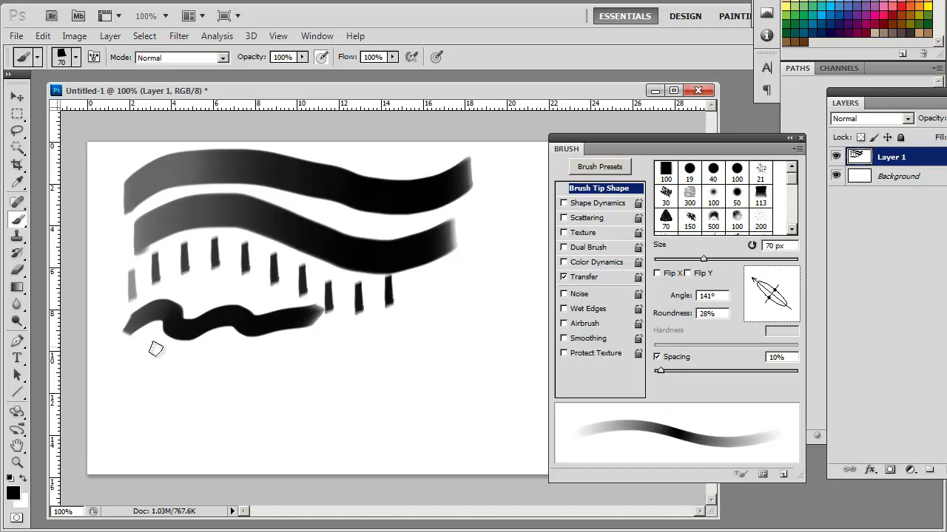
{"action": "left_click_drag", "start_coordinate": [99, 369], "coordinate": [178, 355]}
{"action": "left_click_drag", "start_coordinate": [769, 293], "coordinate": [766, 280]}
{"action": "mouse_move", "coordinate": [214, 362]}
{"action": "left_mouse_down"}
{"action": "mouse_move", "coordinate": [272, 344]}
{"action": "mouse_move", "coordinate": [281, 354]}
{"action": "left_mouse_up"}
Restore 100% roundness, test angles 117° and 107°, then wipe the strokes off Layer 1.
{"action": "left_click_drag", "start_coordinate": [775, 300], "coordinate": [788, 312]}
{"action": "mouse_move", "coordinate": [333, 338]}
{"action": "left_mouse_down"}
{"action": "mouse_move", "coordinate": [374, 352]}
{"action": "mouse_move", "coordinate": [437, 341]}
{"action": "left_mouse_up"}
{"action": "left_click_drag", "start_coordinate": [787, 280], "coordinate": [760, 278]}
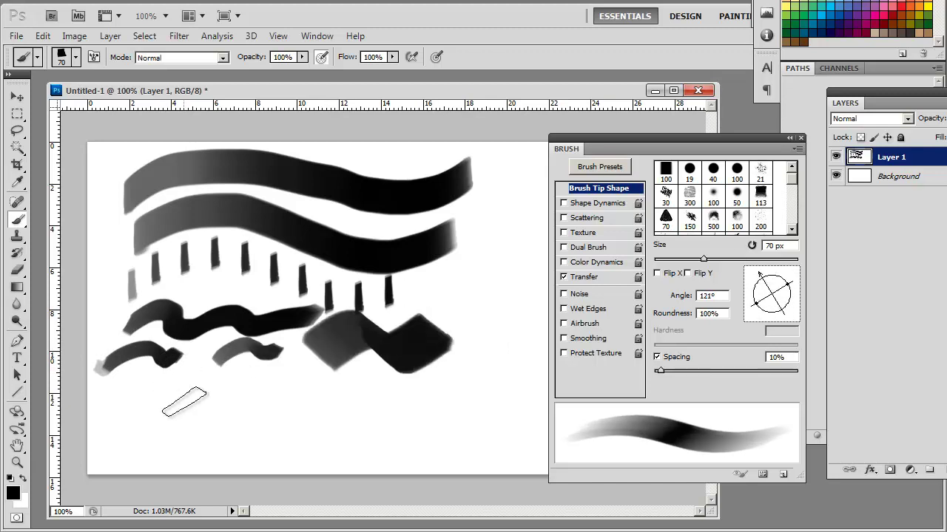
{"action": "mouse_move", "coordinate": [141, 418]}
{"action": "left_mouse_down"}
{"action": "mouse_move", "coordinate": [201, 392]}
{"action": "mouse_move", "coordinate": [289, 402]}
{"action": "mouse_move", "coordinate": [318, 391]}
{"action": "left_mouse_up"}
{"action": "left_click_drag", "start_coordinate": [760, 276], "coordinate": [764, 272]}
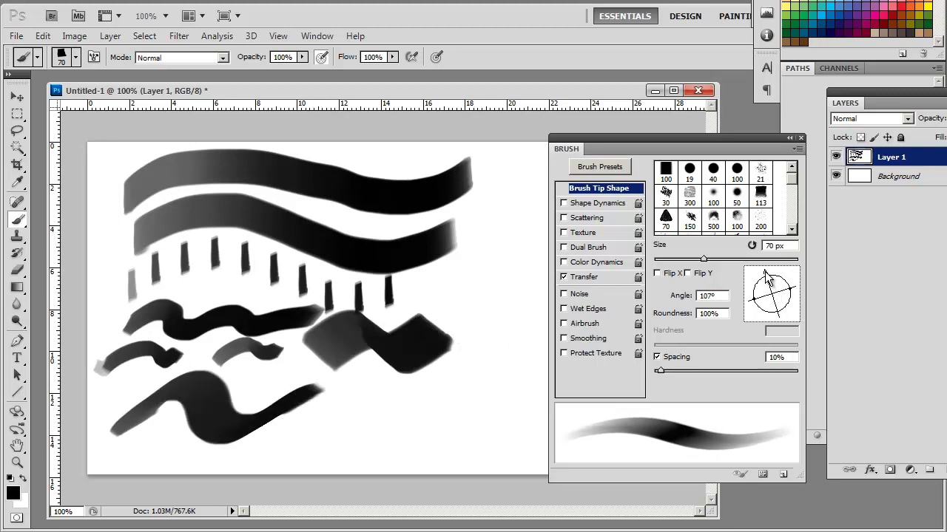
{"action": "mouse_move", "coordinate": [326, 431]}
{"action": "left_mouse_down"}
{"action": "mouse_move", "coordinate": [427, 414]}
{"action": "mouse_move", "coordinate": [485, 386]}
{"action": "left_mouse_up"}
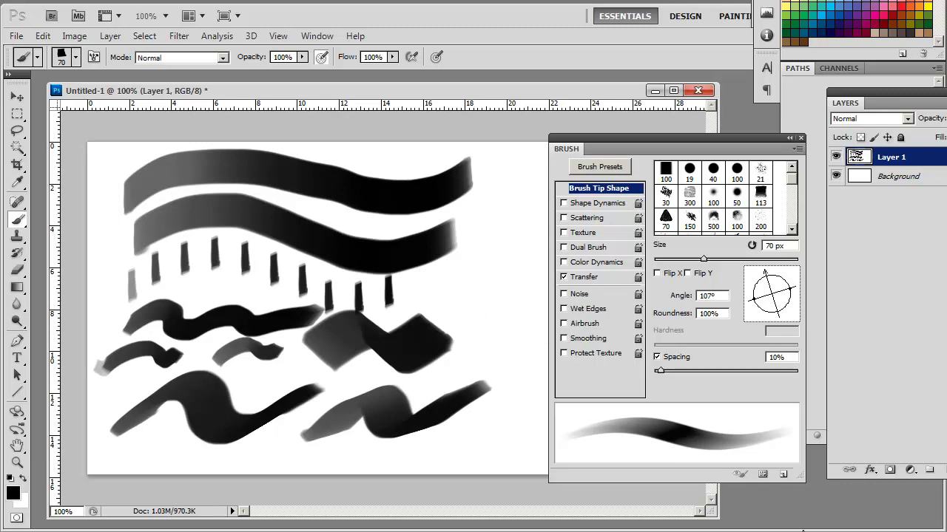
{"action": "key", "text": "x"}
{"action": "key", "text": "alt+BackSpace"}
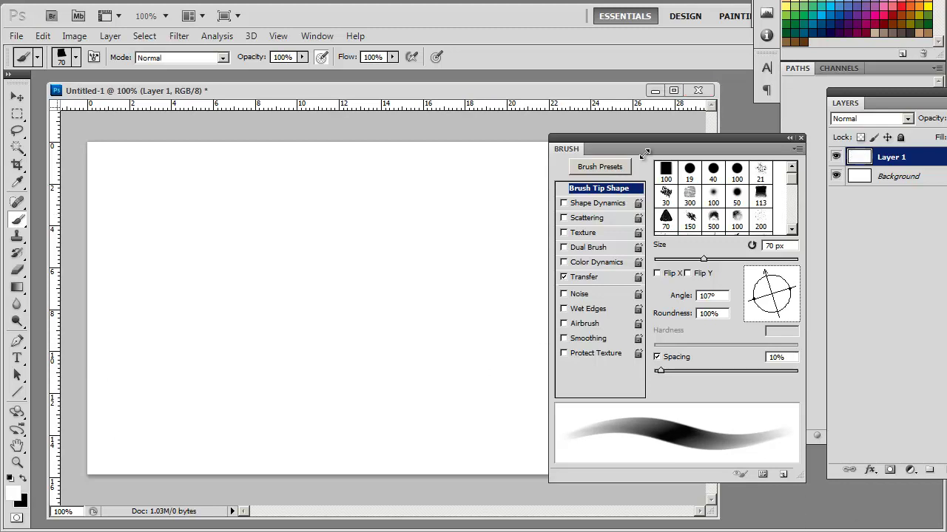
Enable Shape Dynamics with Size Jitter around 50% and paint two test strokes.
{"action": "left_click_drag", "start_coordinate": [666, 136], "coordinate": [670, 139]}
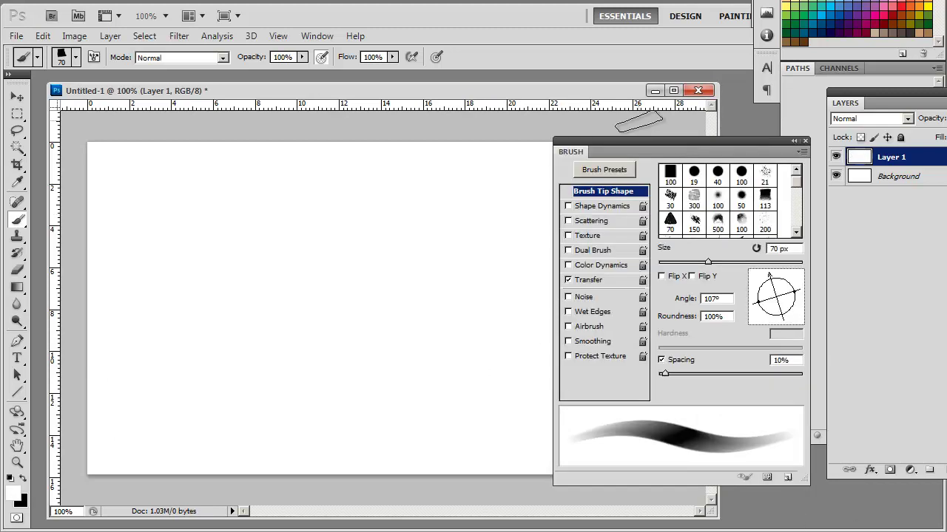
{"action": "left_click", "coordinate": [582, 208]}
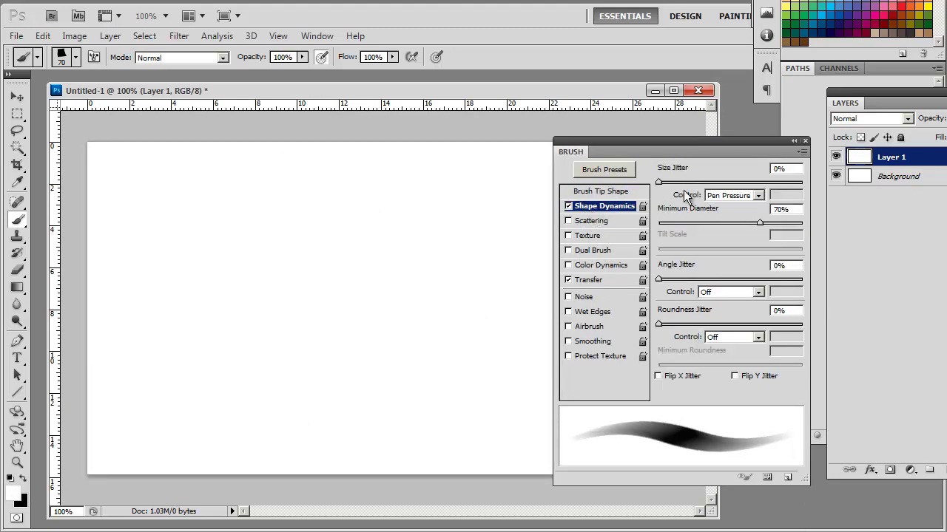
{"action": "left_click_drag", "start_coordinate": [661, 181], "coordinate": [732, 190]}
{"action": "left_click_drag", "start_coordinate": [131, 193], "coordinate": [490, 170]}
{"action": "left_click_drag", "start_coordinate": [129, 224], "coordinate": [438, 198]}
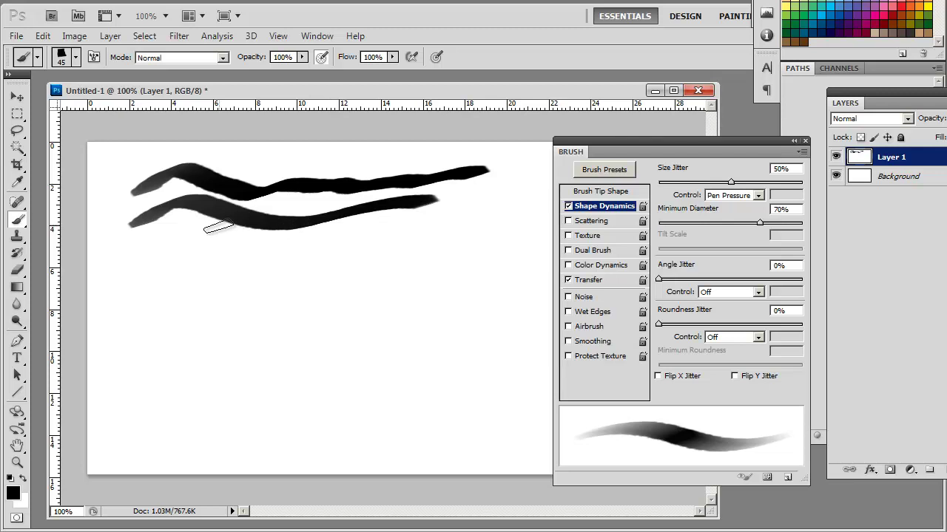
Paint a third stroke with a smaller brush, then reset Size Jitter to 0% and paint a thicker fourth.
{"action": "key", "text": "bracketleft"}
{"action": "key", "text": "bracketleft"}
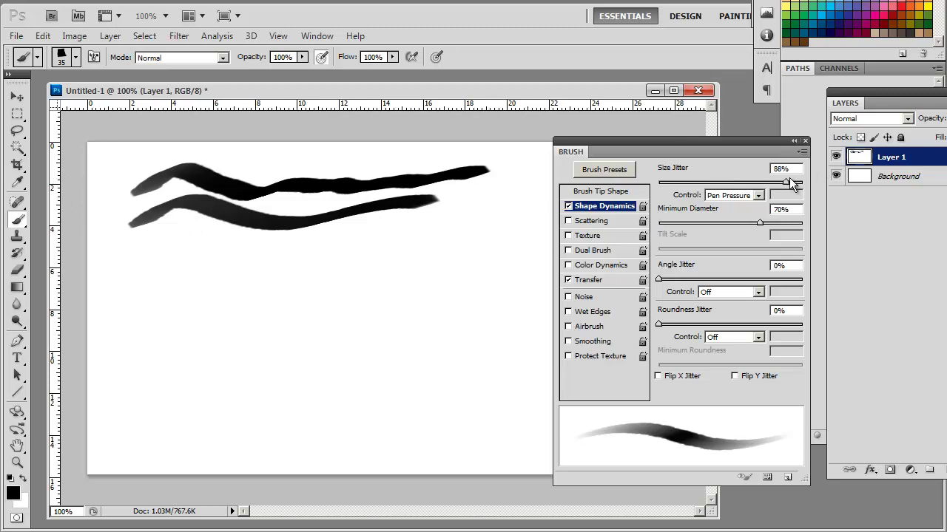
{"action": "mouse_move", "coordinate": [141, 247]}
{"action": "left_mouse_down"}
{"action": "mouse_move", "coordinate": [270, 253]}
{"action": "mouse_move", "coordinate": [518, 231]}
{"action": "left_mouse_up"}
{"action": "left_click_drag", "start_coordinate": [692, 184], "coordinate": [663, 188]}
{"action": "key", "text": "bracketright"}
{"action": "key", "text": "bracketright"}
{"action": "mouse_move", "coordinate": [117, 304]}
{"action": "left_mouse_down"}
{"action": "mouse_move", "coordinate": [376, 295]}
{"action": "mouse_move", "coordinate": [518, 255]}
{"action": "left_mouse_up"}
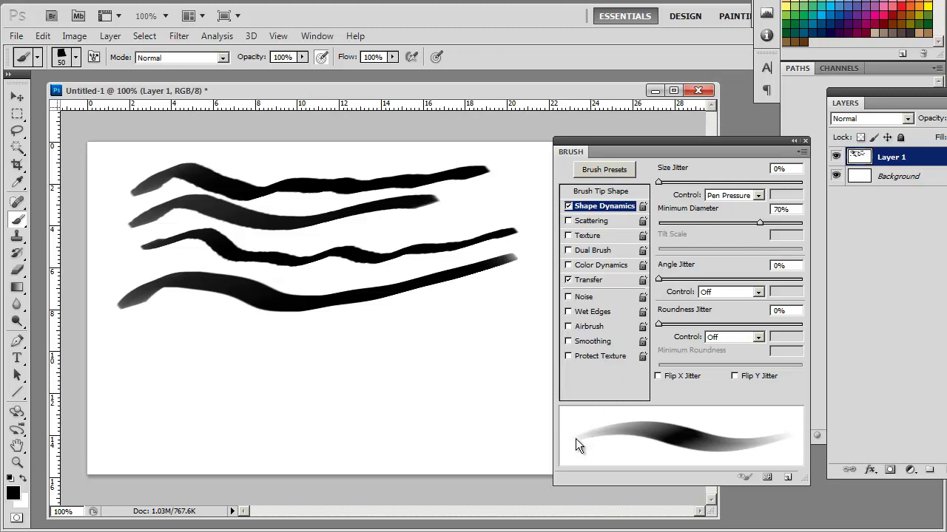
Set Minimum Diameter to 0% and paint a long and a shorter tapered stroke.
{"action": "left_click_drag", "start_coordinate": [748, 225], "coordinate": [659, 224]}
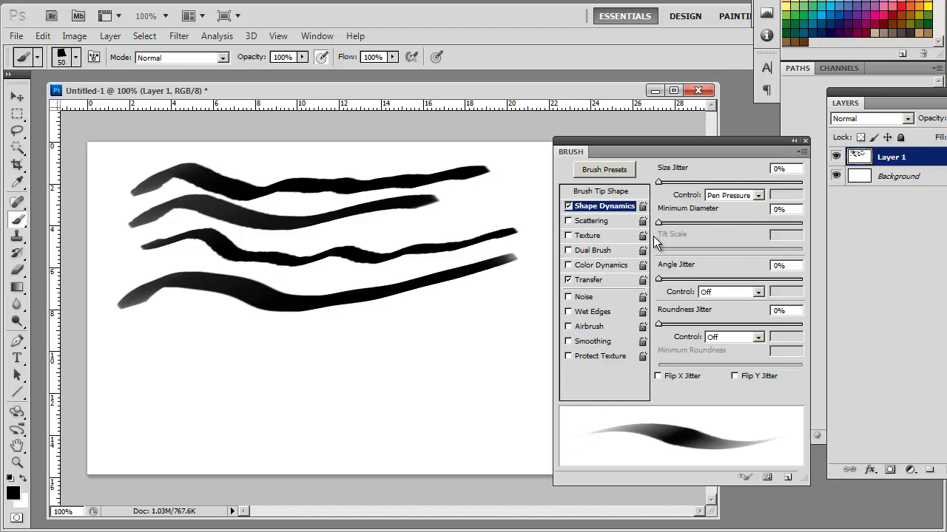
{"action": "mouse_move", "coordinate": [130, 352]}
{"action": "left_mouse_down"}
{"action": "mouse_move", "coordinate": [164, 331]}
{"action": "mouse_move", "coordinate": [250, 329]}
{"action": "mouse_move", "coordinate": [372, 375]}
{"action": "mouse_move", "coordinate": [555, 326]}
{"action": "left_mouse_up"}
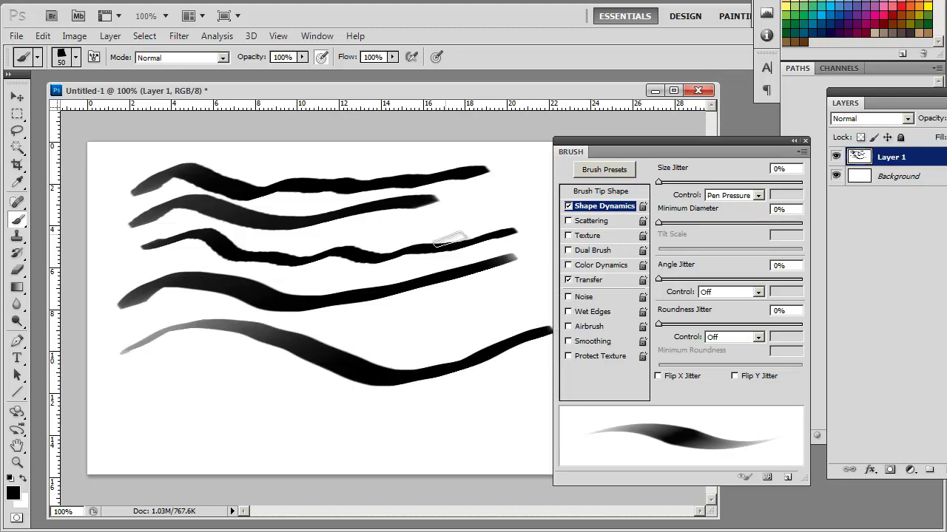
{"action": "key", "text": "bracketleft"}
{"action": "mouse_move", "coordinate": [120, 380]}
{"action": "left_mouse_down"}
{"action": "mouse_move", "coordinate": [190, 362]}
{"action": "mouse_move", "coordinate": [223, 383]}
{"action": "mouse_move", "coordinate": [270, 388]}
{"action": "mouse_move", "coordinate": [303, 377]}
{"action": "left_mouse_up"}
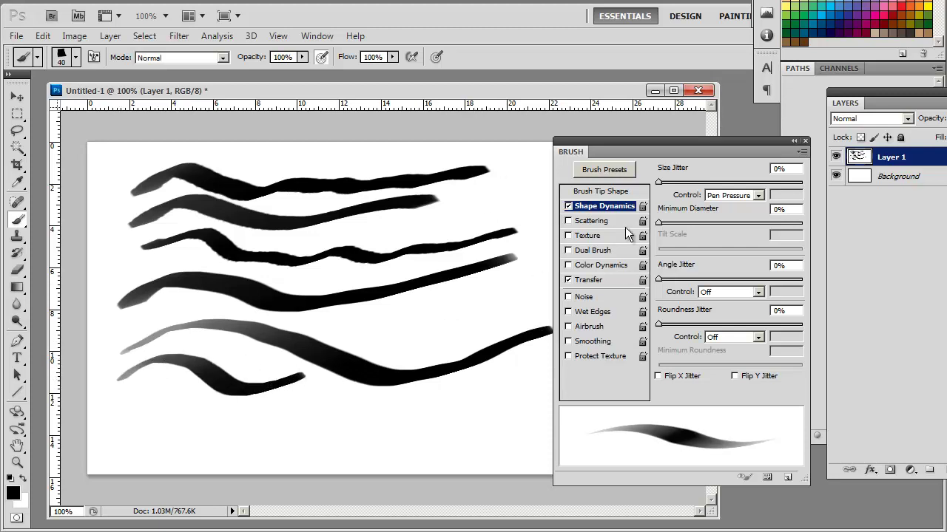
{"action": "key", "text": "bracketleft"}
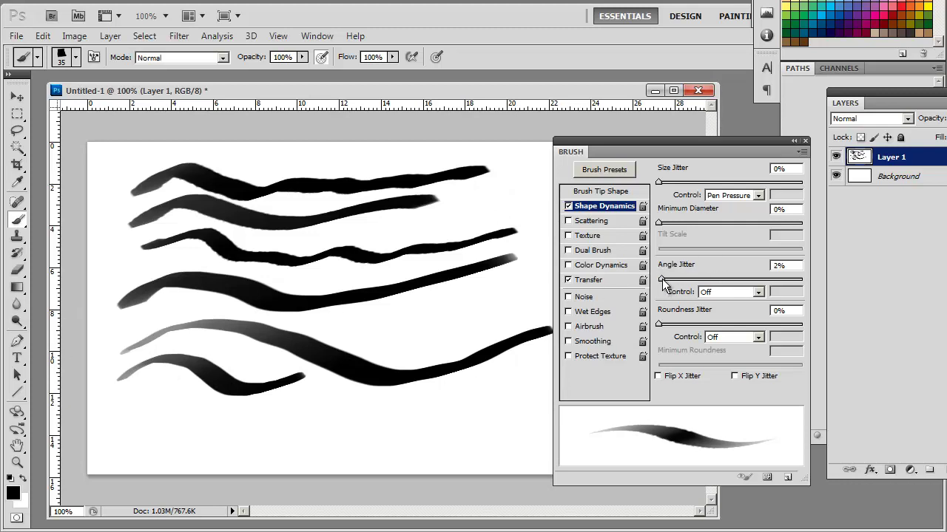
Test Angle Jitter at about 28% and 3%, reset it to 0%, then clear the layer.
{"action": "left_click_drag", "start_coordinate": [668, 284], "coordinate": [699, 284]}
{"action": "mouse_move", "coordinate": [131, 419]}
{"action": "left_mouse_down"}
{"action": "mouse_move", "coordinate": [217, 436]}
{"action": "mouse_move", "coordinate": [391, 416]}
{"action": "left_mouse_up"}
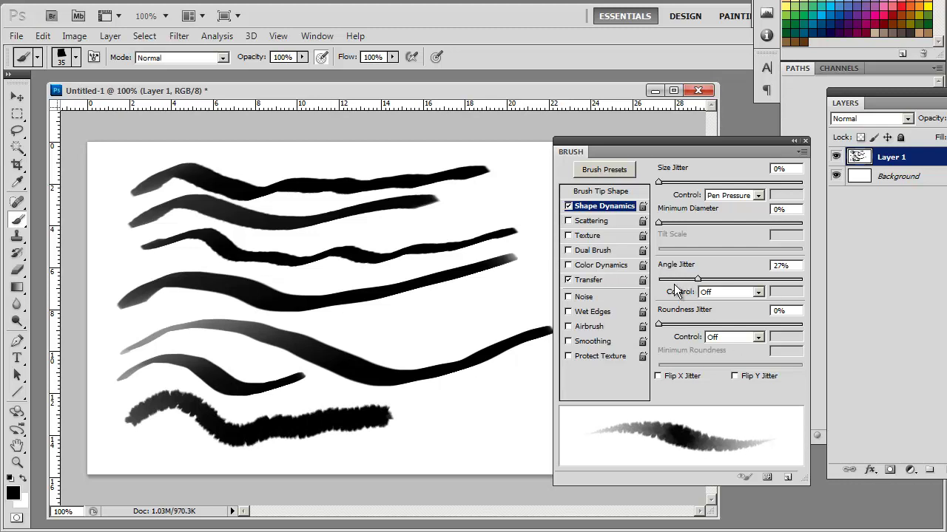
{"action": "left_click_drag", "start_coordinate": [676, 281], "coordinate": [661, 284]}
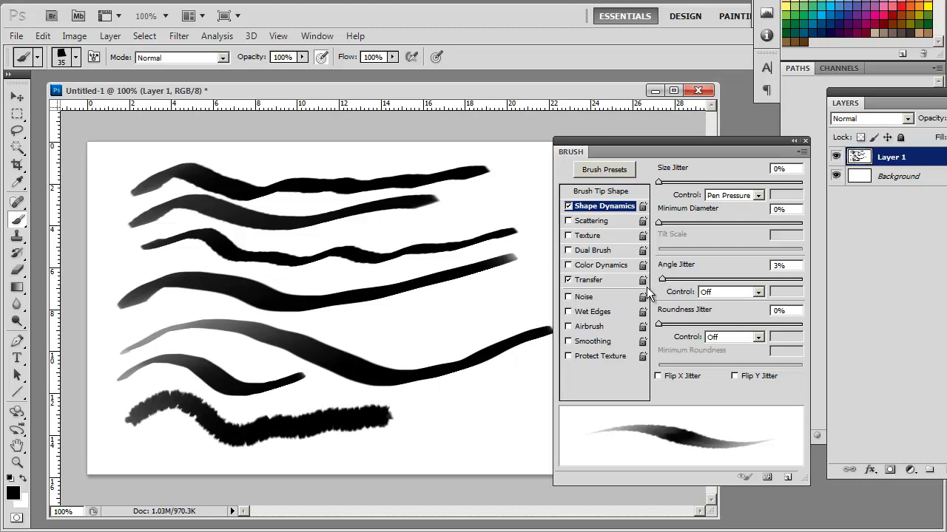
{"action": "key", "text": "bracketright"}
{"action": "mouse_move", "coordinate": [340, 330]}
{"action": "left_mouse_down"}
{"action": "mouse_move", "coordinate": [391, 321]}
{"action": "mouse_move", "coordinate": [456, 337]}
{"action": "mouse_move", "coordinate": [538, 309]}
{"action": "left_mouse_up"}
{"action": "key", "text": "bracketleft"}
{"action": "left_click_drag", "start_coordinate": [662, 280], "coordinate": [657, 281]}
{"action": "left_click_drag", "start_coordinate": [414, 420], "coordinate": [544, 428]}
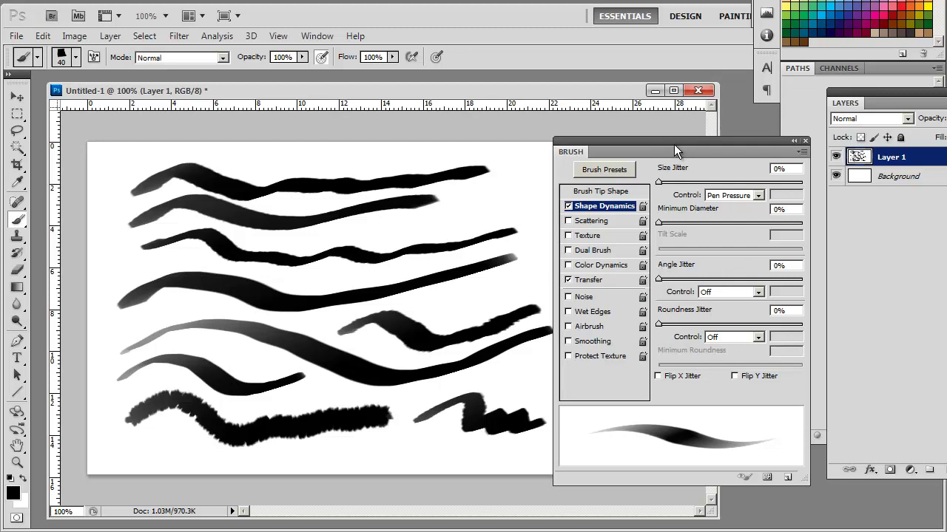
{"action": "left_click_drag", "start_coordinate": [672, 141], "coordinate": [735, 120]}
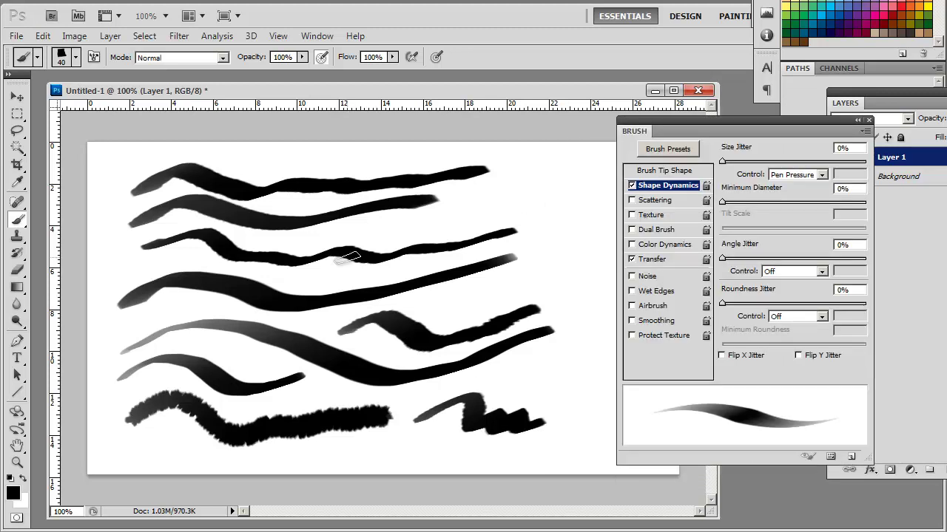
{"action": "key", "text": "Delete"}
Restore black as the painting colour, enable Texture, and choose the grey cloudy pattern.
{"action": "key", "text": "x"}
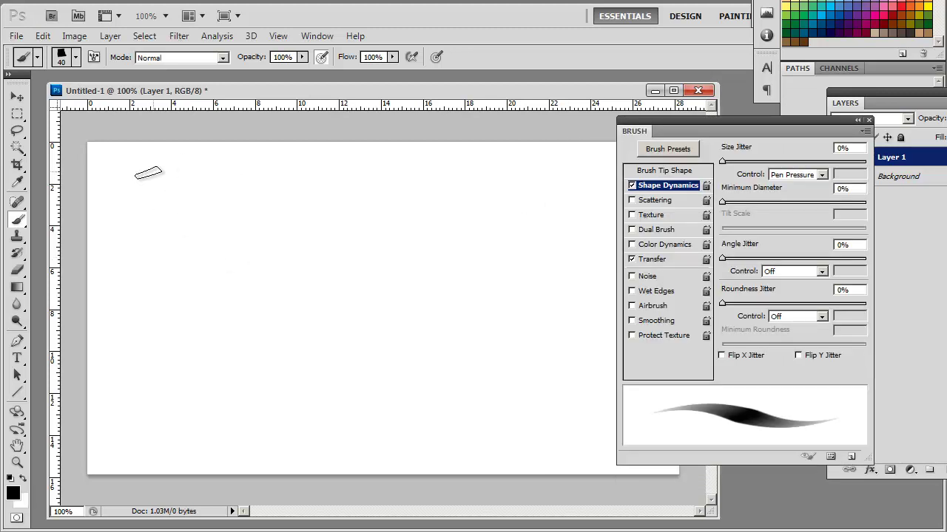
{"action": "key", "text": "bracketleft"}
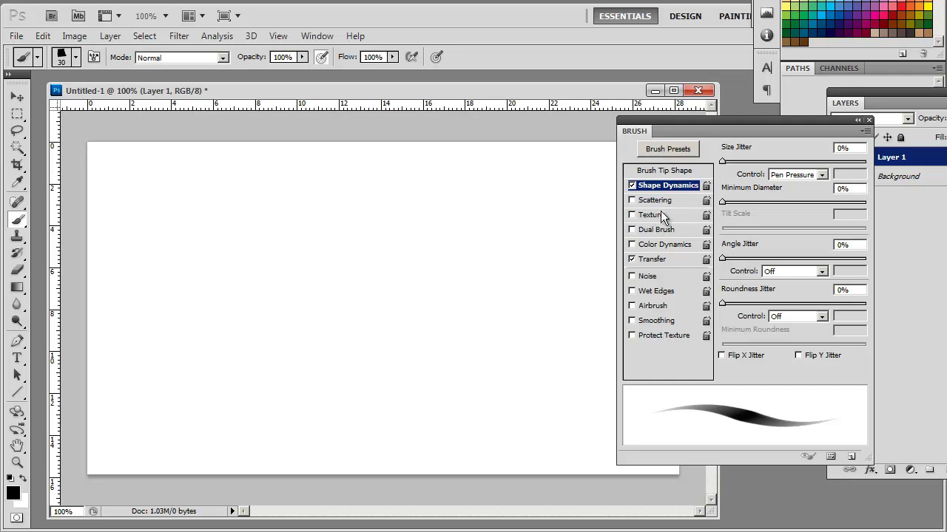
{"action": "left_click", "coordinate": [654, 216]}
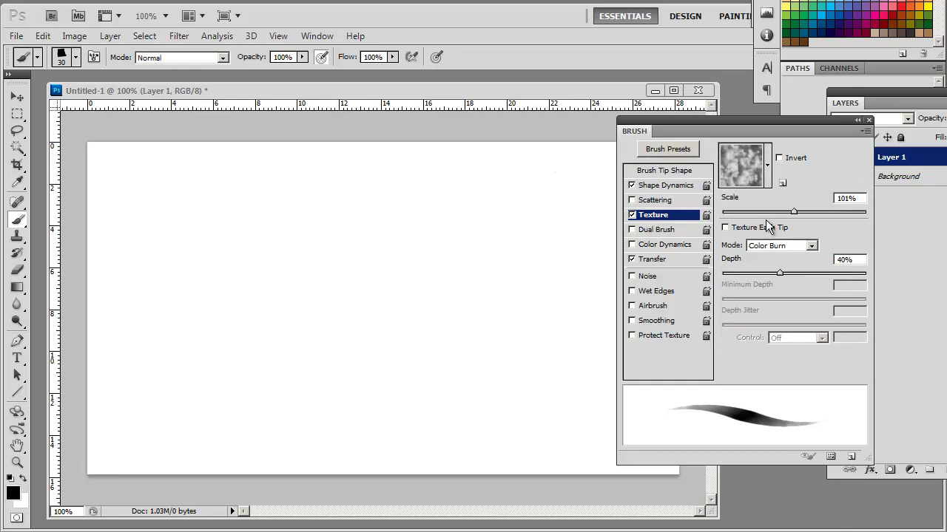
{"action": "left_click", "coordinate": [767, 166]}
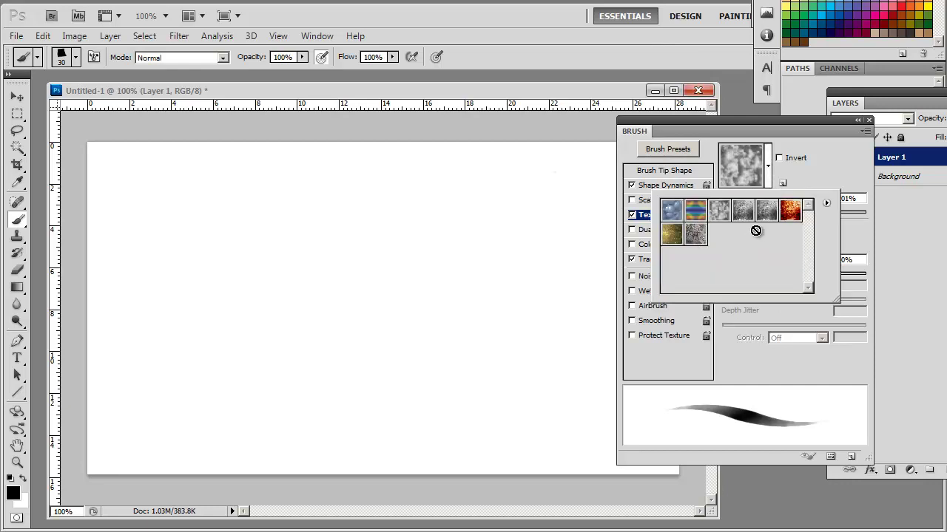
{"action": "left_click", "coordinate": [672, 213]}
{"action": "left_click", "coordinate": [695, 212]}
{"action": "left_click", "coordinate": [716, 216]}
{"action": "left_click", "coordinate": [705, 214]}
{"action": "left_click", "coordinate": [672, 213]}
{"action": "left_click", "coordinate": [718, 213]}
{"action": "left_click", "coordinate": [824, 166]}
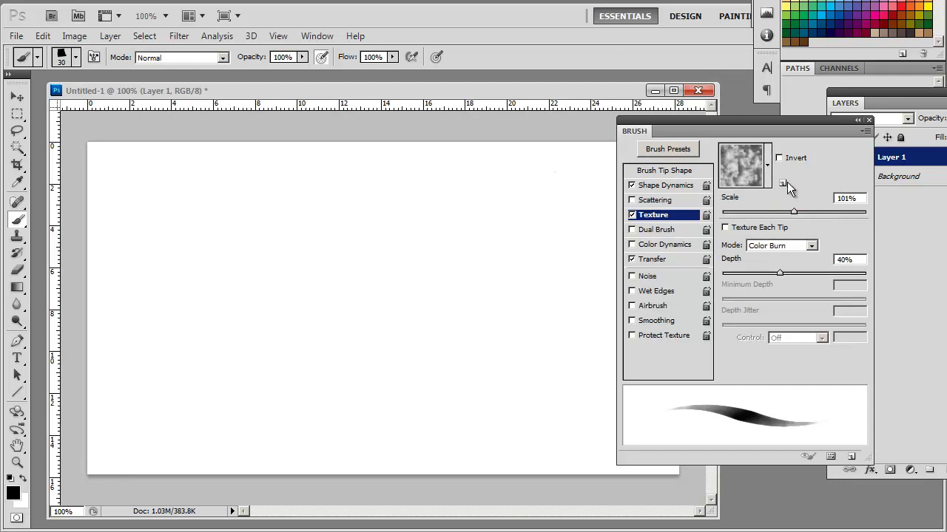
Paint textured test strokes at 50, 80, 100, 300 and 200 px, then clear the layer.
{"action": "key", "text": "bracketright"}
{"action": "key", "text": "bracketright"}
{"action": "mouse_move", "coordinate": [133, 205]}
{"action": "left_mouse_down"}
{"action": "mouse_move", "coordinate": [206, 180]}
{"action": "mouse_move", "coordinate": [290, 218]}
{"action": "mouse_move", "coordinate": [377, 207]}
{"action": "mouse_move", "coordinate": [477, 183]}
{"action": "left_mouse_up"}
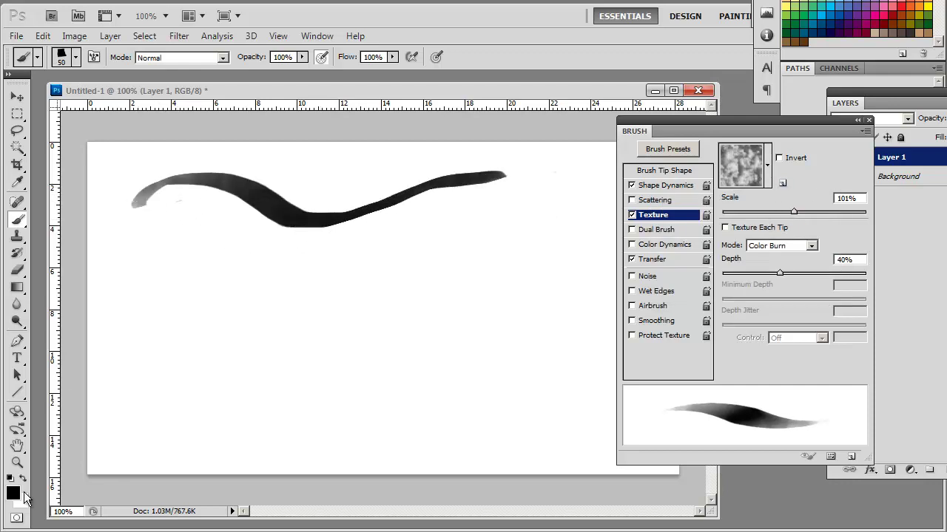
{"action": "key", "text": "bracketright"}
{"action": "key", "text": "bracketright"}
{"action": "key", "text": "bracketright"}
{"action": "left_click_drag", "start_coordinate": [140, 214], "coordinate": [295, 225]}
{"action": "key", "text": "bracketright"}
{"action": "key", "text": "bracketright"}
{"action": "mouse_move", "coordinate": [130, 232]}
{"action": "left_mouse_down"}
{"action": "mouse_move", "coordinate": [251, 229]}
{"action": "mouse_move", "coordinate": [306, 244]}
{"action": "left_mouse_up"}
{"action": "key", "text": "bracketright"}
{"action": "key", "text": "bracketright"}
{"action": "key", "text": "bracketright"}
{"action": "key", "text": "bracketright"}
{"action": "key", "text": "bracketright"}
{"action": "key", "text": "bracketright"}
{"action": "left_click_drag", "start_coordinate": [329, 173], "coordinate": [427, 343]}
{"action": "left_click_drag", "start_coordinate": [153, 278], "coordinate": [427, 407]}
{"action": "key", "text": "bracketleft"}
{"action": "key", "text": "bracketleft"}
{"action": "left_click_drag", "start_coordinate": [148, 298], "coordinate": [340, 418]}
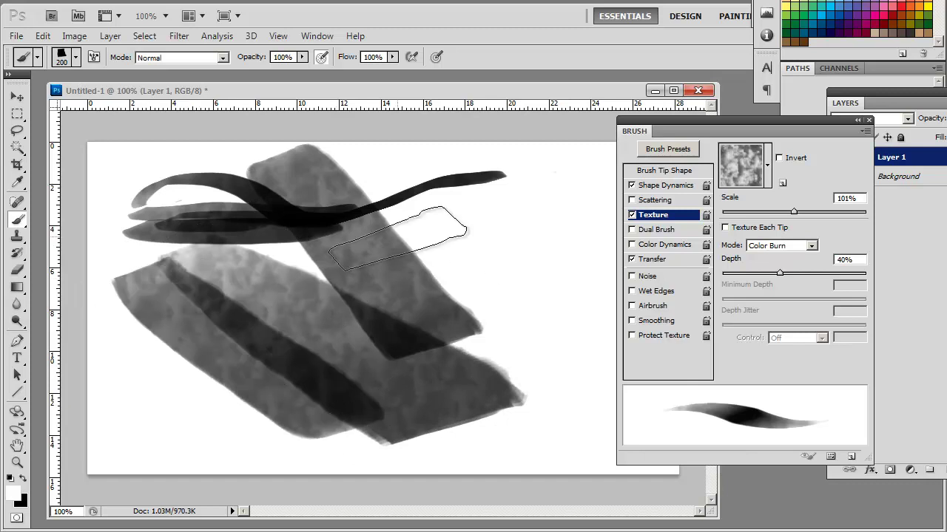
{"action": "key", "text": "Delete"}
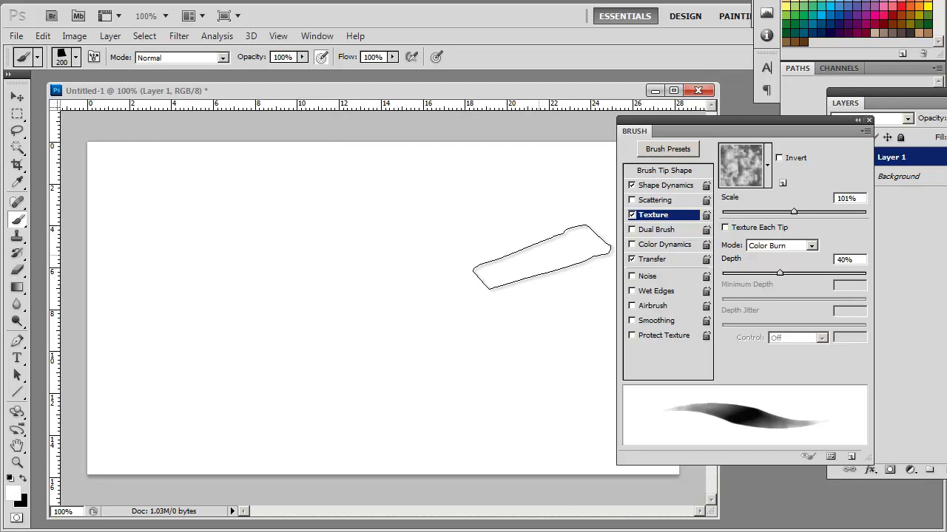
{"action": "key", "text": "x"}
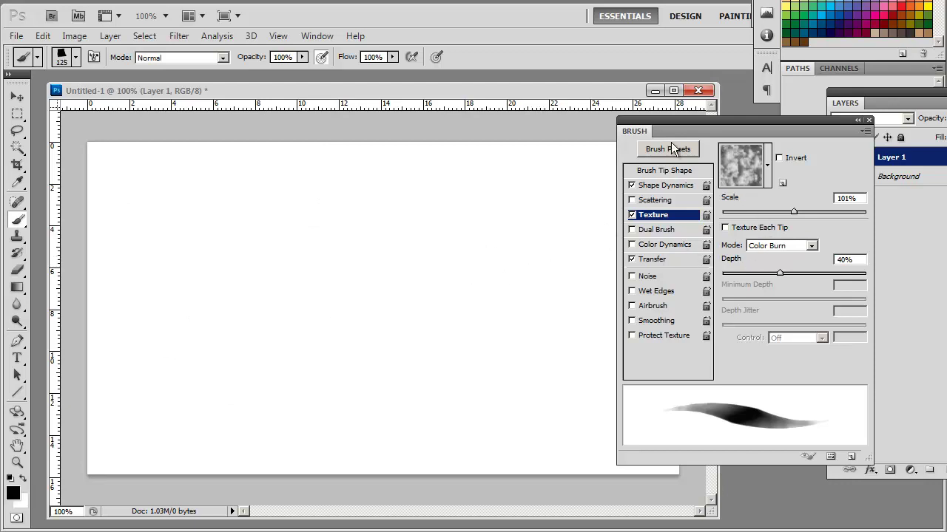
Close Untitled-1 and float rusty1.jpg in its own window.
{"action": "left_click_drag", "start_coordinate": [717, 124], "coordinate": [721, 122]}
{"action": "key", "text": "bracketleft"}
{"action": "key", "text": "bracketleft"}
{"action": "key", "text": "bracketleft"}
{"action": "key", "text": "bracketleft"}
{"action": "key", "text": "bracketleft"}
{"action": "key", "text": "bracketleft"}
{"action": "key", "text": "bracketleft"}
{"action": "key", "text": "ctrl+w"}
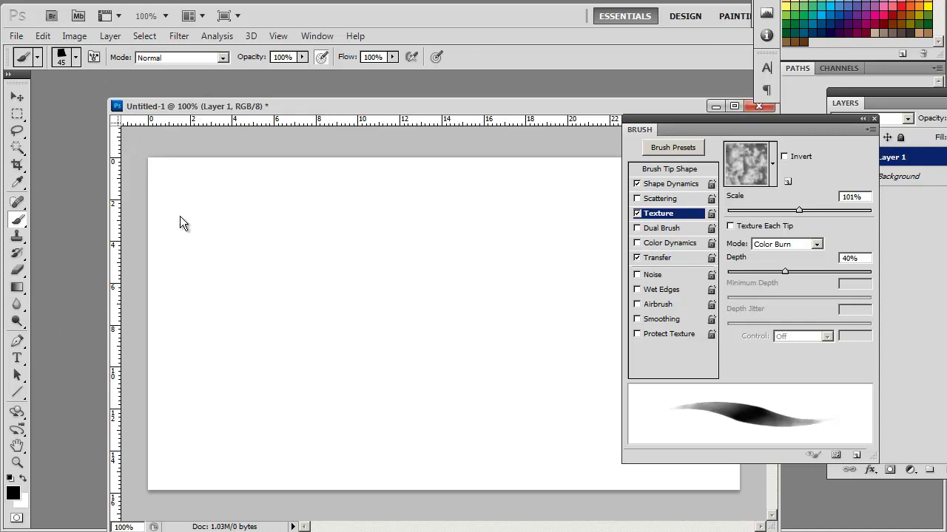
{"action": "mouse_move", "coordinate": [102, 120]}
{"action": "left_mouse_down"}
{"action": "mouse_move", "coordinate": [216, 110]}
{"action": "mouse_move", "coordinate": [231, 91]}
{"action": "left_mouse_up"}
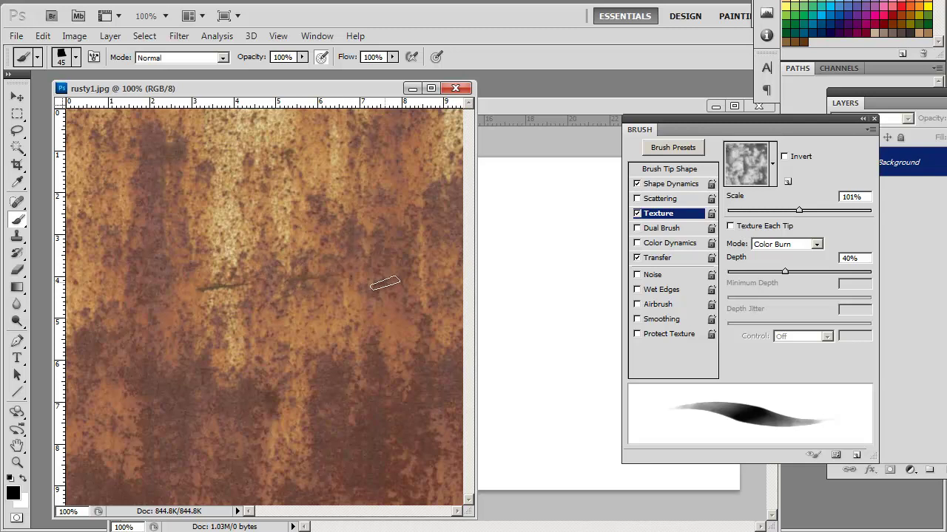
Apply Levels to rusty1.jpg with input values 34, 1.00 and 189.
{"action": "key", "text": "ctrl+l"}
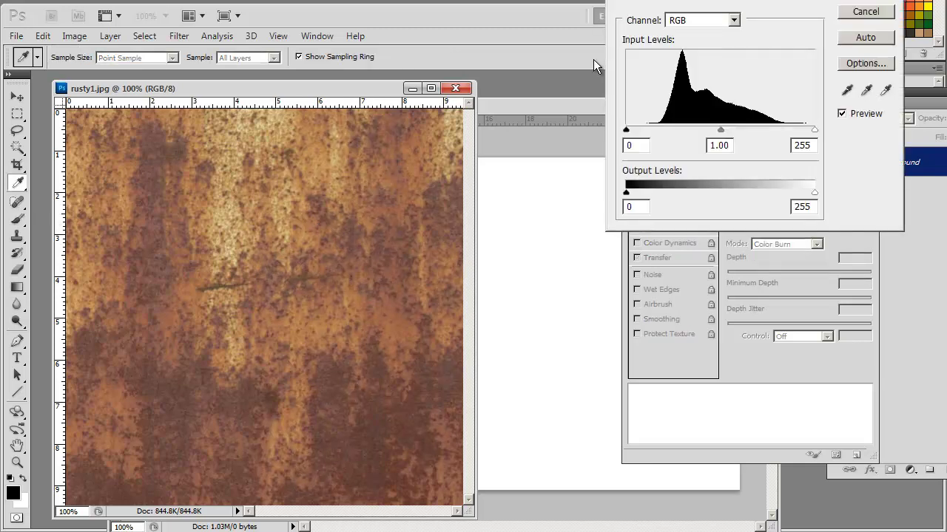
{"action": "left_click_drag", "start_coordinate": [630, 2], "coordinate": [507, 113]}
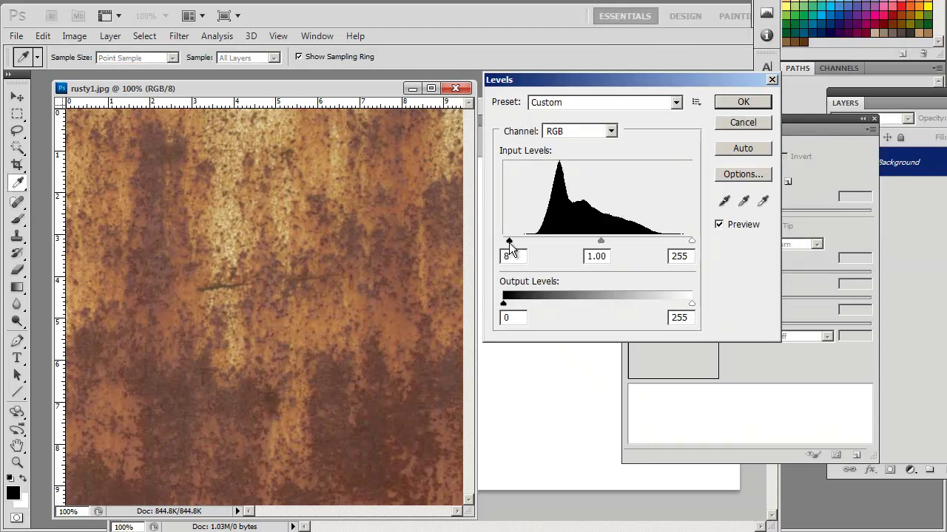
{"action": "left_click_drag", "start_coordinate": [542, 84], "coordinate": [515, 97]}
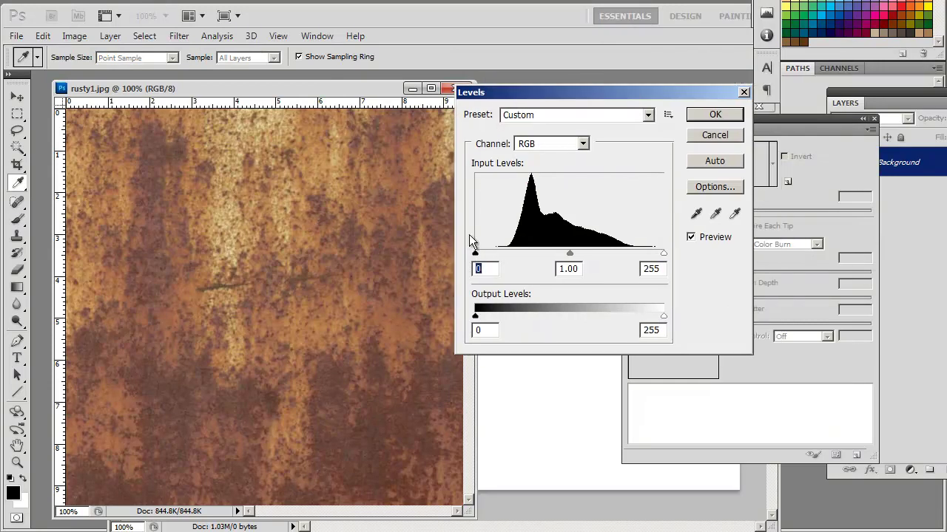
{"action": "left_click_drag", "start_coordinate": [475, 253], "coordinate": [493, 253]}
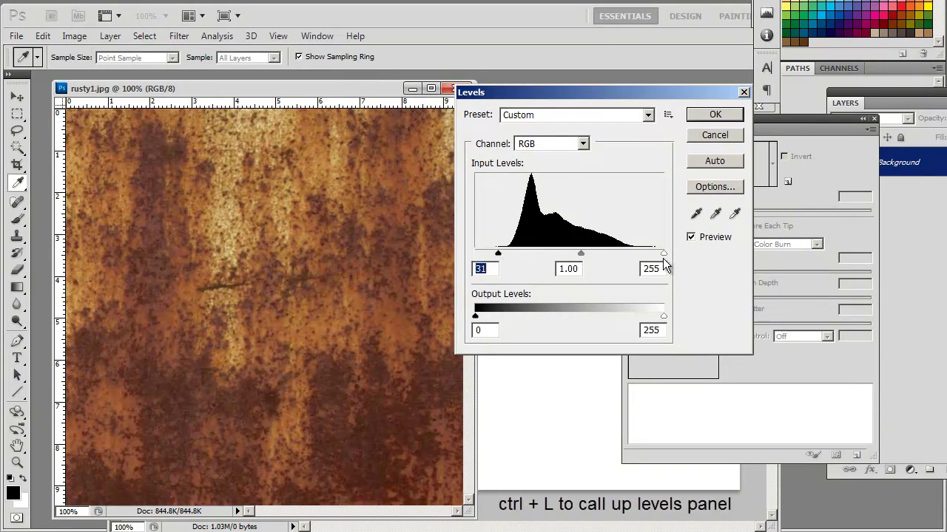
{"action": "left_click_drag", "start_coordinate": [664, 253], "coordinate": [615, 263]}
{"action": "left_click", "coordinate": [499, 255]}
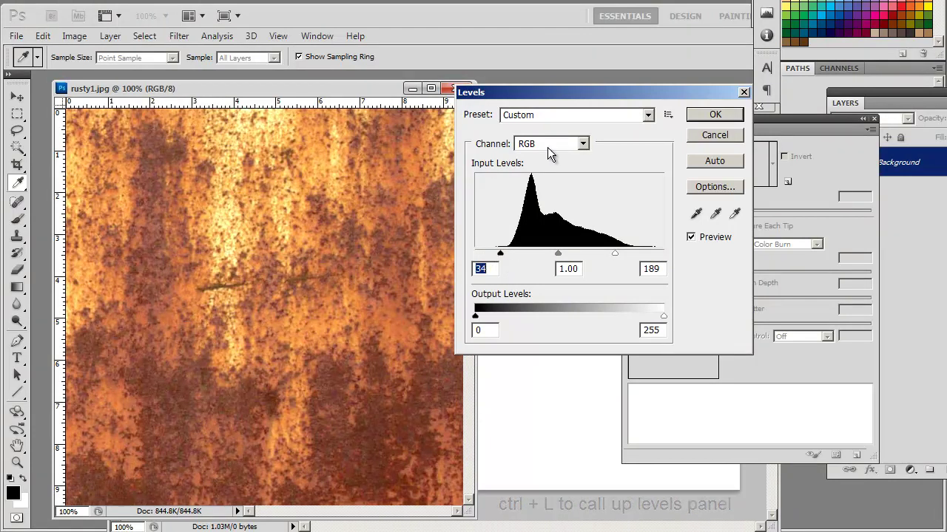
{"action": "left_click", "coordinate": [715, 116]}
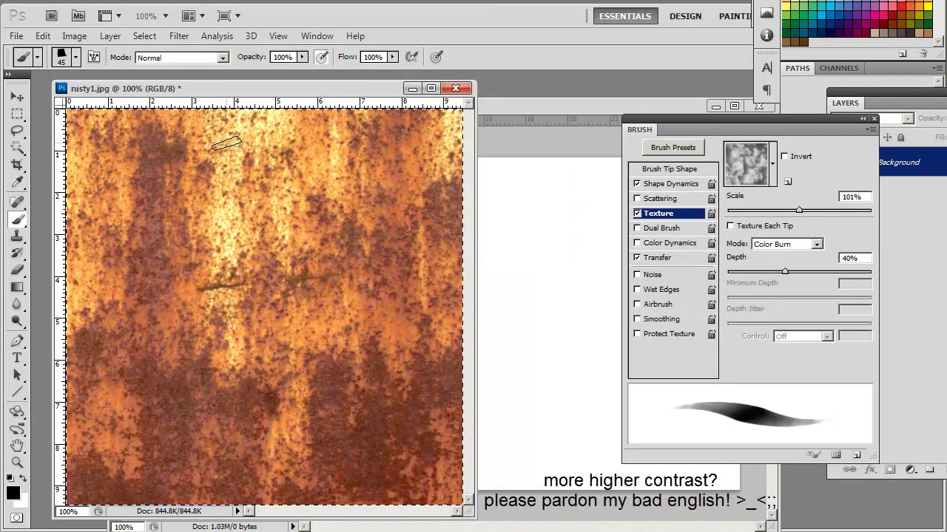
Define the rust image as a pattern named 'rusty1.jpg' and close it without saving.
{"action": "left_click", "coordinate": [41, 36]}
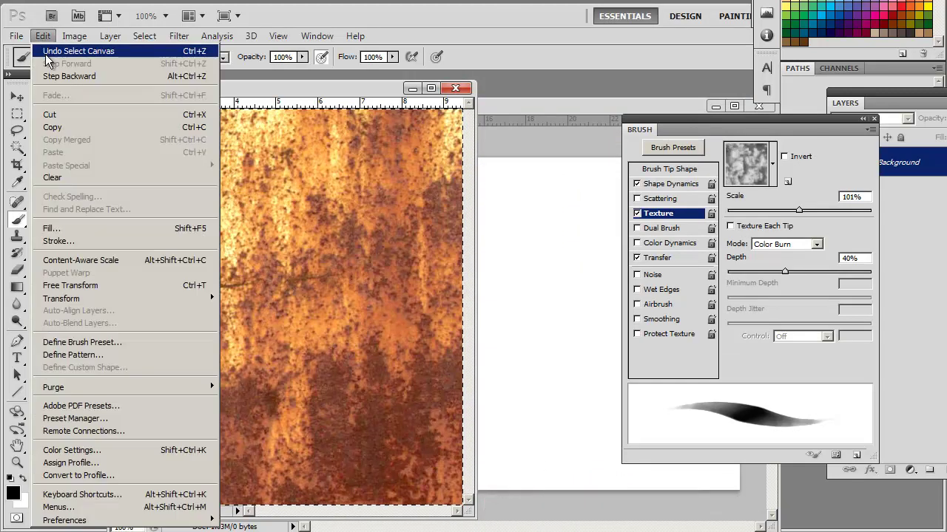
{"action": "left_click", "coordinate": [80, 356]}
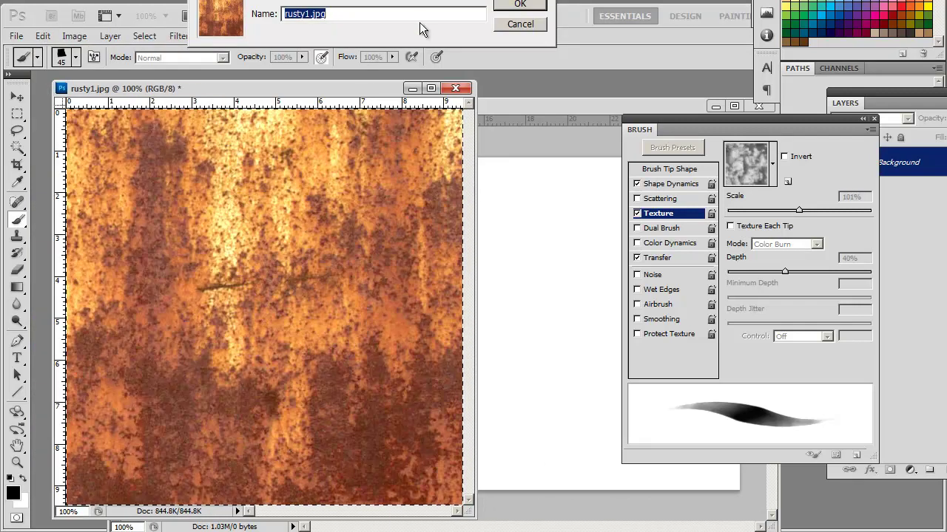
{"action": "left_click", "coordinate": [528, 176]}
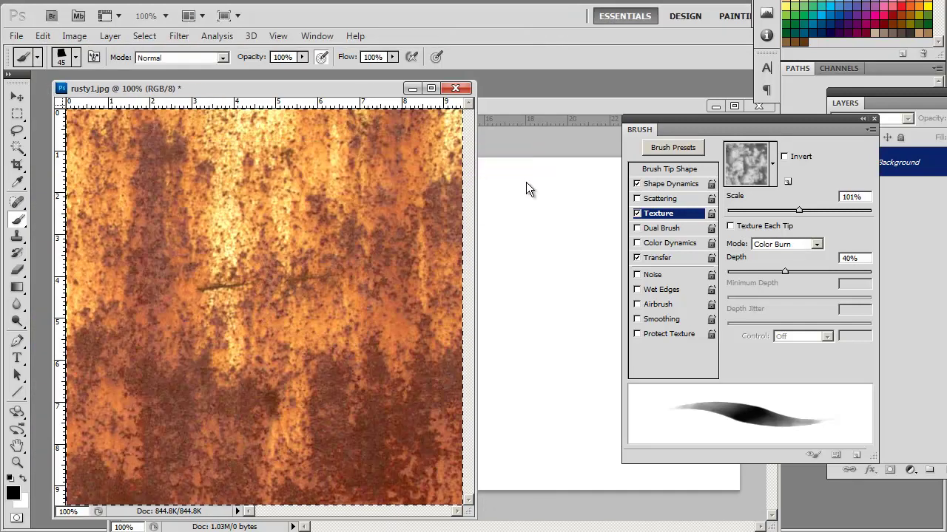
{"action": "left_click", "coordinate": [455, 88]}
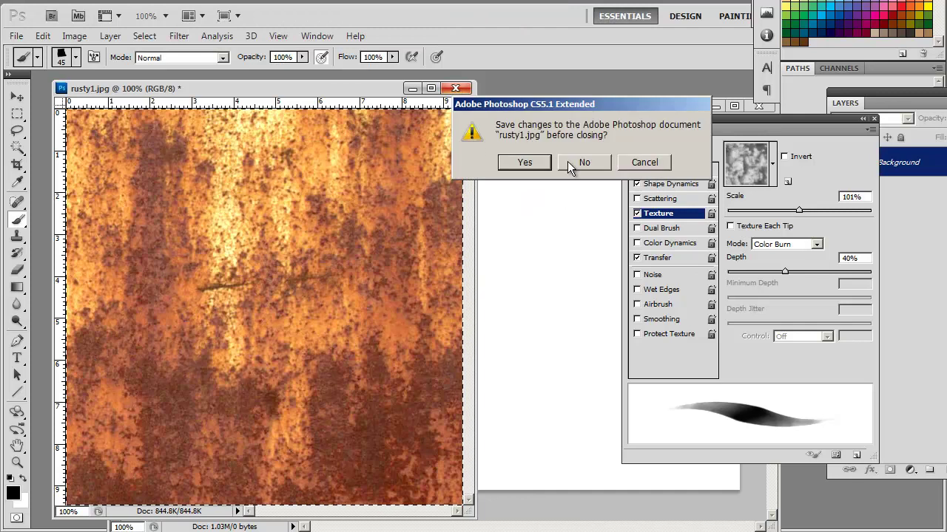
{"action": "left_click", "coordinate": [573, 162]}
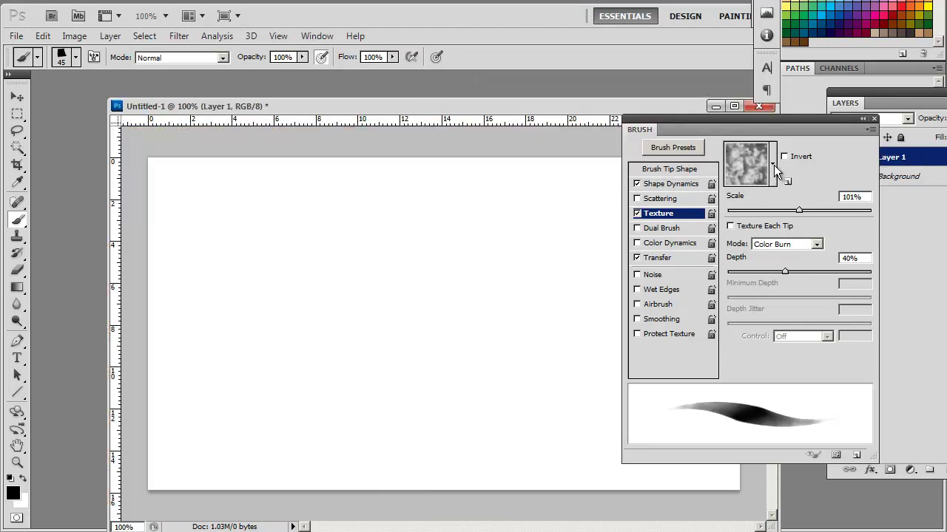
Set the brush texture to the new orange rust pattern.
{"action": "left_click", "coordinate": [772, 164]}
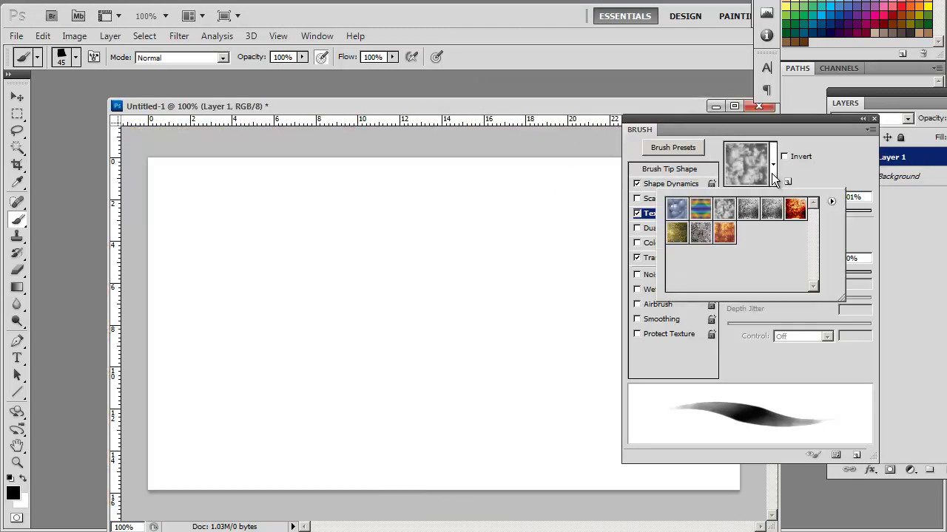
{"action": "left_click", "coordinate": [726, 237]}
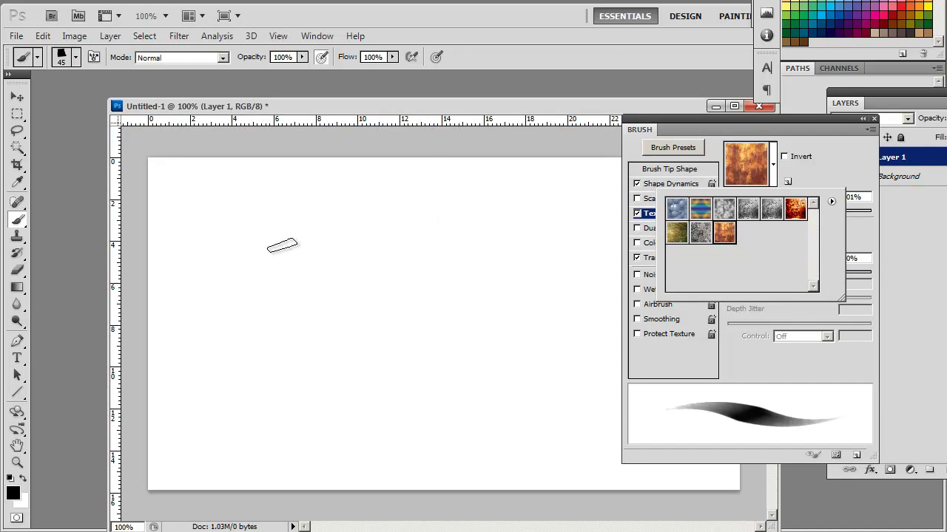
{"action": "left_click", "coordinate": [241, 251]}
Paint rust-textured test strokes at growing brush sizes, then clear the layer and set the brush to 70 px.
{"action": "mouse_move", "coordinate": [212, 248]}
{"action": "left_mouse_down"}
{"action": "mouse_move", "coordinate": [279, 204]}
{"action": "mouse_move", "coordinate": [343, 266]}
{"action": "mouse_move", "coordinate": [455, 265]}
{"action": "left_mouse_up"}
{"action": "key", "text": "bracketright"}
{"action": "key", "text": "bracketright"}
{"action": "key", "text": "bracketright"}
{"action": "key", "text": "bracketright"}
{"action": "key", "text": "bracketright"}
{"action": "left_click_drag", "start_coordinate": [202, 260], "coordinate": [374, 424]}
{"action": "key", "text": "bracketright"}
{"action": "key", "text": "bracketright"}
{"action": "key", "text": "bracketright"}
{"action": "key", "text": "bracketright"}
{"action": "left_click_drag", "start_coordinate": [244, 267], "coordinate": [418, 388]}
{"action": "left_click_drag", "start_coordinate": [348, 289], "coordinate": [433, 373]}
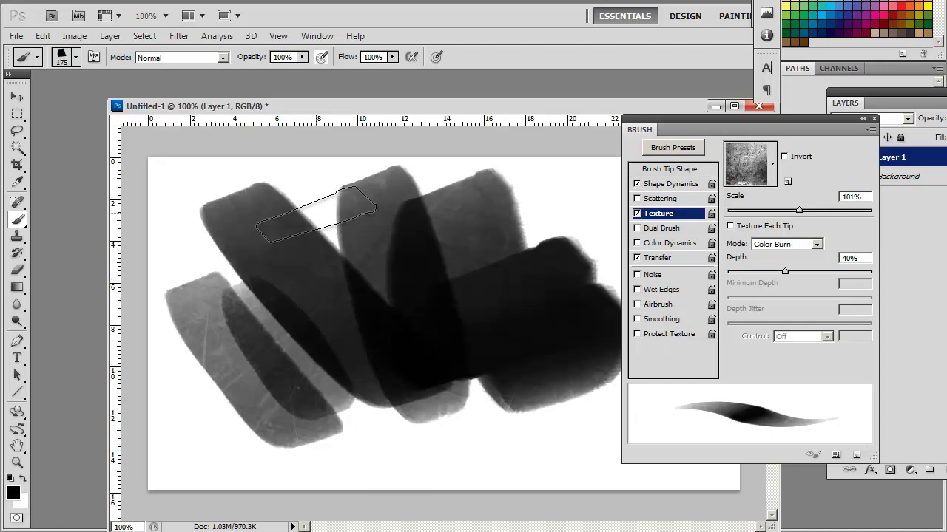
{"action": "key", "text": "Delete"}
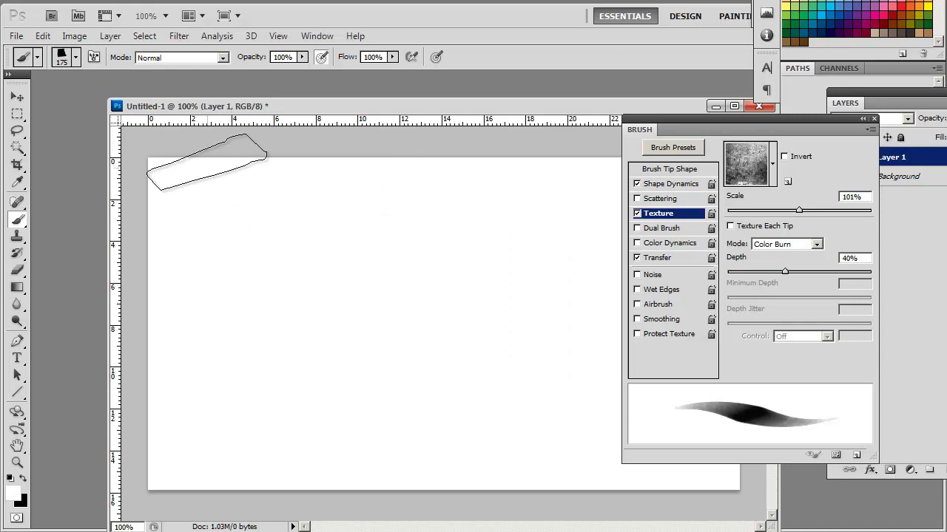
{"action": "key", "text": "bracketleft"}
{"action": "key", "text": "bracketleft"}
{"action": "key", "text": "bracketleft"}
{"action": "key", "text": "bracketleft"}
{"action": "key", "text": "bracketleft"}
{"action": "key", "text": "bracketleft"}
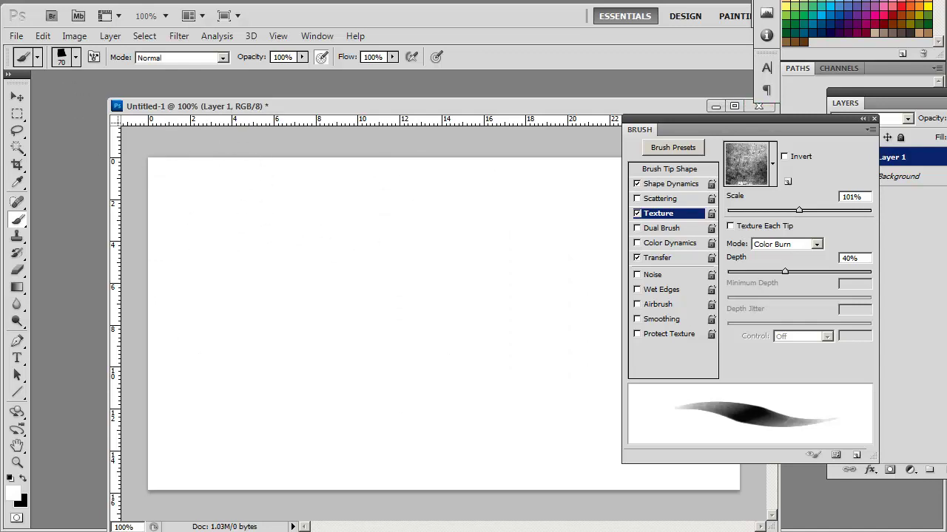
Float the painted_texture document in its own enlarged, repositioned window.
{"action": "left_click", "coordinate": [106, 277]}
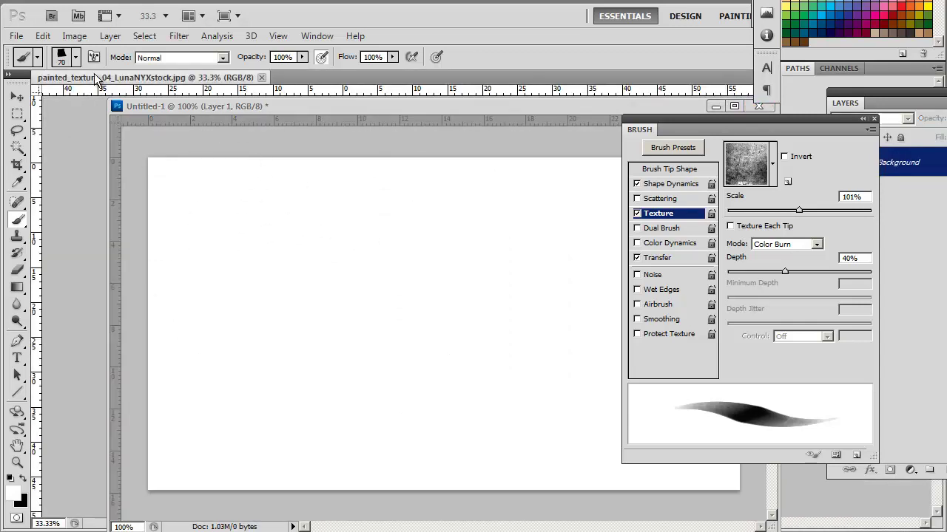
{"action": "mouse_move", "coordinate": [111, 77]}
{"action": "left_mouse_down"}
{"action": "mouse_move", "coordinate": [156, 101]}
{"action": "mouse_move", "coordinate": [178, 94]}
{"action": "left_mouse_up"}
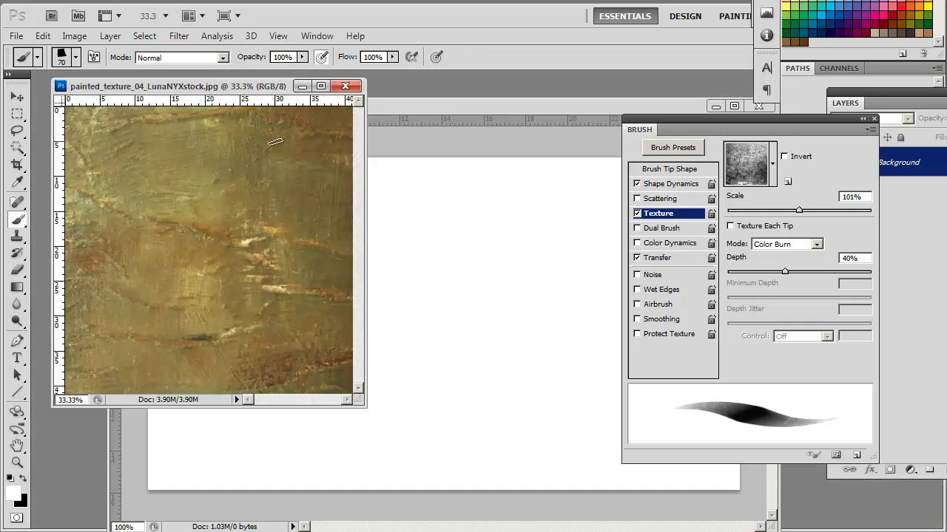
{"action": "left_click_drag", "start_coordinate": [365, 407], "coordinate": [485, 488]}
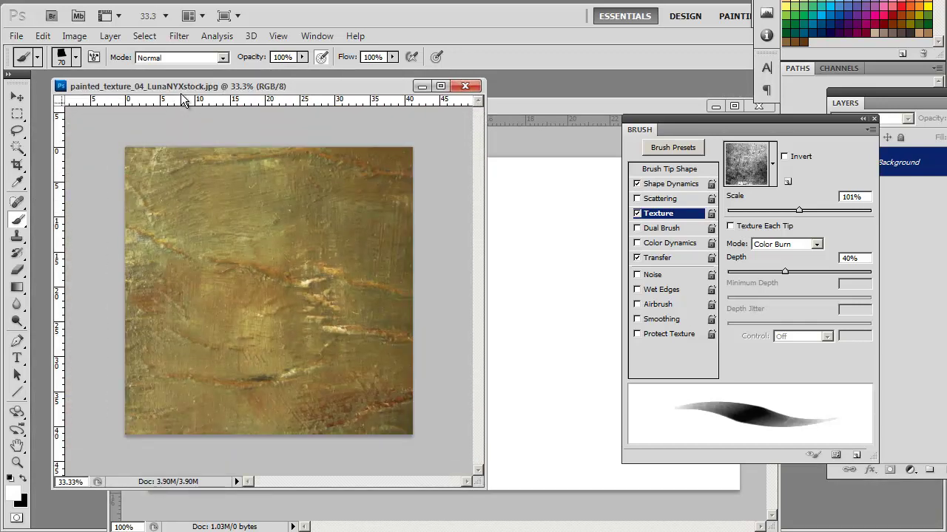
{"action": "left_click_drag", "start_coordinate": [215, 88], "coordinate": [241, 103]}
{"action": "left_click_drag", "start_coordinate": [318, 102], "coordinate": [316, 107]}
Apply Levels to the texture with input values 68, 1.00 and 164, then select the whole image.
{"action": "key", "text": "ctrl+l"}
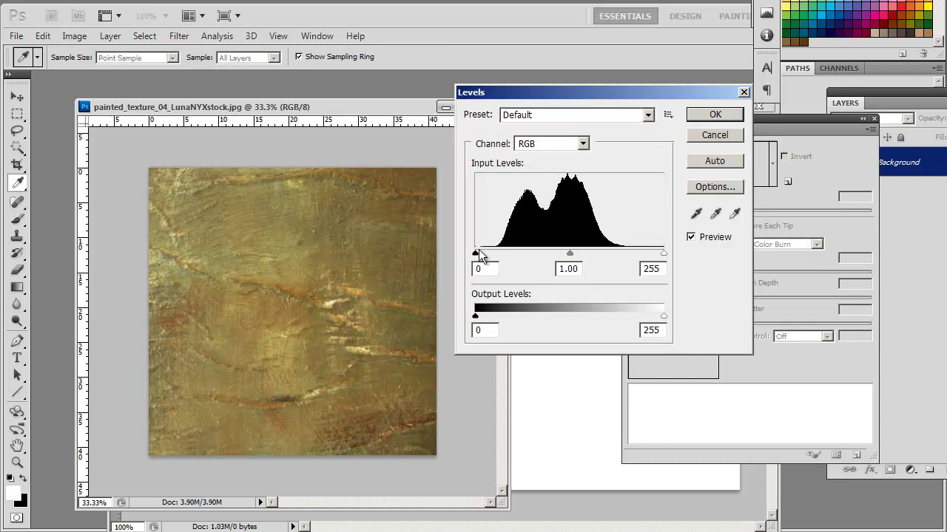
{"action": "left_click_drag", "start_coordinate": [475, 254], "coordinate": [511, 254]}
{"action": "left_click_drag", "start_coordinate": [661, 255], "coordinate": [596, 256]}
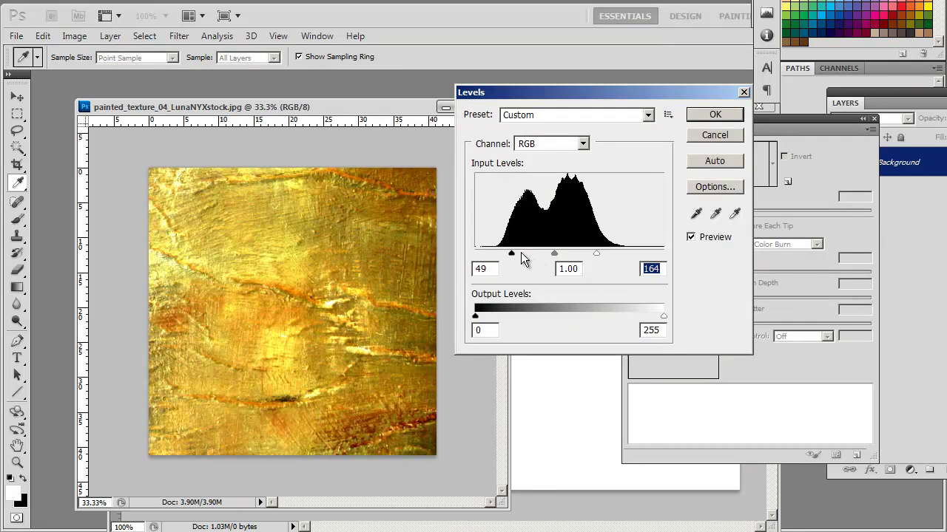
{"action": "left_click_drag", "start_coordinate": [520, 256], "coordinate": [527, 255]}
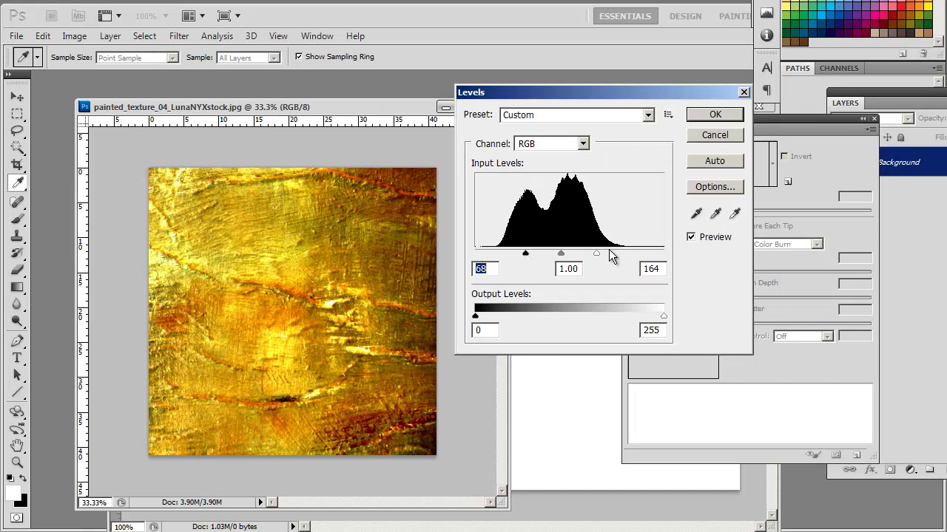
{"action": "left_click", "coordinate": [716, 117]}
{"action": "key", "text": "b"}
{"action": "key", "text": "ctrl+a"}
Define the gold texture as a pattern, close it unsaved, and make it the brush texture.
{"action": "left_click", "coordinate": [42, 36]}
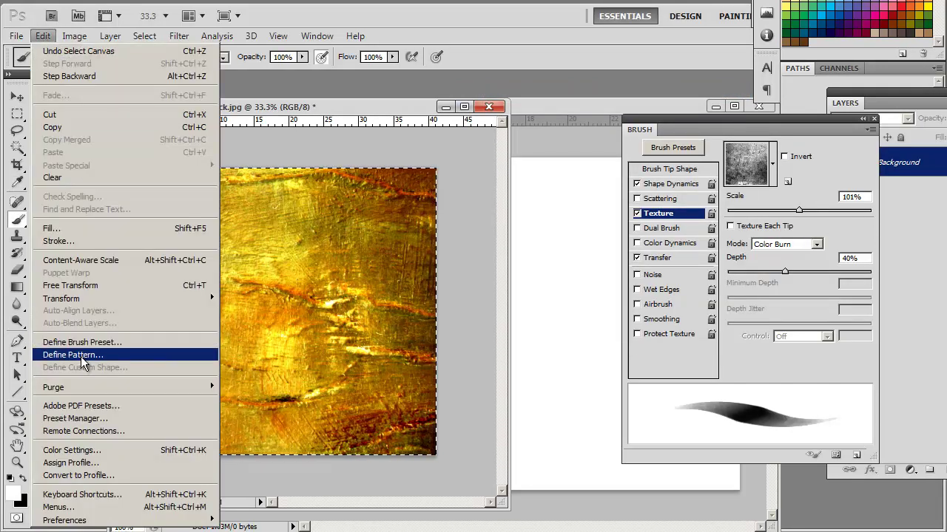
{"action": "left_click", "coordinate": [85, 355]}
{"action": "left_click", "coordinate": [525, 174]}
{"action": "key", "text": "ctrl+w"}
{"action": "left_click", "coordinate": [581, 171]}
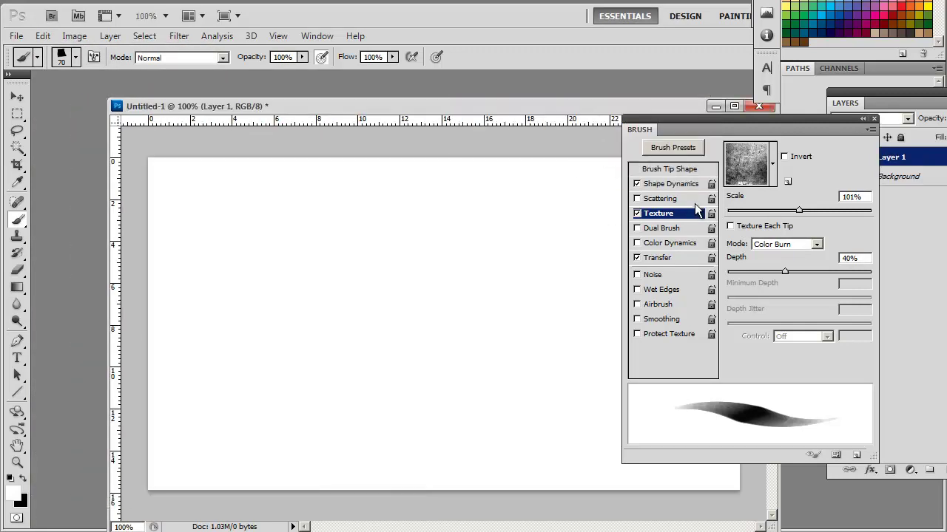
{"action": "left_click", "coordinate": [772, 164]}
{"action": "left_click", "coordinate": [747, 233]}
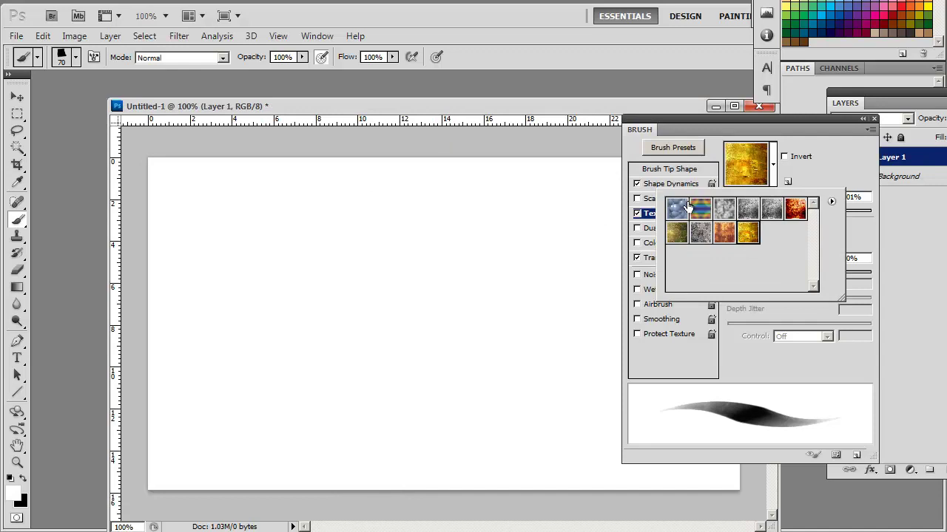
{"action": "left_click", "coordinate": [261, 253]}
Paint black test strokes while trying texture scales of 218% and 15% at brush size 125.
{"action": "key", "text": "x"}
{"action": "mouse_move", "coordinate": [238, 214]}
{"action": "left_mouse_down"}
{"action": "mouse_move", "coordinate": [277, 253]}
{"action": "mouse_move", "coordinate": [337, 278]}
{"action": "mouse_move", "coordinate": [415, 342]}
{"action": "left_mouse_up"}
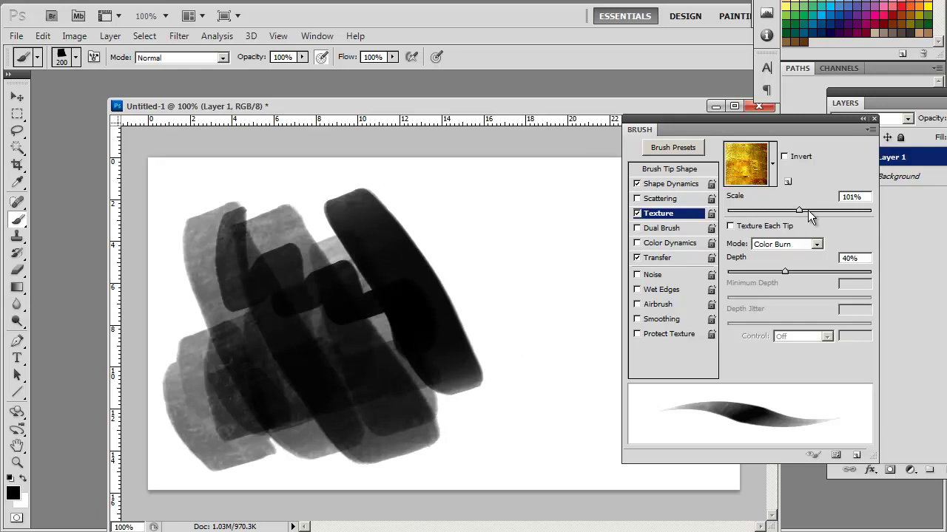
{"action": "left_click_drag", "start_coordinate": [800, 209], "coordinate": [834, 209]}
{"action": "mouse_move", "coordinate": [514, 193]}
{"action": "left_mouse_down"}
{"action": "mouse_move", "coordinate": [548, 370]}
{"action": "mouse_move", "coordinate": [545, 403]}
{"action": "mouse_move", "coordinate": [559, 425]}
{"action": "left_mouse_up"}
{"action": "key", "text": "bracketleft"}
{"action": "left_click", "coordinate": [740, 211]}
{"action": "left_click_drag", "start_coordinate": [739, 211], "coordinate": [738, 210]}
{"action": "key", "text": "bracketleft"}
{"action": "key", "text": "bracketleft"}
{"action": "mouse_move", "coordinate": [429, 178]}
{"action": "left_mouse_down"}
{"action": "mouse_move", "coordinate": [454, 264]}
{"action": "mouse_move", "coordinate": [486, 317]}
{"action": "mouse_move", "coordinate": [545, 174]}
{"action": "mouse_move", "coordinate": [566, 198]}
{"action": "left_mouse_up"}
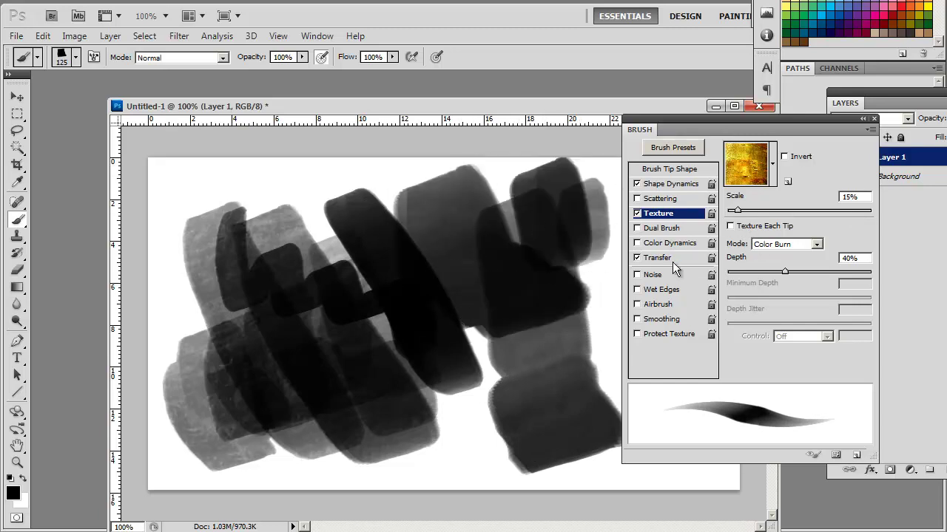
Switch the foreground to red and paint strokes with the texture scaled to 152%.
{"action": "left_click", "coordinate": [13, 494]}
{"action": "left_click", "coordinate": [530, 267]}
{"action": "left_click", "coordinate": [529, 282]}
{"action": "left_click", "coordinate": [698, 205]}
{"action": "key", "text": "bracketright"}
{"action": "key", "text": "bracketright"}
{"action": "mouse_move", "coordinate": [287, 232]}
{"action": "left_mouse_down"}
{"action": "mouse_move", "coordinate": [375, 268]}
{"action": "mouse_move", "coordinate": [328, 374]}
{"action": "mouse_move", "coordinate": [407, 386]}
{"action": "left_mouse_up"}
{"action": "left_click_drag", "start_coordinate": [782, 212], "coordinate": [818, 211]}
{"action": "key", "text": "bracketleft"}
{"action": "left_click_drag", "start_coordinate": [434, 275], "coordinate": [443, 338]}
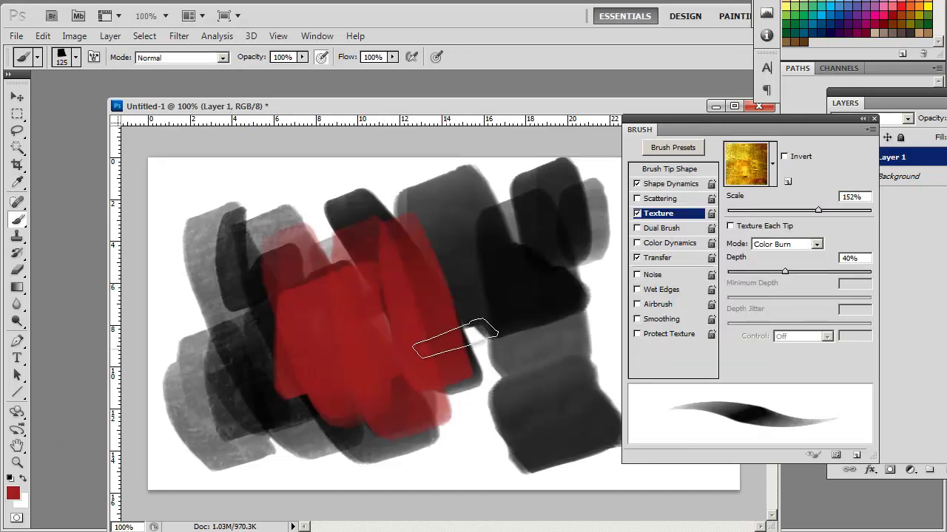
Set texture scale to 100 and paint large red strokes, raising texture depth toward 90%.
{"action": "double_click", "coordinate": [854, 196]}
{"action": "type", "text": "100"}
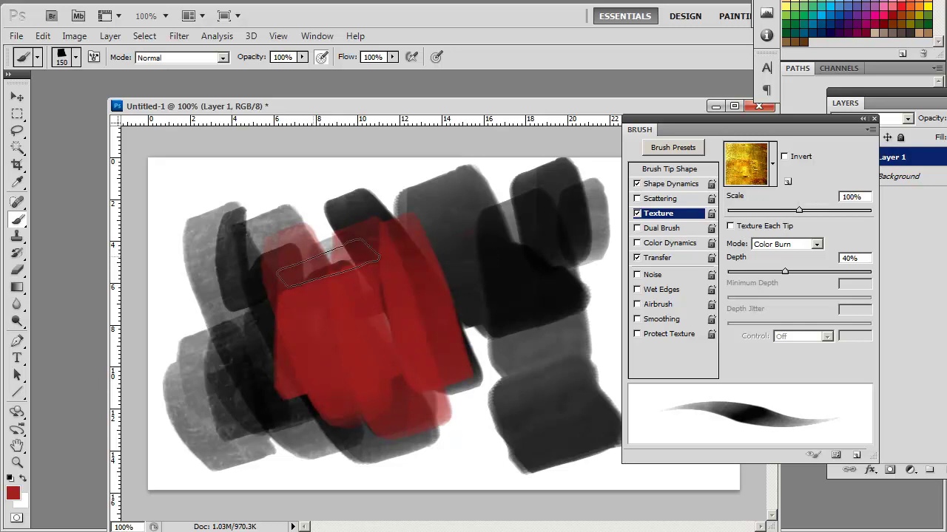
{"action": "key", "text": "bracketright"}
{"action": "key", "text": "bracketright"}
{"action": "key", "text": "bracketright"}
{"action": "key", "text": "bracketright"}
{"action": "left_click_drag", "start_coordinate": [354, 193], "coordinate": [425, 381]}
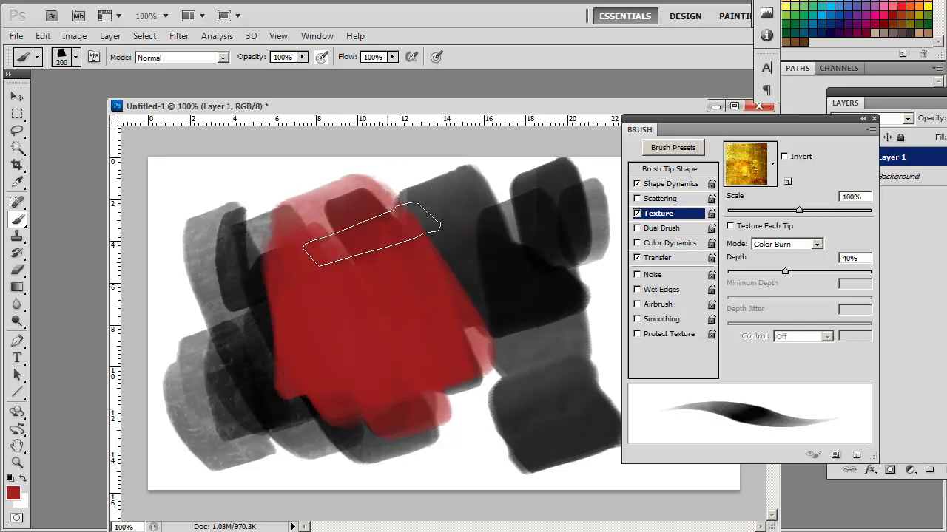
{"action": "key", "text": "bracketleft"}
{"action": "key", "text": "bracketleft"}
{"action": "key", "text": "bracketleft"}
{"action": "key", "text": "bracketleft"}
{"action": "left_click_drag", "start_coordinate": [207, 194], "coordinate": [203, 270]}
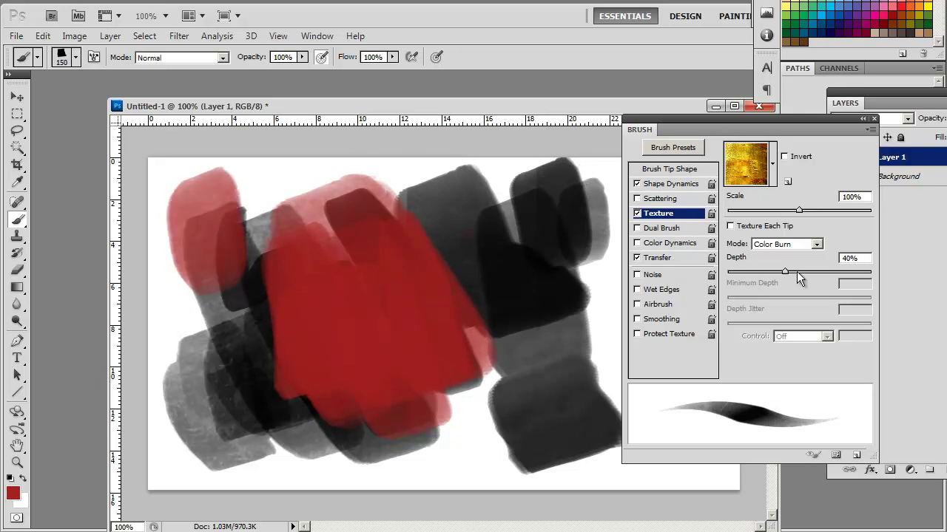
{"action": "mouse_move", "coordinate": [790, 273]}
{"action": "left_mouse_down"}
{"action": "mouse_move", "coordinate": [861, 272]}
{"action": "mouse_move", "coordinate": [843, 273]}
{"action": "left_mouse_up"}
{"action": "key", "text": "bracketleft"}
{"action": "key", "text": "bracketleft"}
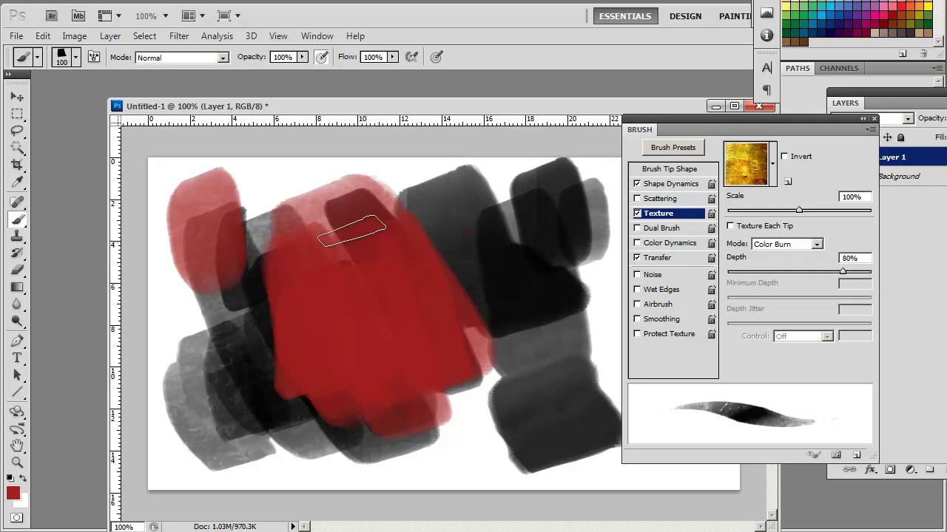
Clear the layer, reset colours to black and white, and paint dark vertical textured strokes at 150 px.
{"action": "key", "text": "ctrl+a"}
{"action": "key", "text": "Delete"}
{"action": "key", "text": "ctrl+d"}
{"action": "key", "text": "d"}
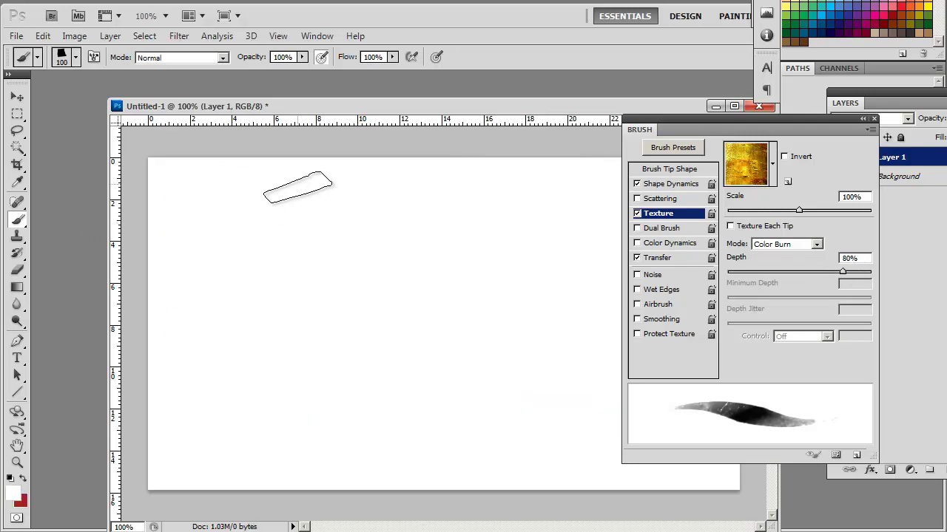
{"action": "key", "text": "bracketright"}
{"action": "key", "text": "bracketright"}
{"action": "left_click_drag", "start_coordinate": [272, 185], "coordinate": [311, 340]}
{"action": "left_click_drag", "start_coordinate": [333, 203], "coordinate": [355, 344]}
{"action": "mouse_move", "coordinate": [388, 226]}
{"action": "left_mouse_down"}
{"action": "mouse_move", "coordinate": [422, 275]}
{"action": "mouse_move", "coordinate": [410, 326]}
{"action": "left_mouse_up"}
{"action": "mouse_move", "coordinate": [452, 236]}
{"action": "left_mouse_down"}
{"action": "mouse_move", "coordinate": [465, 338]}
{"action": "mouse_move", "coordinate": [480, 351]}
{"action": "left_mouse_up"}
{"action": "mouse_move", "coordinate": [210, 244]}
{"action": "left_mouse_down"}
{"action": "mouse_move", "coordinate": [203, 353]}
{"action": "mouse_move", "coordinate": [270, 436]}
{"action": "mouse_move", "coordinate": [370, 414]}
{"action": "left_mouse_up"}
Sample a lighter grey and paint grey textured strokes over the left shapes with a 90 px brush.
{"action": "key", "text": "bracketleft"}
{"action": "key", "text": "bracketleft"}
{"action": "key", "text": "bracketleft"}
{"action": "left_click_drag", "start_coordinate": [267, 314], "coordinate": [296, 355]}
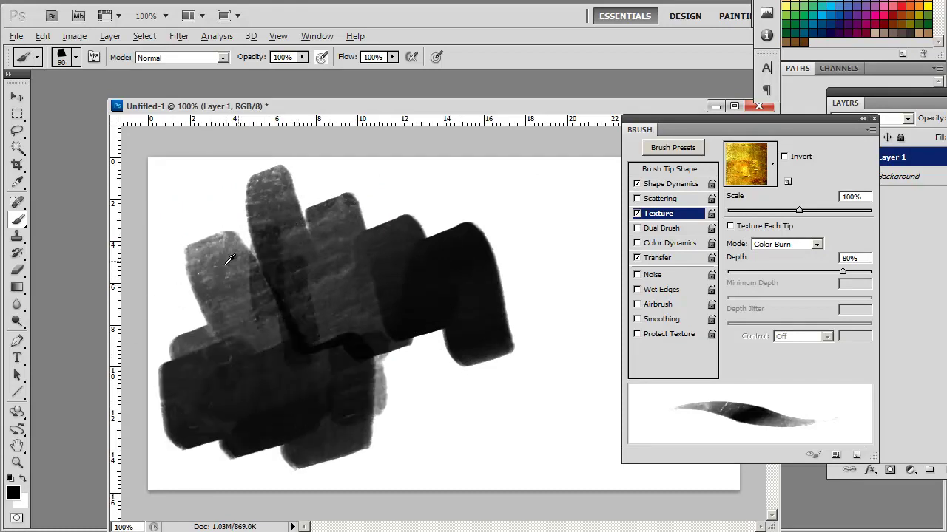
{"action": "left_click", "coordinate": [207, 247], "text": "alt"}
{"action": "left_click_drag", "start_coordinate": [222, 222], "coordinate": [236, 370]}
{"action": "left_click_drag", "start_coordinate": [259, 222], "coordinate": [263, 395]}
{"action": "left_click_drag", "start_coordinate": [292, 244], "coordinate": [303, 400]}
{"action": "left_click_drag", "start_coordinate": [302, 312], "coordinate": [323, 298]}
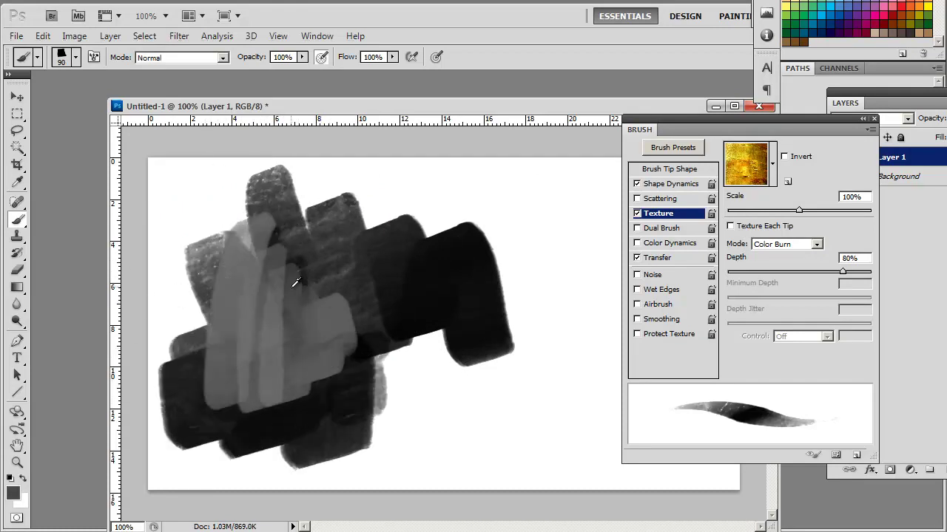
{"action": "mouse_move", "coordinate": [276, 255]}
{"action": "left_mouse_down"}
{"action": "mouse_move", "coordinate": [425, 247]}
{"action": "mouse_move", "coordinate": [295, 232]}
{"action": "mouse_move", "coordinate": [243, 206]}
{"action": "mouse_move", "coordinate": [216, 258]}
{"action": "mouse_move", "coordinate": [197, 355]}
{"action": "mouse_move", "coordinate": [173, 325]}
{"action": "left_mouse_up"}
{"action": "mouse_move", "coordinate": [330, 168]}
{"action": "left_mouse_down"}
{"action": "mouse_move", "coordinate": [355, 158]}
{"action": "mouse_move", "coordinate": [422, 173]}
{"action": "left_mouse_up"}
Set the texture blend mode to Overlay and paint a test stroke beside the blob.
{"action": "left_click", "coordinate": [816, 245]}
{"action": "left_click", "coordinate": [816, 248]}
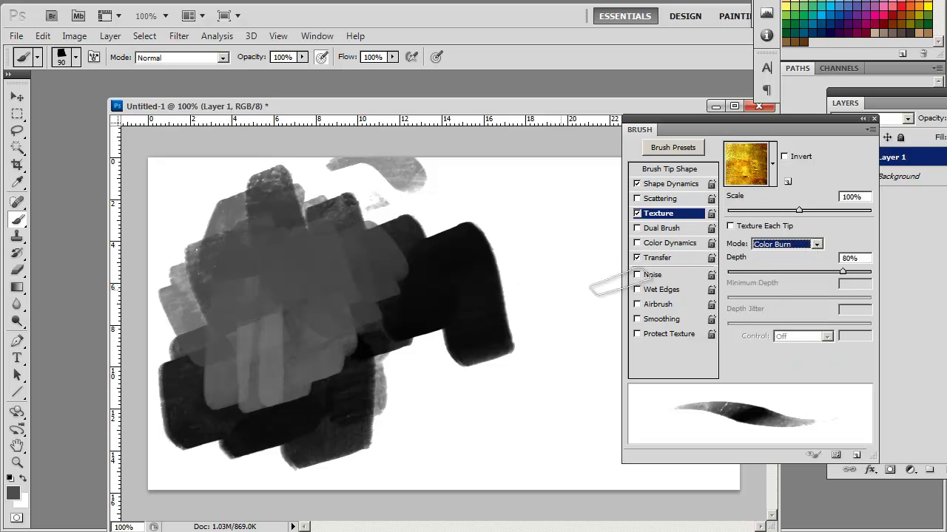
{"action": "left_click", "coordinate": [817, 245]}
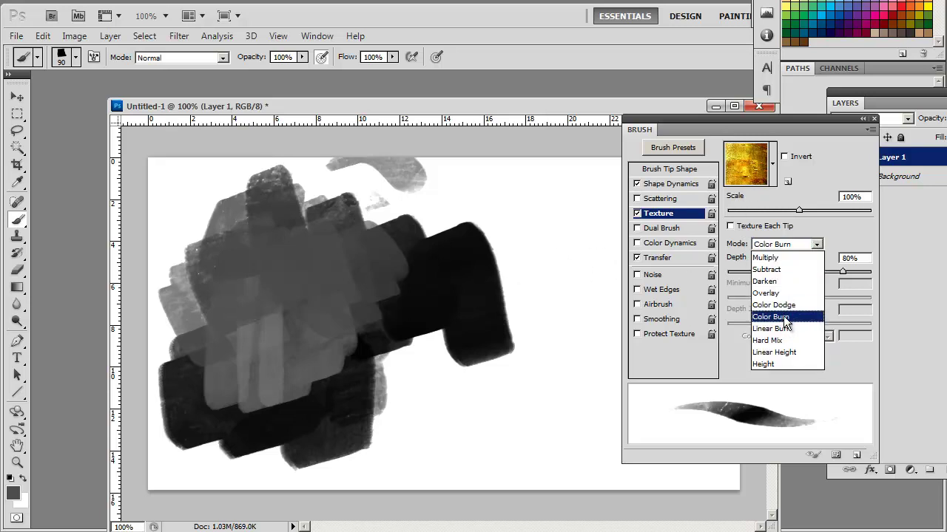
{"action": "left_click", "coordinate": [765, 293]}
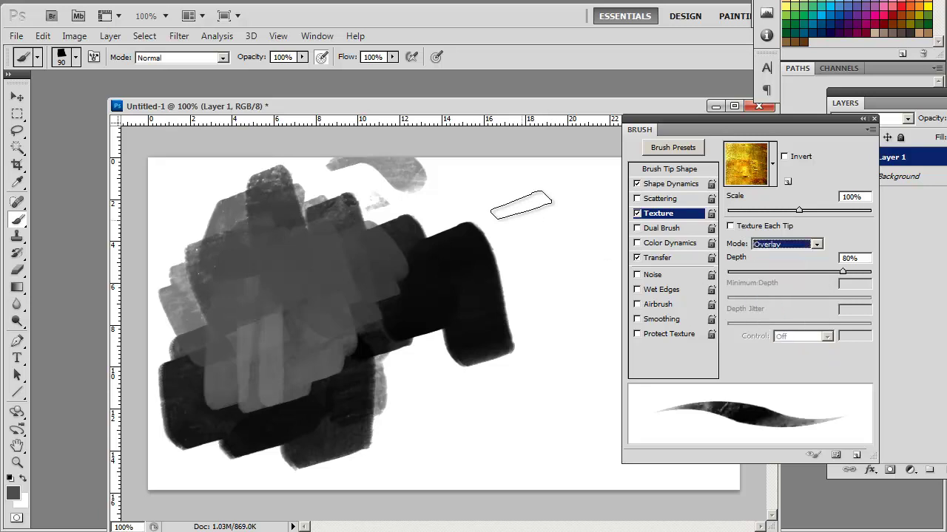
{"action": "mouse_move", "coordinate": [524, 195]}
{"action": "left_mouse_down"}
{"action": "mouse_move", "coordinate": [594, 275]}
{"action": "mouse_move", "coordinate": [496, 327]}
{"action": "mouse_move", "coordinate": [503, 411]}
{"action": "left_mouse_up"}
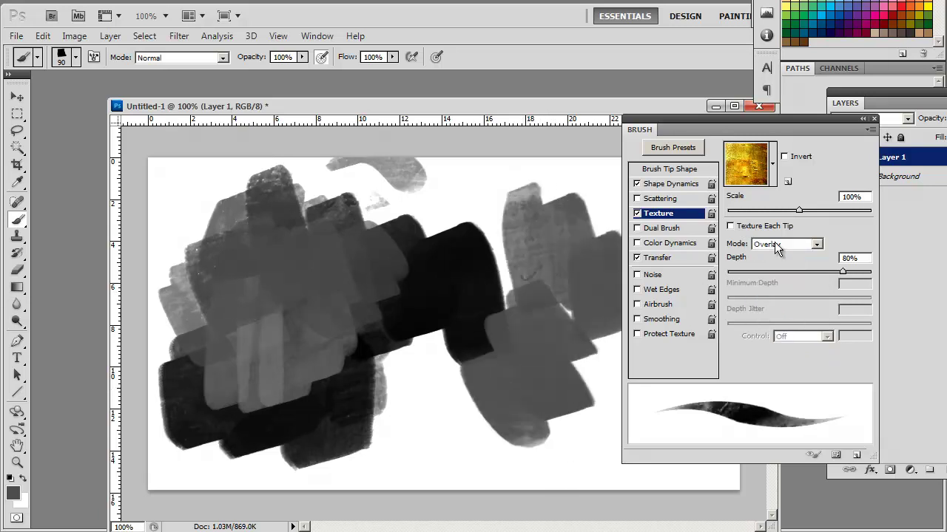
Test Multiply-blended strokes, then Subtract-blended strokes in white.
{"action": "left_click", "coordinate": [769, 245]}
{"action": "left_click", "coordinate": [765, 257]}
{"action": "mouse_move", "coordinate": [422, 377]}
{"action": "left_mouse_down"}
{"action": "mouse_move", "coordinate": [526, 451]}
{"action": "mouse_move", "coordinate": [555, 432]}
{"action": "left_mouse_up"}
{"action": "mouse_move", "coordinate": [400, 392]}
{"action": "left_mouse_down"}
{"action": "mouse_move", "coordinate": [436, 466]}
{"action": "mouse_move", "coordinate": [414, 462]}
{"action": "mouse_move", "coordinate": [422, 370]}
{"action": "mouse_move", "coordinate": [512, 407]}
{"action": "mouse_move", "coordinate": [443, 377]}
{"action": "mouse_move", "coordinate": [485, 391]}
{"action": "mouse_move", "coordinate": [539, 355]}
{"action": "mouse_move", "coordinate": [561, 271]}
{"action": "mouse_move", "coordinate": [610, 348]}
{"action": "left_mouse_up"}
{"action": "left_click", "coordinate": [786, 244]}
{"action": "left_click", "coordinate": [784, 262]}
{"action": "key", "text": "x"}
{"action": "mouse_move", "coordinate": [417, 222]}
{"action": "left_mouse_down"}
{"action": "mouse_move", "coordinate": [465, 343]}
{"action": "mouse_move", "coordinate": [458, 303]}
{"action": "mouse_move", "coordinate": [373, 318]}
{"action": "mouse_move", "coordinate": [351, 340]}
{"action": "left_mouse_up"}
Switch the texture blend mode back to Overlay and paint a dark stroke at upper left.
{"action": "left_click", "coordinate": [789, 246]}
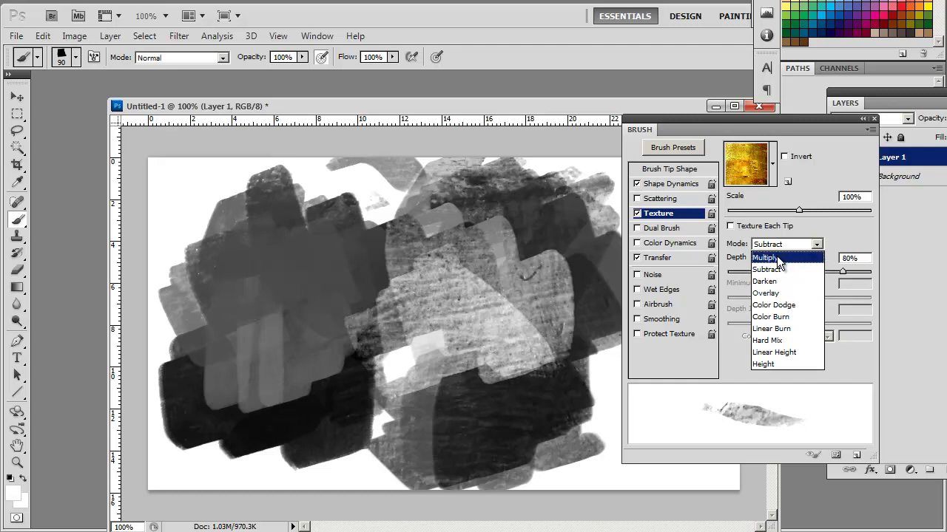
{"action": "left_click", "coordinate": [778, 259]}
{"action": "left_click", "coordinate": [783, 248]}
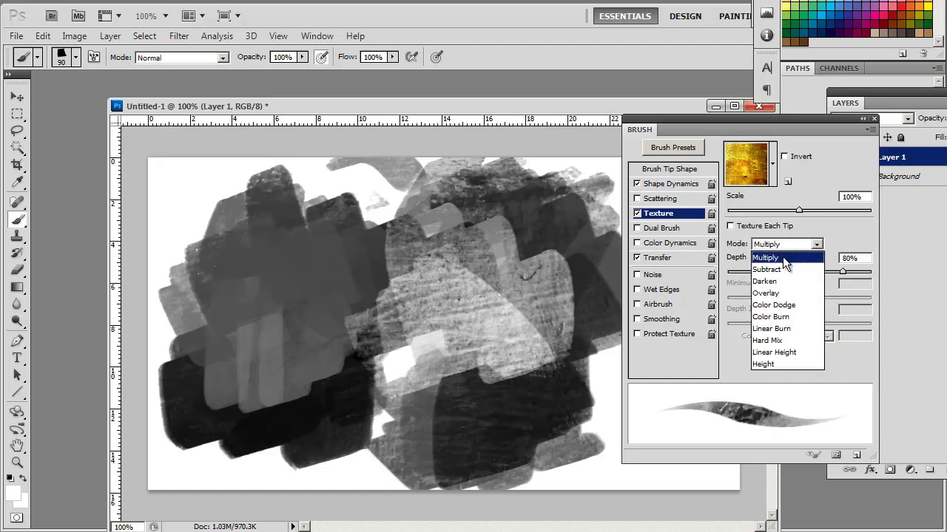
{"action": "left_click", "coordinate": [783, 296]}
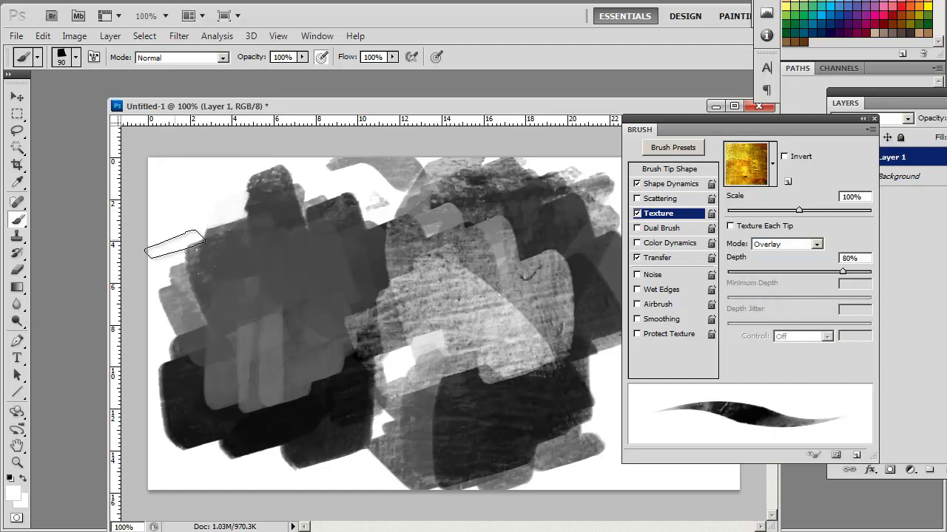
{"action": "left_click_drag", "start_coordinate": [234, 213], "coordinate": [254, 236]}
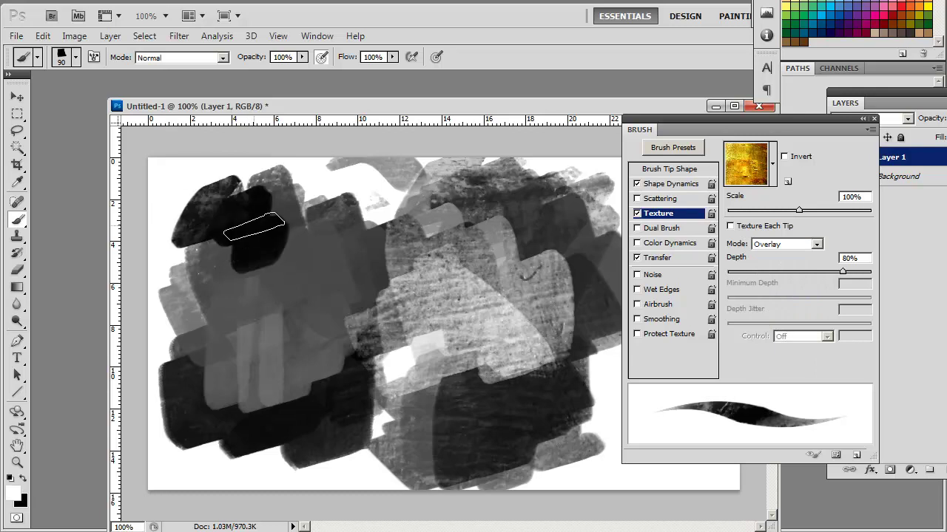
Clear Layer 1 and repaint it with long wavy black textured strokes.
{"action": "key", "text": "Delete"}
{"action": "left_click_drag", "start_coordinate": [194, 231], "coordinate": [481, 225]}
{"action": "left_click_drag", "start_coordinate": [337, 189], "coordinate": [484, 255]}
{"action": "left_click_drag", "start_coordinate": [196, 238], "coordinate": [374, 319]}
{"action": "mouse_move", "coordinate": [274, 244]}
{"action": "left_mouse_down"}
{"action": "mouse_move", "coordinate": [360, 268]}
{"action": "mouse_move", "coordinate": [469, 260]}
{"action": "mouse_move", "coordinate": [416, 293]}
{"action": "mouse_move", "coordinate": [492, 224]}
{"action": "mouse_move", "coordinate": [461, 232]}
{"action": "mouse_move", "coordinate": [492, 165]}
{"action": "left_mouse_up"}
{"action": "left_click", "coordinate": [630, 168]}
{"action": "mouse_move", "coordinate": [241, 392]}
{"action": "left_mouse_down"}
{"action": "mouse_move", "coordinate": [447, 381]}
{"action": "mouse_move", "coordinate": [484, 361]}
{"action": "left_mouse_up"}
{"action": "left_click", "coordinate": [658, 214]}
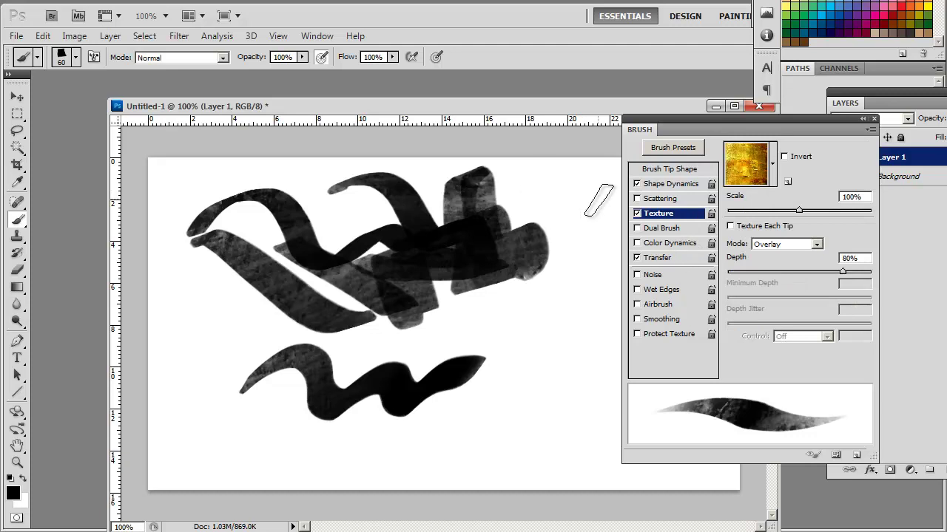
Enable Dual Brush and paint test strokes with the 150 and then the 21 secondary tip.
{"action": "left_click", "coordinate": [664, 230]}
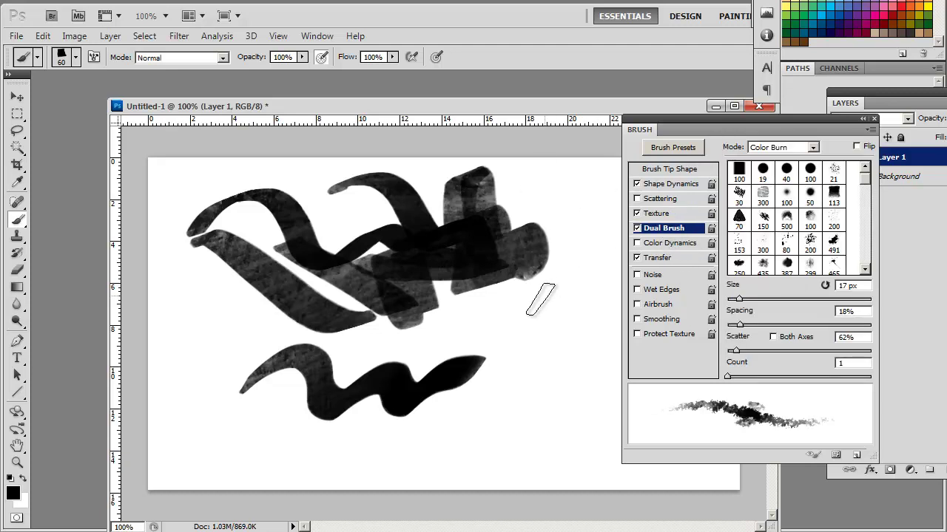
{"action": "left_click", "coordinate": [764, 222]}
{"action": "mouse_move", "coordinate": [459, 348]}
{"action": "left_mouse_down"}
{"action": "mouse_move", "coordinate": [503, 313]}
{"action": "mouse_move", "coordinate": [610, 340]}
{"action": "mouse_move", "coordinate": [605, 349]}
{"action": "left_mouse_up"}
{"action": "left_click", "coordinate": [834, 176]}
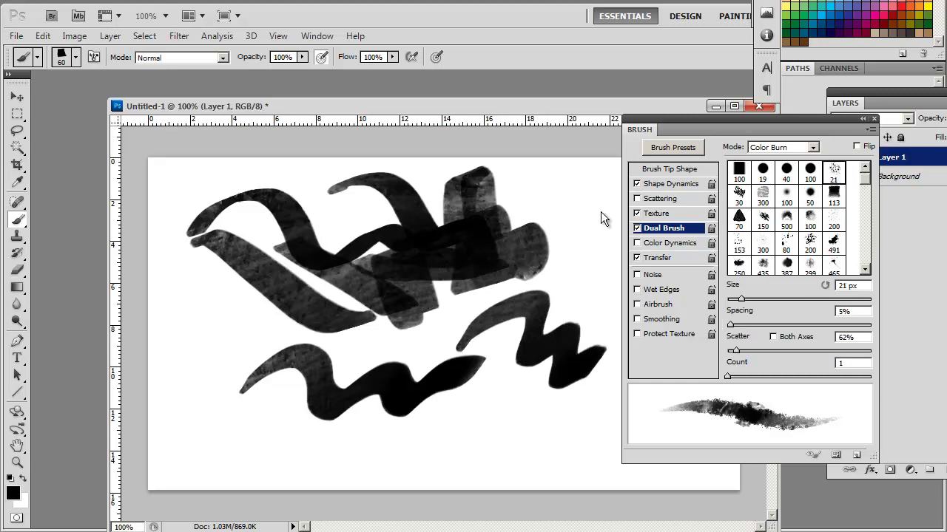
{"action": "mouse_move", "coordinate": [522, 186]}
{"action": "left_mouse_down"}
{"action": "mouse_move", "coordinate": [586, 230]}
{"action": "mouse_move", "coordinate": [600, 290]}
{"action": "left_mouse_up"}
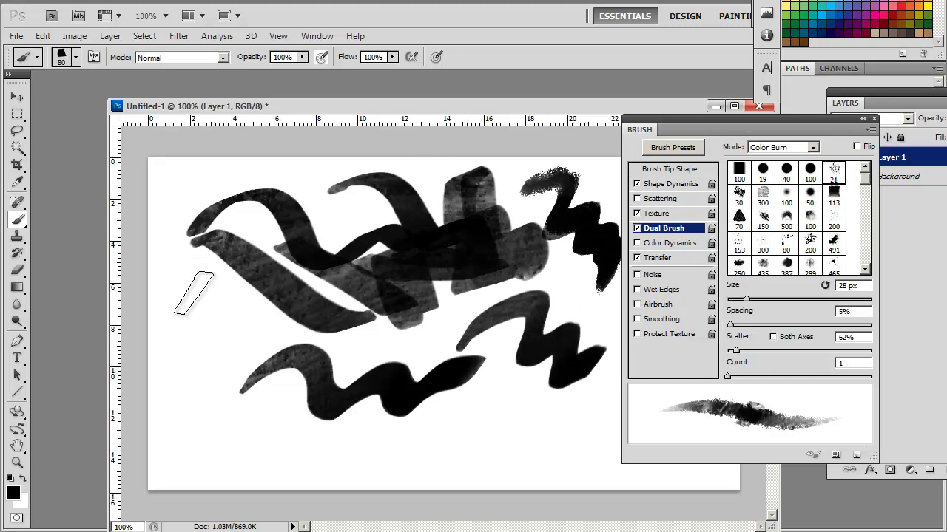
Paint ragged dual-brush strokes along the left and lower canvas with a slightly smaller brush.
{"action": "key", "text": "bracketleft"}
{"action": "key", "text": "bracketleft"}
{"action": "key", "text": "bracketleft"}
{"action": "left_click_drag", "start_coordinate": [180, 294], "coordinate": [314, 341]}
{"action": "left_click_drag", "start_coordinate": [163, 414], "coordinate": [266, 403]}
{"action": "mouse_move", "coordinate": [174, 443]}
{"action": "left_mouse_down"}
{"action": "mouse_move", "coordinate": [319, 436]}
{"action": "mouse_move", "coordinate": [440, 415]}
{"action": "left_mouse_up"}
{"action": "key", "text": "bracketleft"}
{"action": "key", "text": "bracketleft"}
{"action": "left_click_drag", "start_coordinate": [432, 453], "coordinate": [560, 436]}
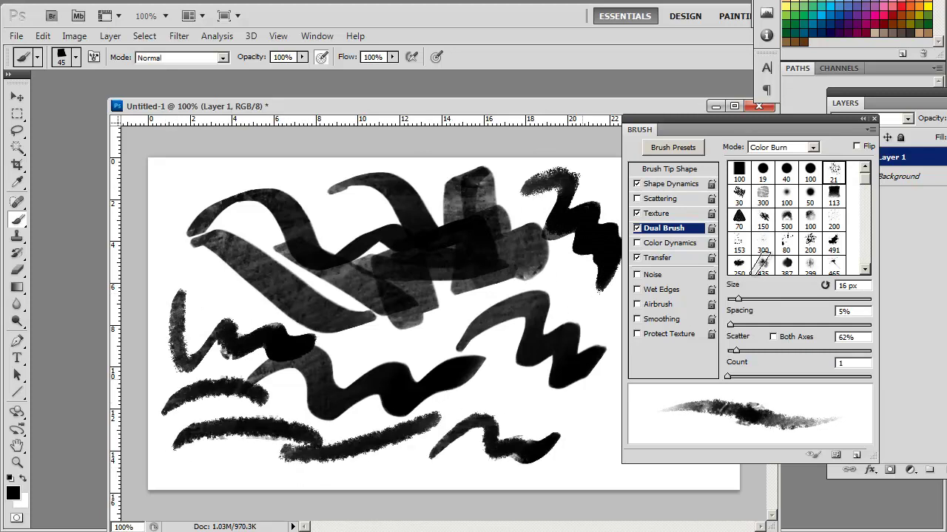
Paint lower strokes with the 100 hard-round secondary tip, then turn Dual Brush off.
{"action": "left_click", "coordinate": [739, 172]}
{"action": "mouse_move", "coordinate": [482, 408]}
{"action": "left_mouse_down"}
{"action": "mouse_move", "coordinate": [544, 392]}
{"action": "mouse_move", "coordinate": [620, 418]}
{"action": "left_mouse_up"}
{"action": "mouse_move", "coordinate": [399, 470]}
{"action": "left_mouse_down"}
{"action": "mouse_move", "coordinate": [496, 479]}
{"action": "mouse_move", "coordinate": [363, 474]}
{"action": "mouse_move", "coordinate": [448, 429]}
{"action": "left_mouse_up"}
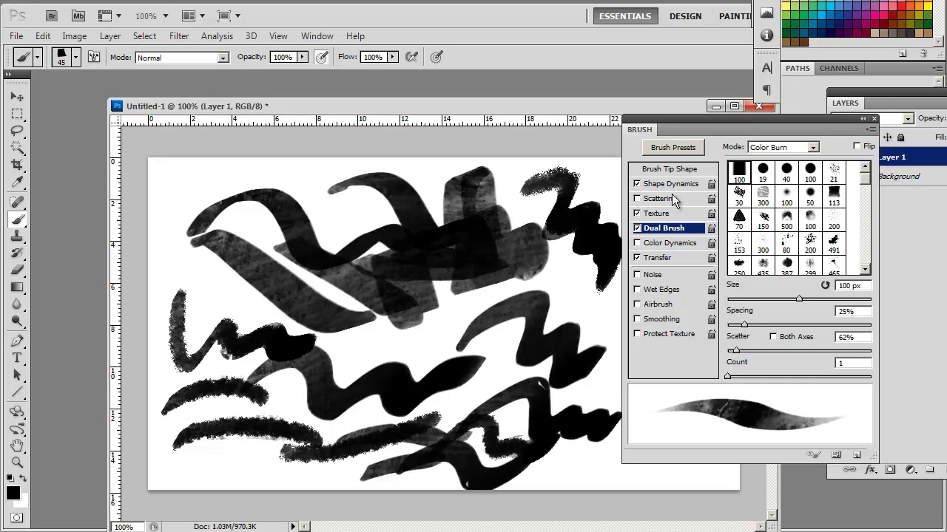
{"action": "left_click", "coordinate": [637, 228]}
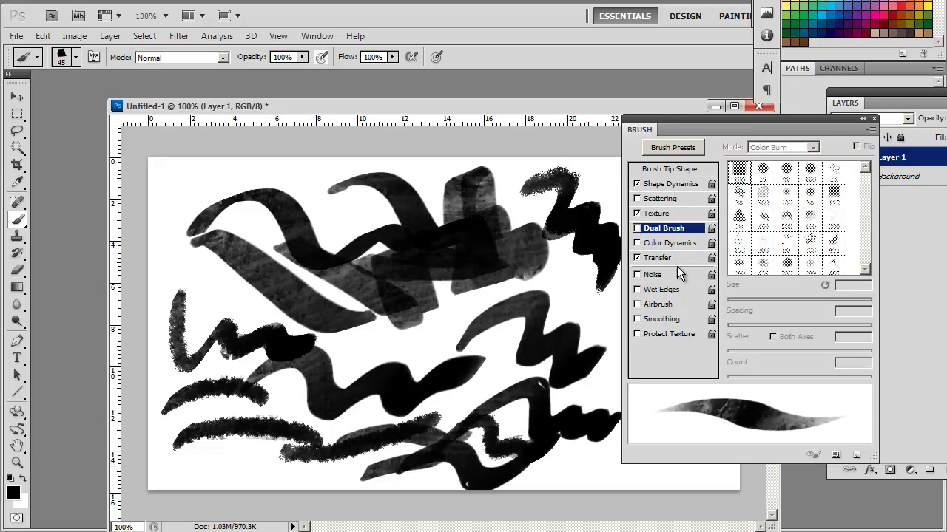
Enable Color Dynamics, set a red foreground and paint a multicoloured looping stroke at 125 px.
{"action": "left_click", "coordinate": [674, 244]}
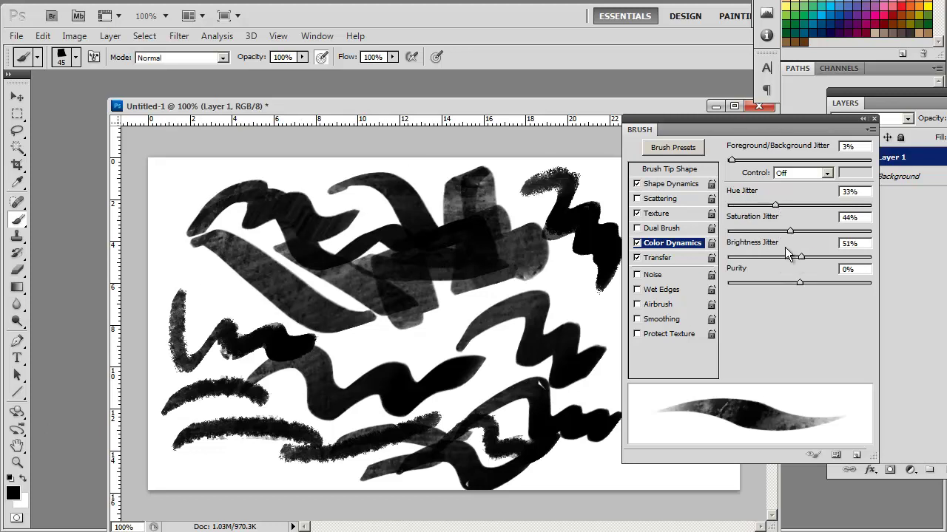
{"action": "left_click", "coordinate": [12, 493]}
{"action": "left_click", "coordinate": [522, 266]}
{"action": "key", "text": "Return"}
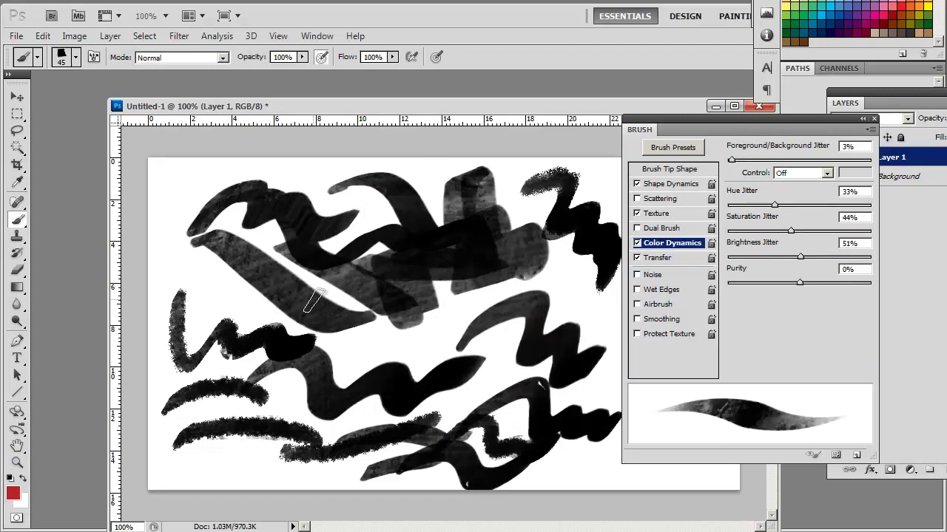
{"action": "key", "text": "bracketright"}
{"action": "key", "text": "bracketright"}
{"action": "key", "text": "bracketright"}
{"action": "mouse_move", "coordinate": [270, 331]}
{"action": "left_mouse_down"}
{"action": "mouse_move", "coordinate": [425, 381]}
{"action": "mouse_move", "coordinate": [510, 255]}
{"action": "mouse_move", "coordinate": [544, 366]}
{"action": "mouse_move", "coordinate": [370, 351]}
{"action": "mouse_move", "coordinate": [244, 399]}
{"action": "mouse_move", "coordinate": [459, 414]}
{"action": "mouse_move", "coordinate": [511, 370]}
{"action": "left_mouse_up"}
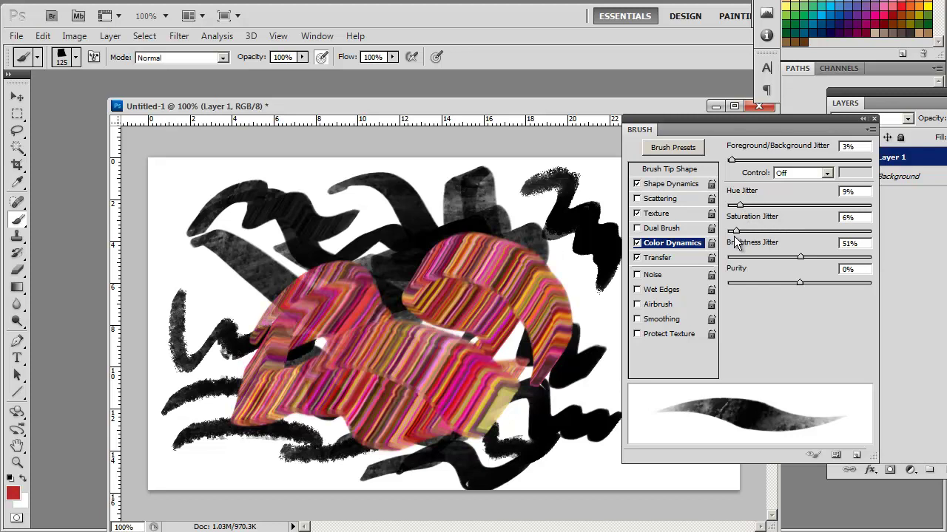
Set purity to -93% and brightness jitter to 0%, turn Color Dynamics off, and clear the layer.
{"action": "left_click_drag", "start_coordinate": [746, 282], "coordinate": [732, 283]}
{"action": "key", "text": "bracketleft"}
{"action": "key", "text": "bracketleft"}
{"action": "key", "text": "bracketleft"}
{"action": "key", "text": "bracketleft"}
{"action": "mouse_move", "coordinate": [244, 170]}
{"action": "left_mouse_down"}
{"action": "mouse_move", "coordinate": [348, 222]}
{"action": "mouse_move", "coordinate": [410, 222]}
{"action": "left_mouse_up"}
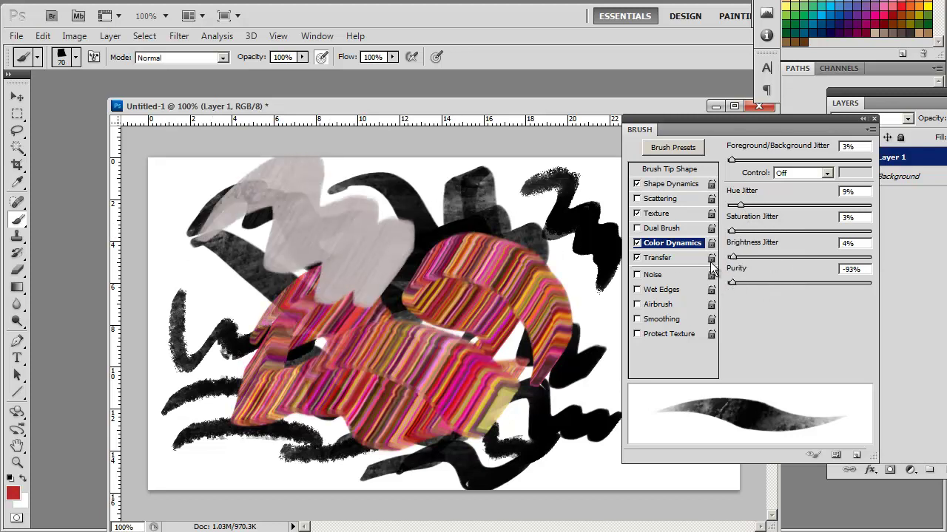
{"action": "left_click_drag", "start_coordinate": [735, 260], "coordinate": [726, 258]}
{"action": "left_click", "coordinate": [637, 242]}
{"action": "mouse_move", "coordinate": [465, 185]}
{"action": "left_mouse_down"}
{"action": "mouse_move", "coordinate": [547, 296]}
{"action": "mouse_move", "coordinate": [479, 350]}
{"action": "mouse_move", "coordinate": [443, 293]}
{"action": "left_mouse_up"}
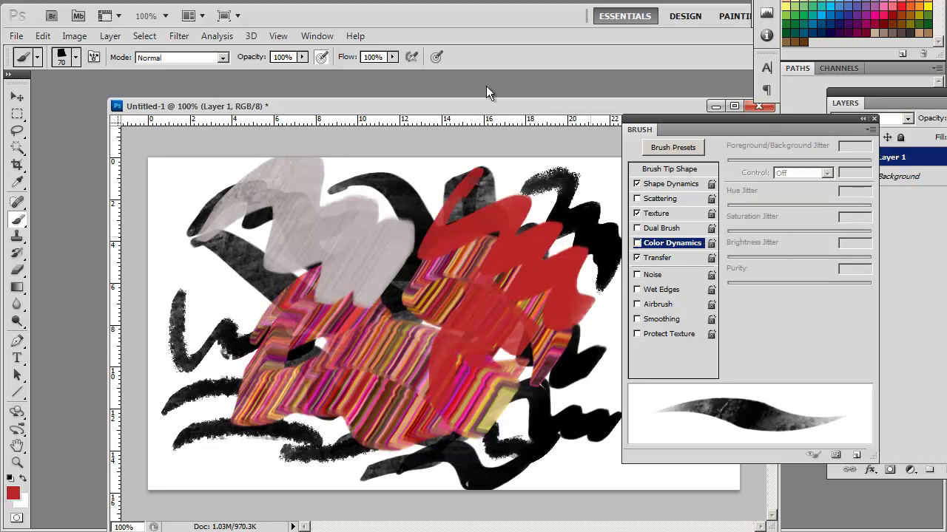
{"action": "key", "text": "Delete"}
Reset colours to black and white, enable Transfer, and paint a zigzag test stroke at 40 px.
{"action": "key", "text": "d"}
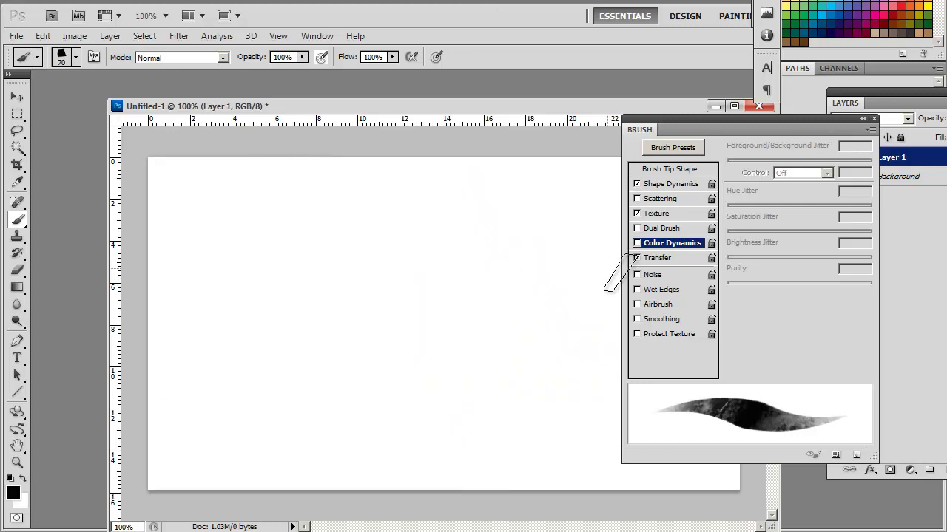
{"action": "left_click", "coordinate": [670, 258]}
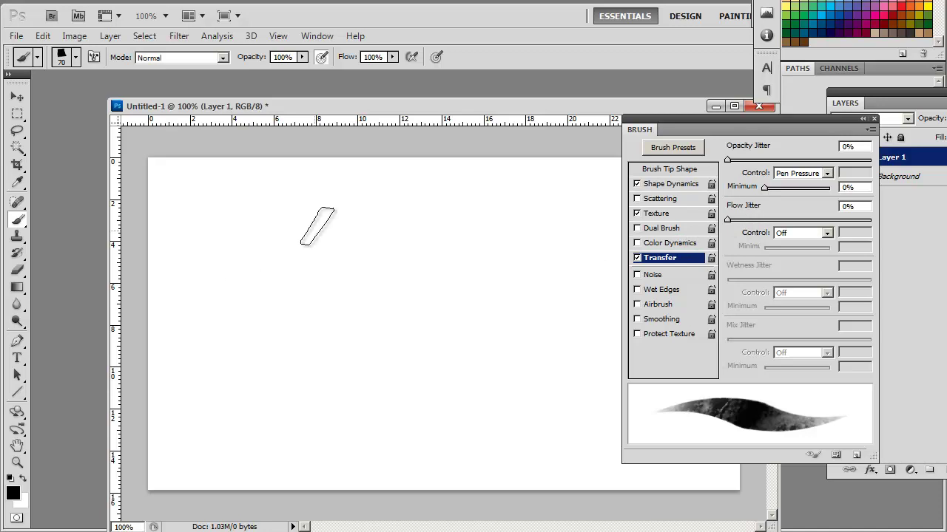
{"action": "left_click_drag", "start_coordinate": [449, 111], "coordinate": [420, 115]}
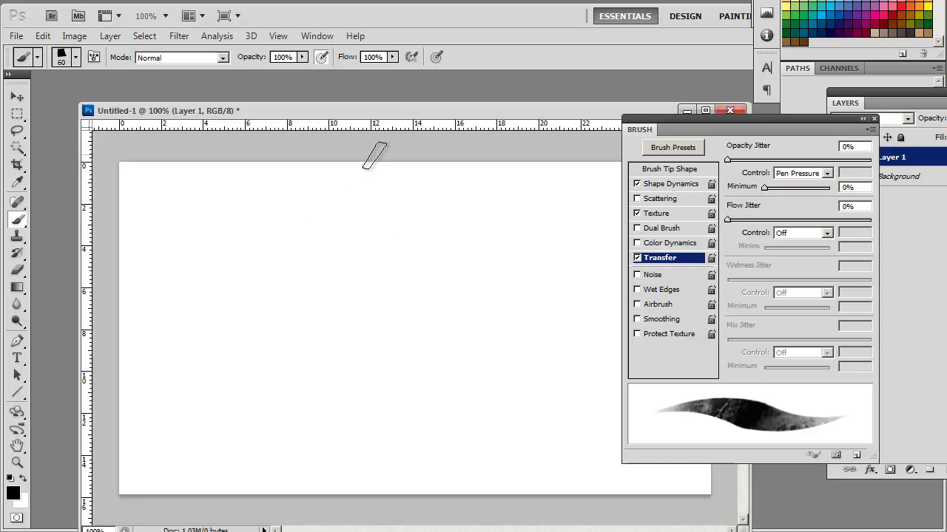
{"action": "key", "text": "bracketleft"}
{"action": "key", "text": "bracketleft"}
{"action": "key", "text": "bracketleft"}
{"action": "mouse_move", "coordinate": [230, 260]}
{"action": "left_mouse_down"}
{"action": "mouse_move", "coordinate": [313, 215]}
{"action": "mouse_move", "coordinate": [335, 264]}
{"action": "mouse_move", "coordinate": [417, 265]}
{"action": "mouse_move", "coordinate": [370, 268]}
{"action": "left_mouse_up"}
At 80 px, paint a dark blob, grey strokes and a second curved stroke using canvas-sampled colours.
{"action": "key", "text": "bracketright"}
{"action": "key", "text": "bracketright"}
{"action": "key", "text": "bracketright"}
{"action": "key", "text": "bracketright"}
{"action": "mouse_move", "coordinate": [222, 247]}
{"action": "left_mouse_down"}
{"action": "mouse_move", "coordinate": [279, 318]}
{"action": "mouse_move", "coordinate": [308, 302]}
{"action": "mouse_move", "coordinate": [292, 222]}
{"action": "mouse_move", "coordinate": [374, 291]}
{"action": "mouse_move", "coordinate": [270, 227]}
{"action": "mouse_move", "coordinate": [243, 221]}
{"action": "mouse_move", "coordinate": [239, 295]}
{"action": "mouse_move", "coordinate": [218, 269]}
{"action": "mouse_move", "coordinate": [209, 343]}
{"action": "left_mouse_up"}
{"action": "left_click", "coordinate": [260, 208], "text": "alt"}
{"action": "mouse_move", "coordinate": [222, 206]}
{"action": "left_mouse_down"}
{"action": "mouse_move", "coordinate": [275, 282]}
{"action": "mouse_move", "coordinate": [243, 264]}
{"action": "mouse_move", "coordinate": [303, 266]}
{"action": "mouse_move", "coordinate": [255, 266]}
{"action": "mouse_move", "coordinate": [333, 296]}
{"action": "mouse_move", "coordinate": [326, 318]}
{"action": "mouse_move", "coordinate": [325, 237]}
{"action": "mouse_move", "coordinate": [351, 264]}
{"action": "mouse_move", "coordinate": [296, 222]}
{"action": "mouse_move", "coordinate": [310, 254]}
{"action": "mouse_move", "coordinate": [231, 277]}
{"action": "left_mouse_up"}
{"action": "left_click", "coordinate": [306, 277], "text": "alt"}
{"action": "left_click", "coordinate": [310, 254], "text": "alt"}
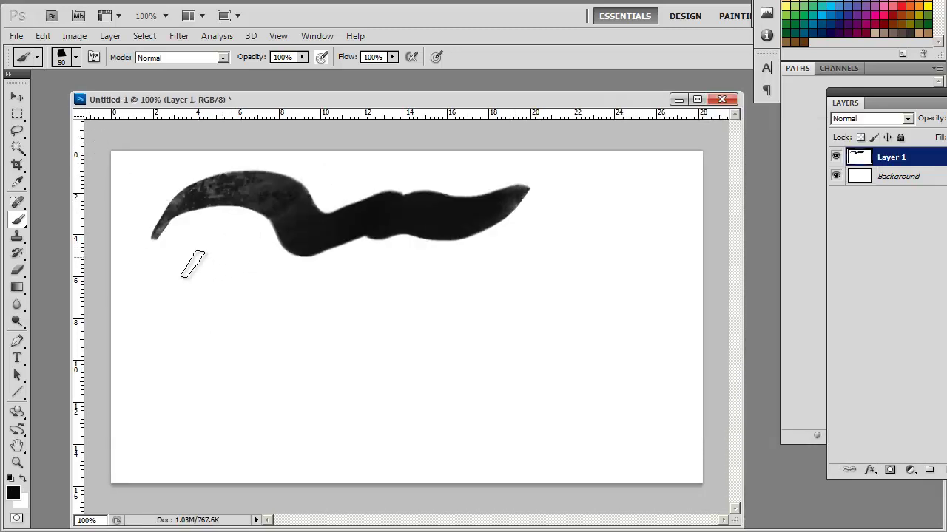
{"action": "mouse_move", "coordinate": [171, 281]}
{"action": "left_mouse_down"}
{"action": "mouse_move", "coordinate": [299, 297]}
{"action": "mouse_move", "coordinate": [384, 272]}
{"action": "left_mouse_up"}
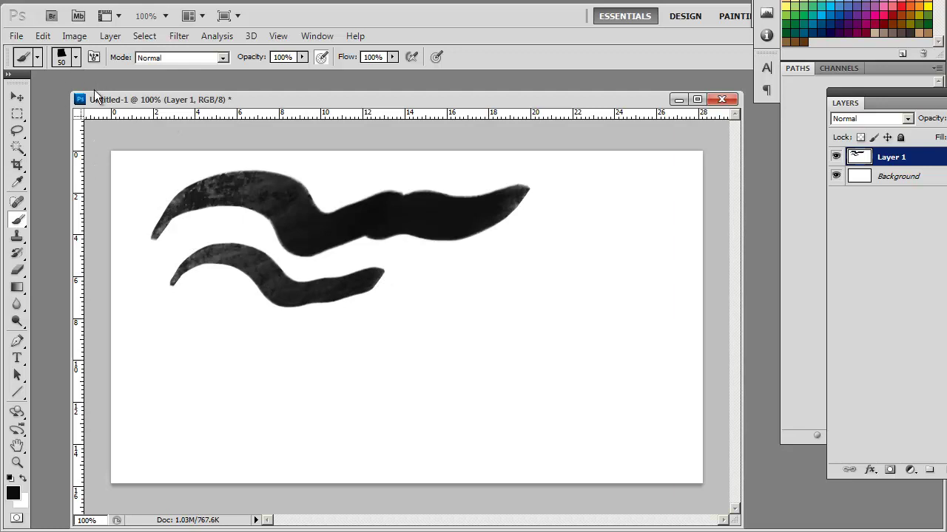
Save the current brush as a new preset named 'demo2'.
{"action": "right_click", "coordinate": [248, 185]}
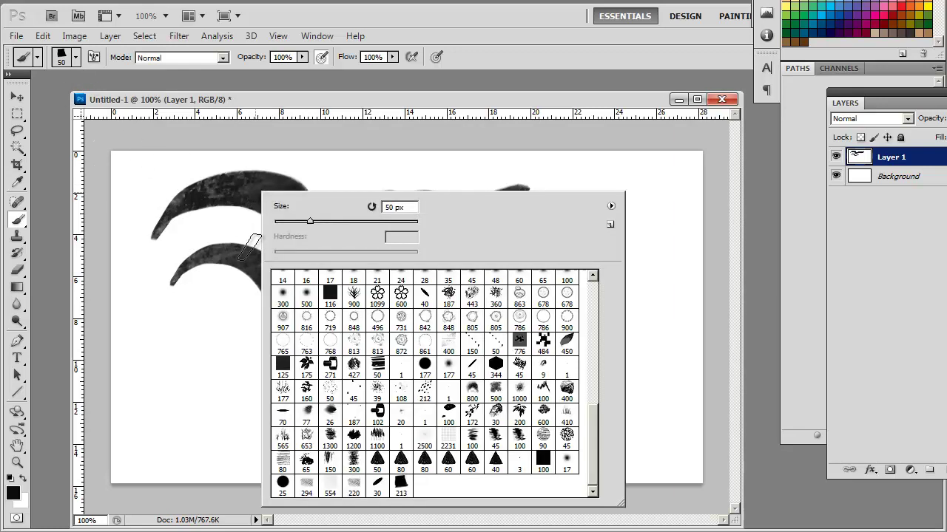
{"action": "left_click", "coordinate": [611, 206]}
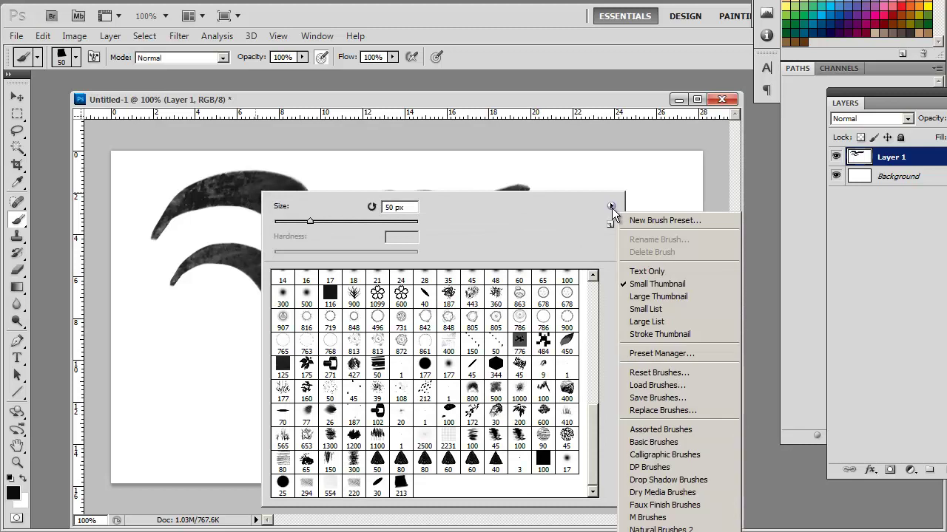
{"action": "left_click", "coordinate": [668, 222]}
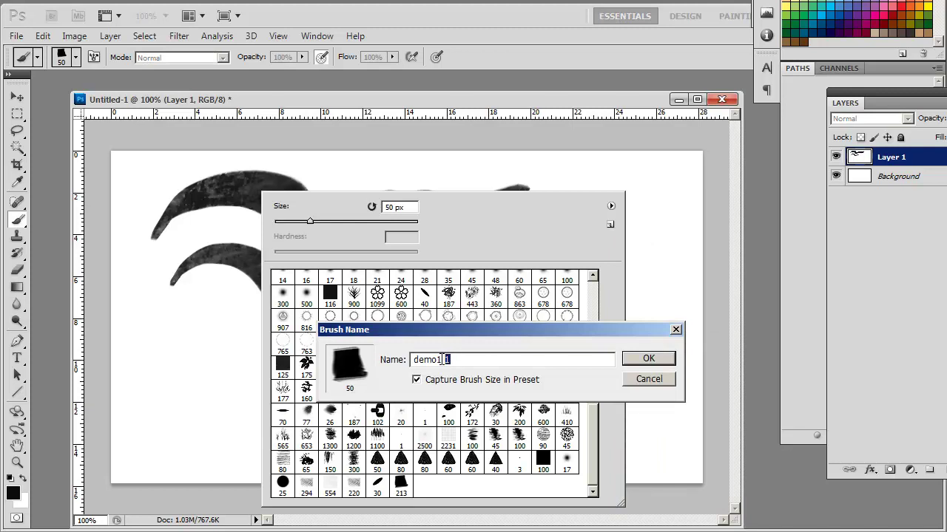
{"action": "type", "text": "2"}
{"action": "key", "text": "Return"}
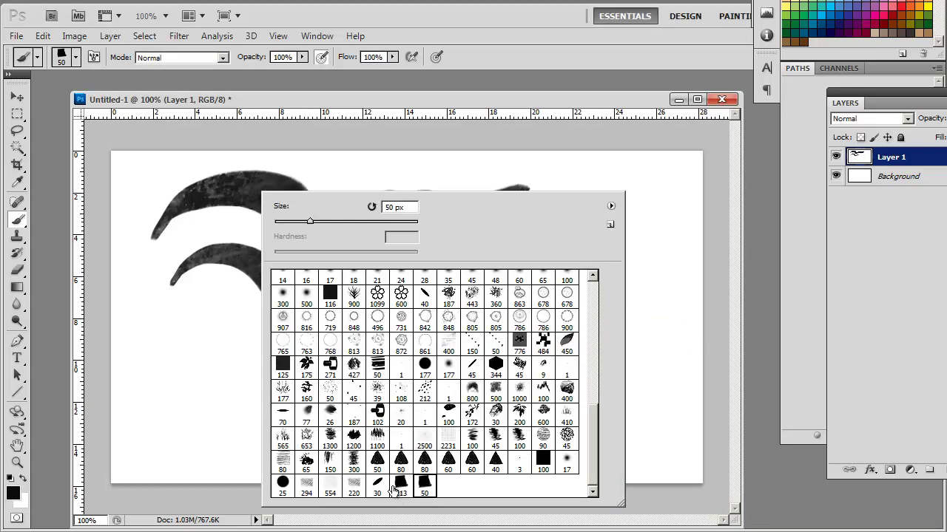
Select the 50 px custom brush and paint wavy test strokes across the canvas.
{"action": "left_click", "coordinate": [408, 492]}
{"action": "left_click", "coordinate": [424, 486]}
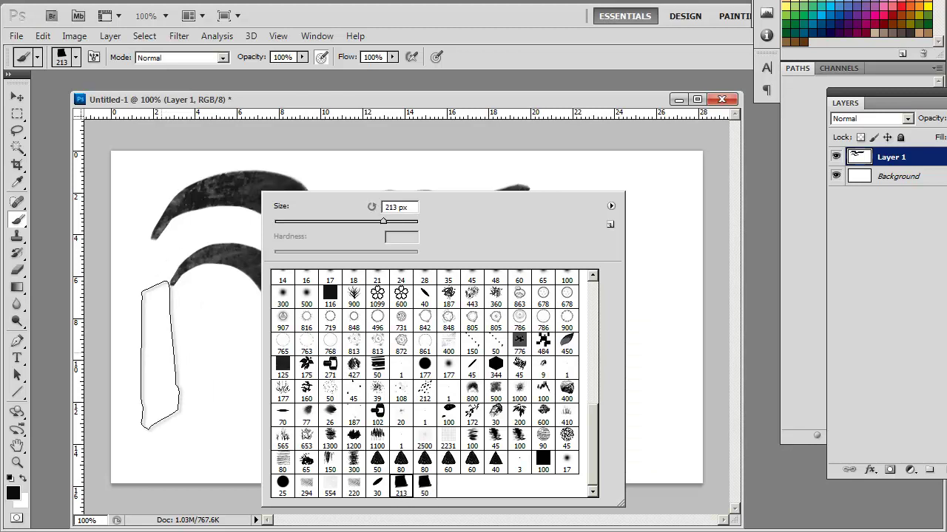
{"action": "mouse_move", "coordinate": [157, 355]}
{"action": "left_mouse_down"}
{"action": "mouse_move", "coordinate": [360, 359]}
{"action": "mouse_move", "coordinate": [380, 344]}
{"action": "left_mouse_up"}
{"action": "right_click", "coordinate": [440, 257]}
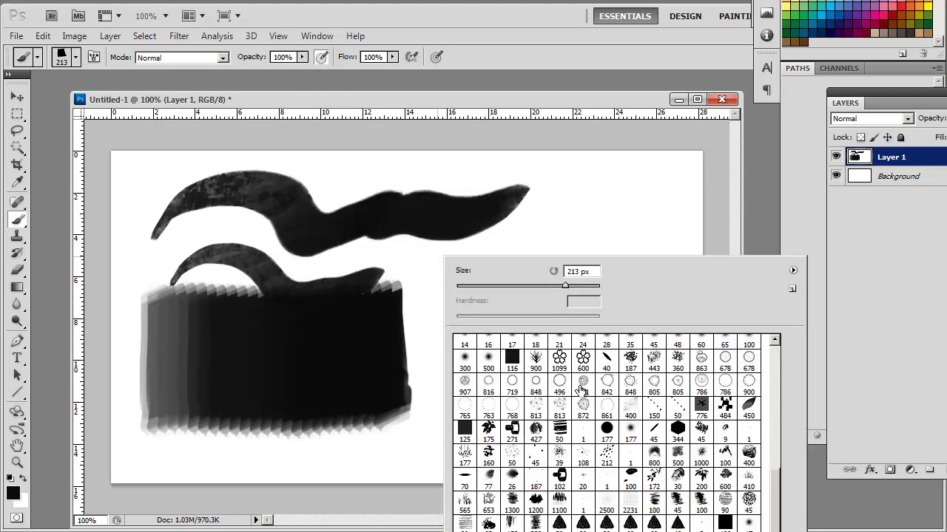
{"action": "right_click", "coordinate": [437, 178]}
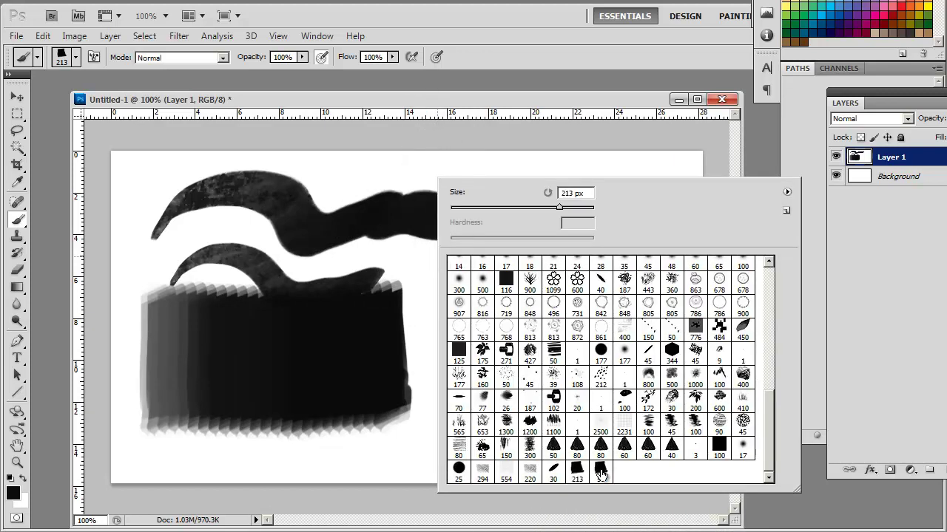
{"action": "left_click", "coordinate": [601, 471]}
{"action": "left_click", "coordinate": [414, 246]}
{"action": "left_click_drag", "start_coordinate": [440, 303], "coordinate": [662, 288]}
Delete the 213 px preset in the Preset Manager, leaving the 50 px preset selected.
{"action": "right_click", "coordinate": [410, 289]}
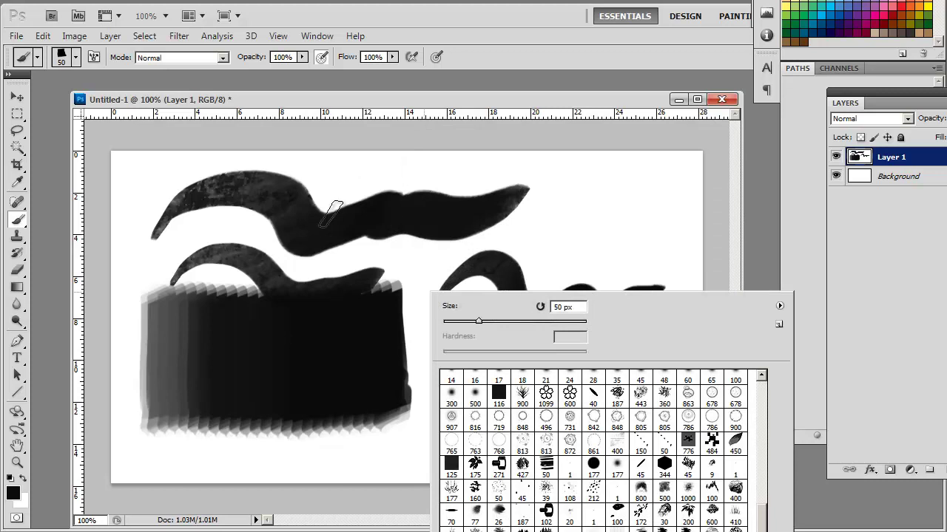
{"action": "right_click", "coordinate": [388, 232]}
{"action": "left_click", "coordinate": [683, 227]}
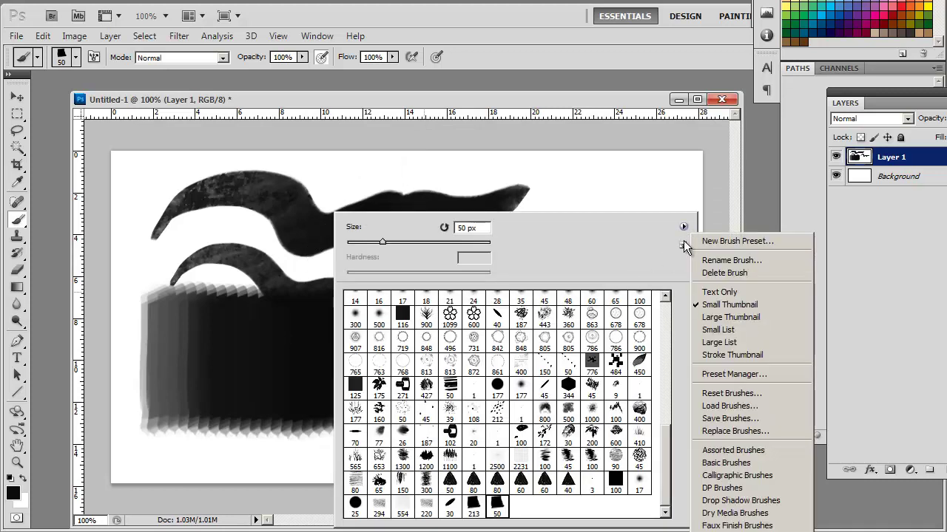
{"action": "left_click", "coordinate": [732, 371]}
{"action": "left_click_drag", "start_coordinate": [482, 354], "coordinate": [497, 518]}
{"action": "left_click", "coordinate": [395, 504]}
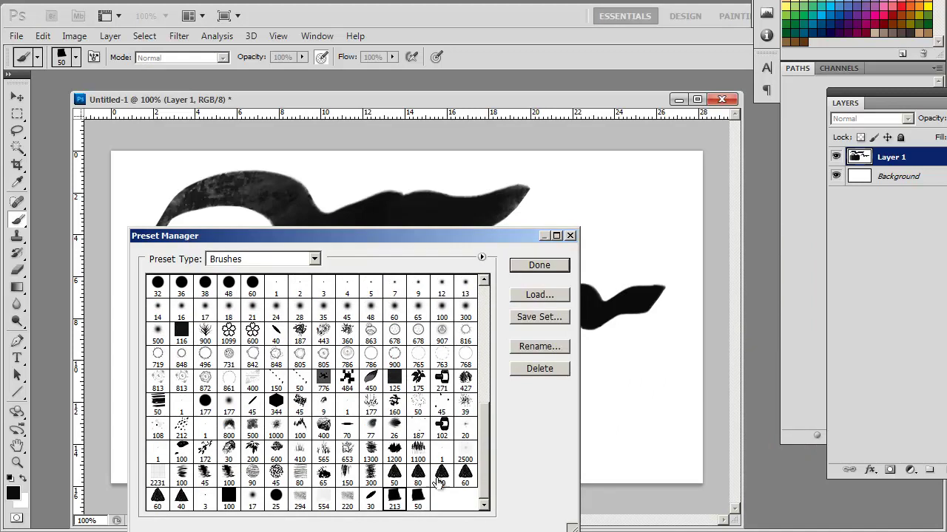
{"action": "left_click", "coordinate": [539, 368]}
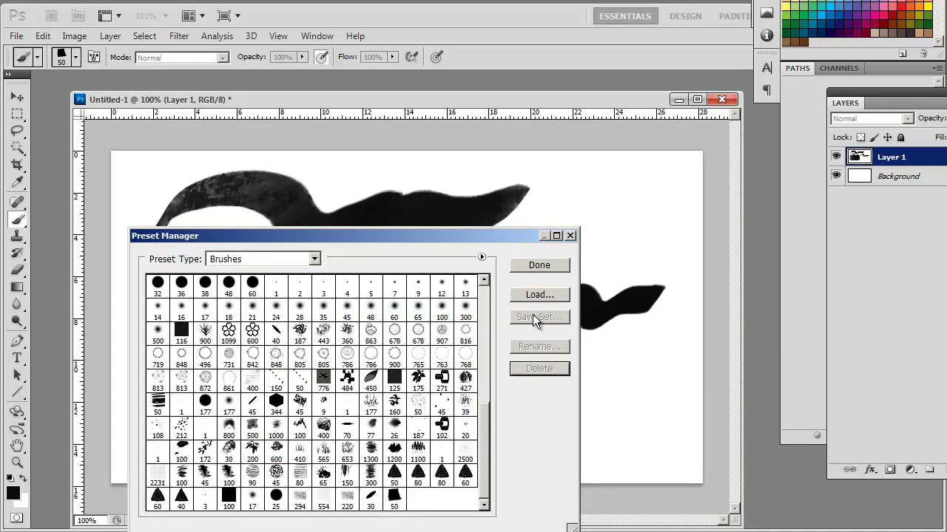
{"action": "left_click", "coordinate": [395, 504]}
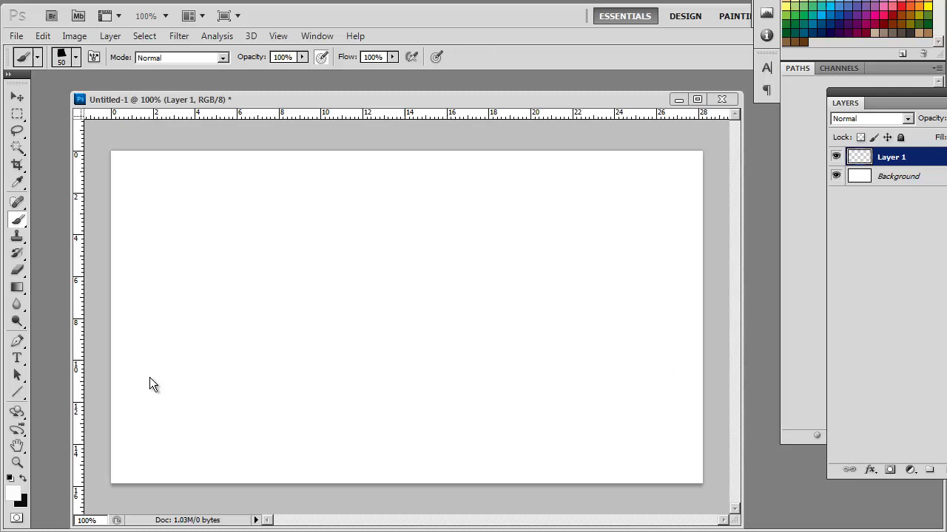
{"action": "left_click", "coordinate": [23, 479]}
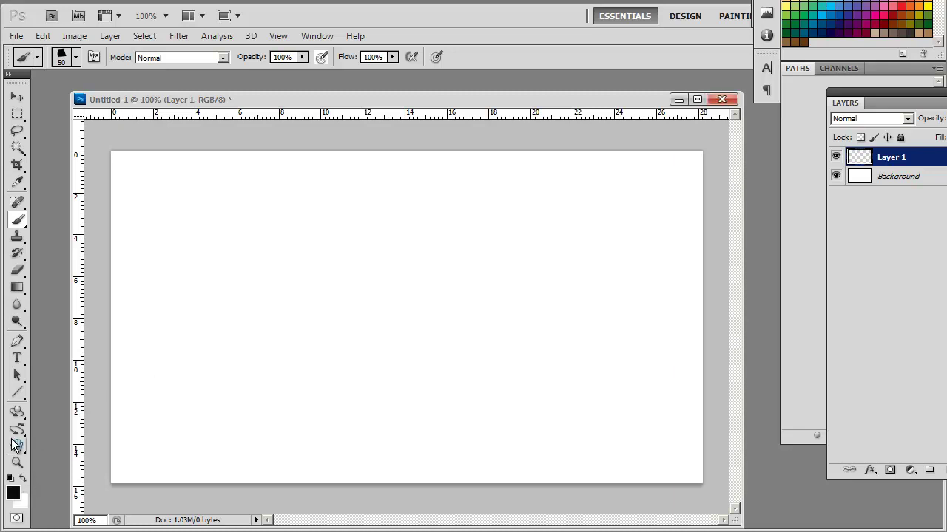
Select the 19 px hard round brush preset.
{"action": "left_click_drag", "start_coordinate": [261, 97], "coordinate": [257, 96]}
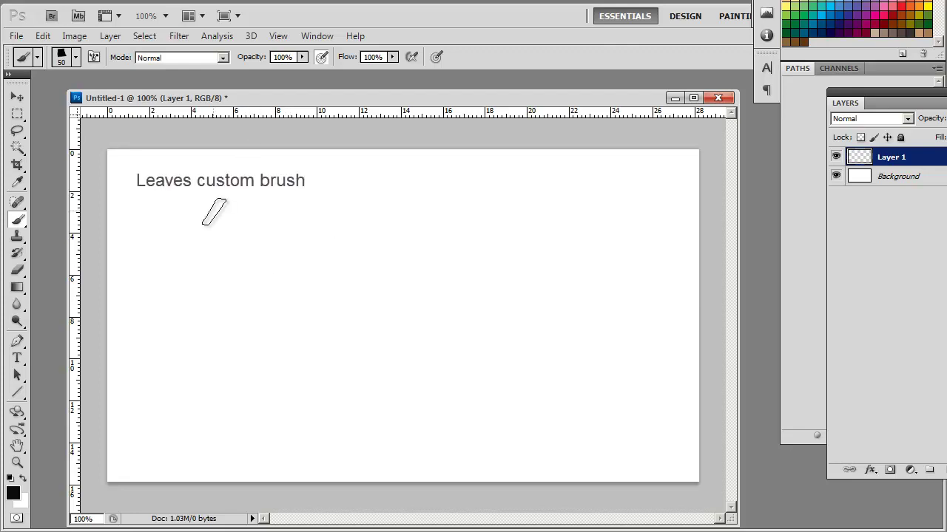
{"action": "right_click", "coordinate": [214, 224]}
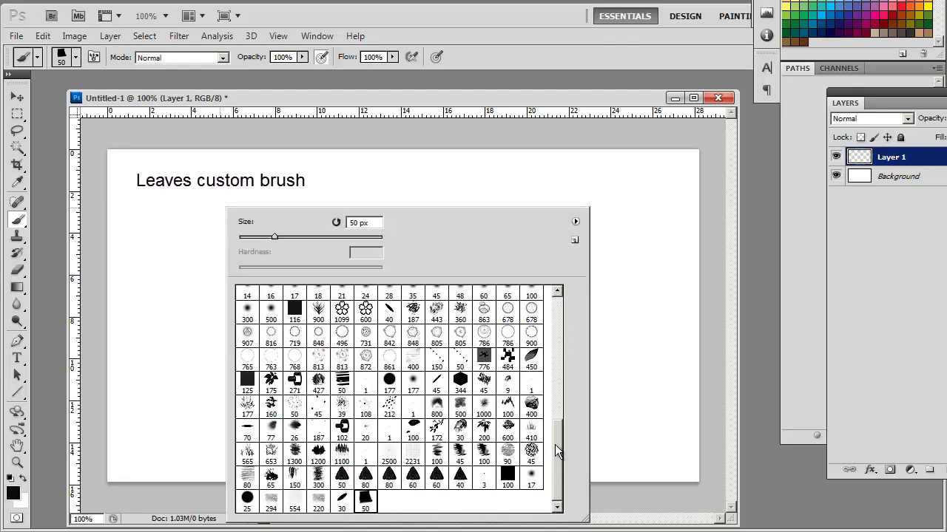
{"action": "left_click_drag", "start_coordinate": [556, 444], "coordinate": [566, 296]}
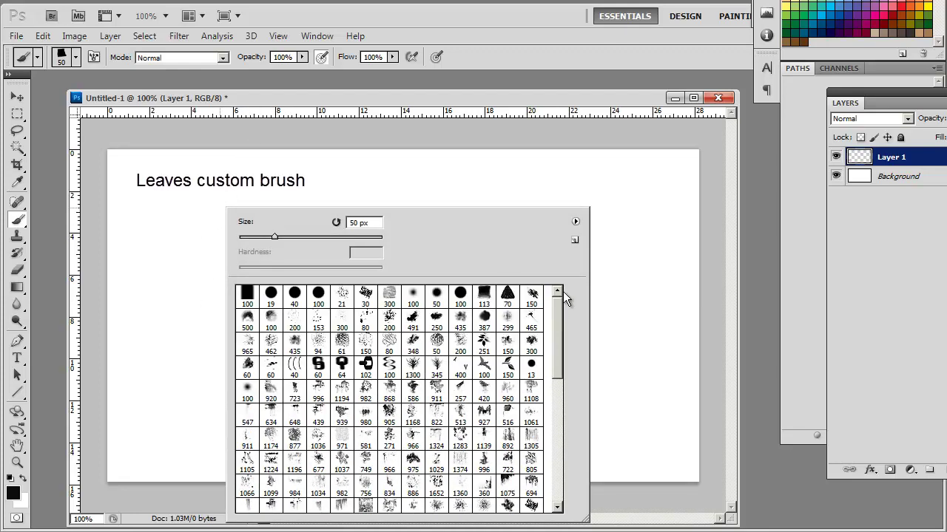
{"action": "left_click", "coordinate": [270, 302]}
{"action": "left_click", "coordinate": [327, 87]}
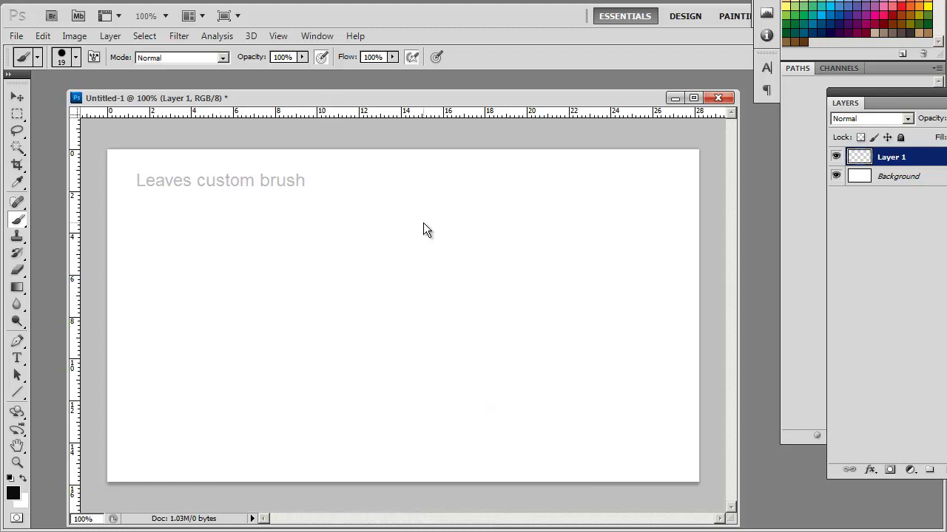
Zoom to 200%, shrink the brush to 5 px and dock the Layers panel.
{"action": "key", "text": "ctrl+plus"}
{"action": "left_click_drag", "start_coordinate": [355, 234], "coordinate": [477, 289]}
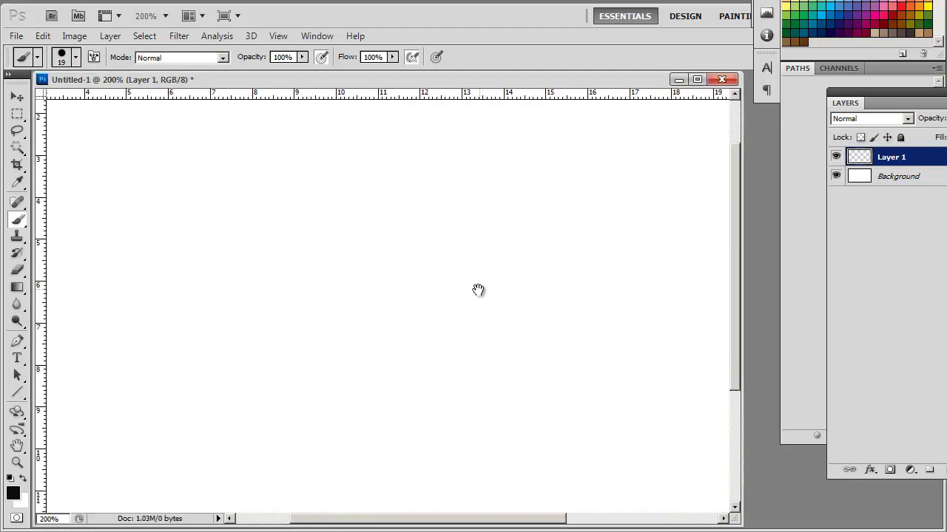
{"action": "key", "text": "bracketleft"}
{"action": "left_click_drag", "start_coordinate": [879, 104], "coordinate": [806, 118]}
{"action": "left_click", "coordinate": [763, 179]}
{"action": "left_click", "coordinate": [763, 179]}
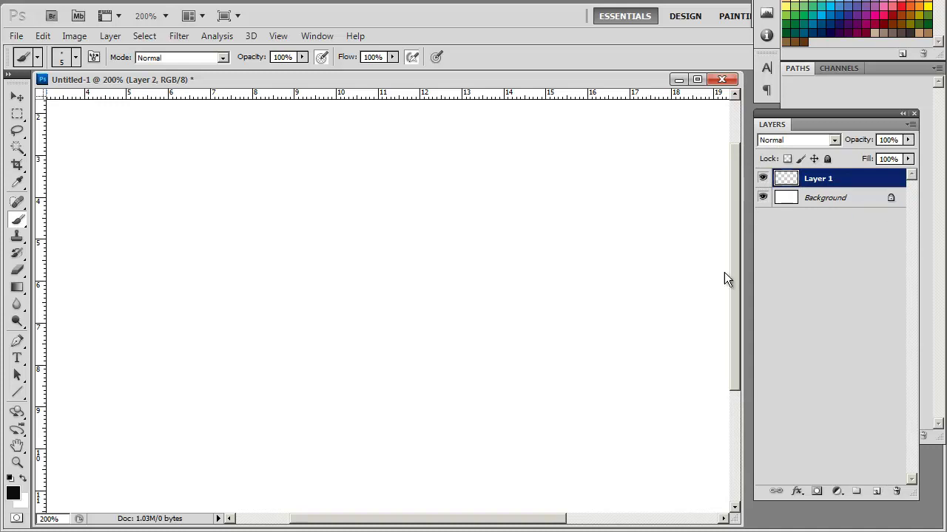
{"action": "scroll", "coordinate": [313, 212], "scroll_direction": "left", "scroll_amount": 1}
{"action": "scroll", "coordinate": [215, 148], "scroll_direction": "up", "scroll_amount": 1}
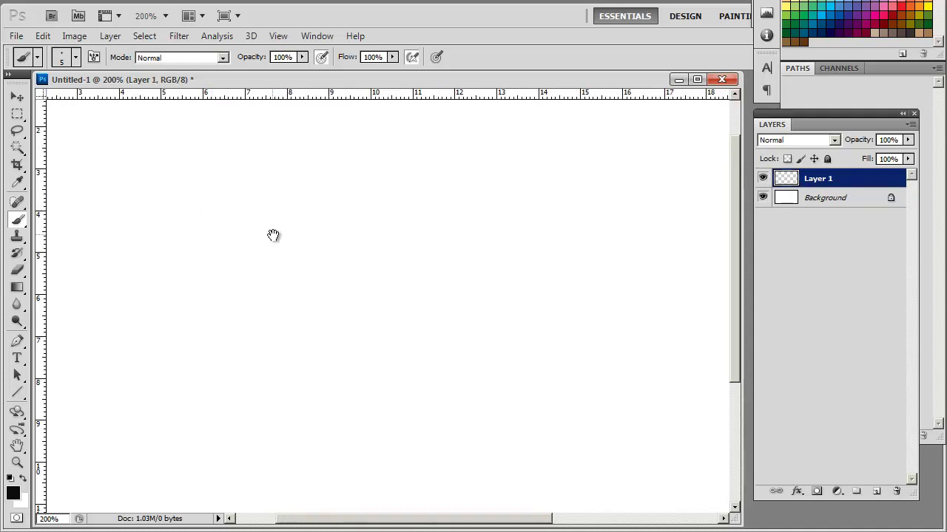
Paint five solid black leaves fanning out from one point.
{"action": "mouse_move", "coordinate": [284, 193]}
{"action": "left_mouse_down"}
{"action": "mouse_move", "coordinate": [200, 193]}
{"action": "mouse_move", "coordinate": [272, 225]}
{"action": "mouse_move", "coordinate": [307, 224]}
{"action": "left_mouse_up"}
{"action": "right_click", "coordinate": [243, 156]}
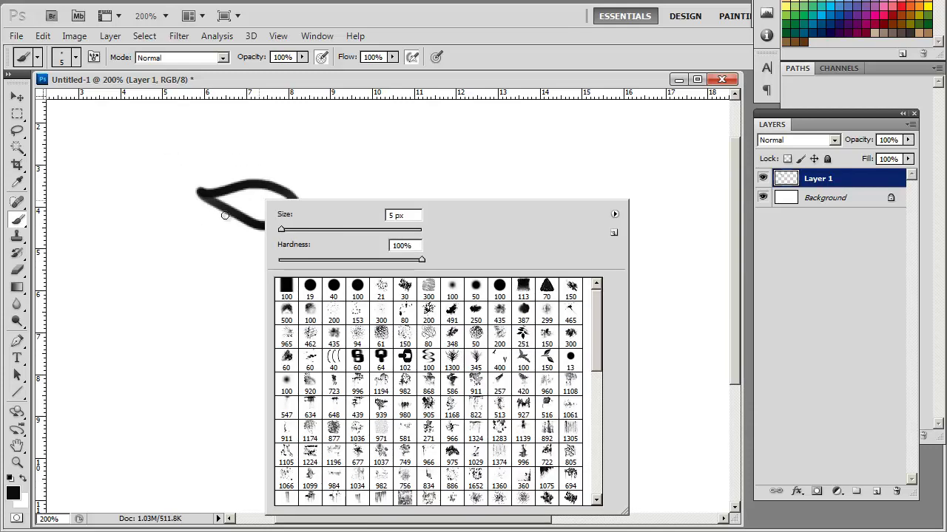
{"action": "left_click", "coordinate": [243, 203]}
{"action": "mouse_move", "coordinate": [215, 195]}
{"action": "left_mouse_down"}
{"action": "mouse_move", "coordinate": [257, 213]}
{"action": "mouse_move", "coordinate": [231, 197]}
{"action": "mouse_move", "coordinate": [259, 192]}
{"action": "mouse_move", "coordinate": [278, 202]}
{"action": "mouse_move", "coordinate": [245, 208]}
{"action": "mouse_move", "coordinate": [288, 217]}
{"action": "mouse_move", "coordinate": [266, 211]}
{"action": "mouse_move", "coordinate": [292, 228]}
{"action": "mouse_move", "coordinate": [287, 240]}
{"action": "mouse_move", "coordinate": [189, 265]}
{"action": "mouse_move", "coordinate": [212, 282]}
{"action": "mouse_move", "coordinate": [275, 242]}
{"action": "mouse_move", "coordinate": [189, 279]}
{"action": "mouse_move", "coordinate": [222, 265]}
{"action": "left_mouse_up"}
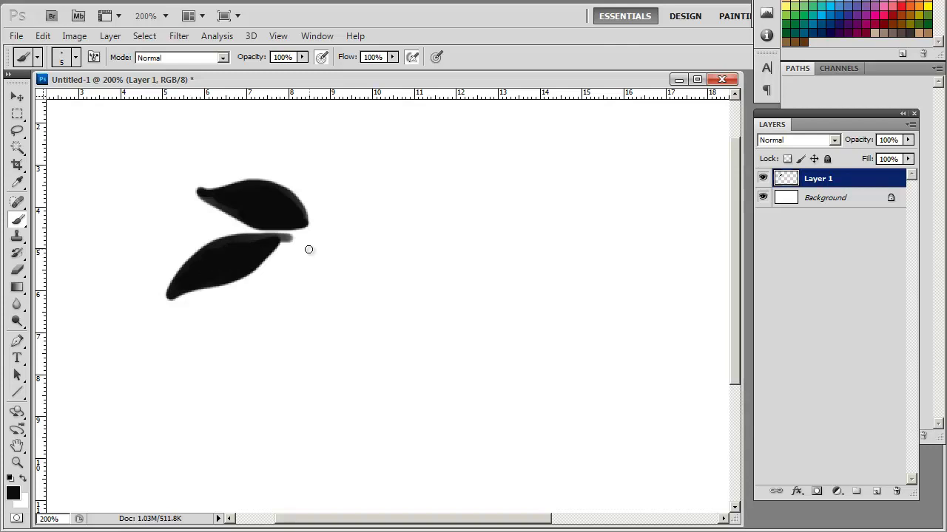
{"action": "mouse_move", "coordinate": [292, 266]}
{"action": "left_mouse_down"}
{"action": "mouse_move", "coordinate": [253, 341]}
{"action": "mouse_move", "coordinate": [272, 281]}
{"action": "mouse_move", "coordinate": [288, 265]}
{"action": "mouse_move", "coordinate": [283, 299]}
{"action": "left_mouse_up"}
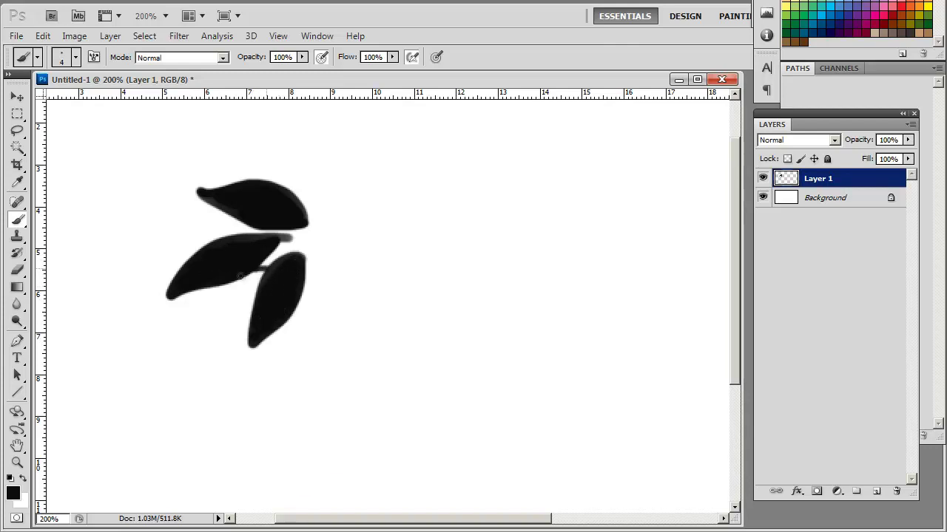
{"action": "mouse_move", "coordinate": [227, 297]}
{"action": "left_mouse_down"}
{"action": "mouse_move", "coordinate": [259, 272]}
{"action": "mouse_move", "coordinate": [245, 282]}
{"action": "left_mouse_up"}
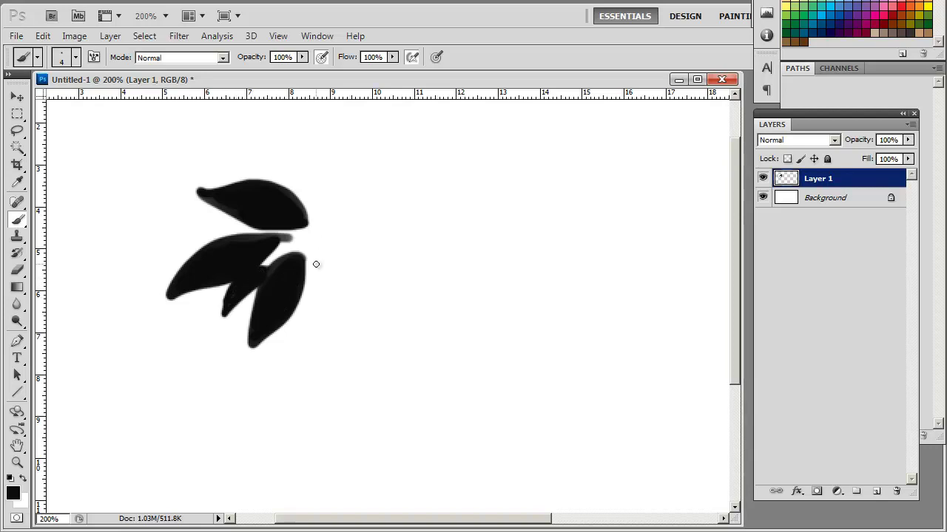
{"action": "mouse_move", "coordinate": [317, 259]}
{"action": "left_mouse_down"}
{"action": "mouse_move", "coordinate": [351, 258]}
{"action": "mouse_move", "coordinate": [351, 321]}
{"action": "mouse_move", "coordinate": [310, 257]}
{"action": "mouse_move", "coordinate": [315, 247]}
{"action": "mouse_move", "coordinate": [323, 284]}
{"action": "mouse_move", "coordinate": [340, 293]}
{"action": "mouse_move", "coordinate": [326, 244]}
{"action": "mouse_move", "coordinate": [351, 287]}
{"action": "mouse_move", "coordinate": [338, 303]}
{"action": "mouse_move", "coordinate": [316, 276]}
{"action": "mouse_move", "coordinate": [355, 316]}
{"action": "left_mouse_up"}
{"action": "mouse_move", "coordinate": [325, 231]}
{"action": "left_mouse_down"}
{"action": "mouse_move", "coordinate": [350, 244]}
{"action": "mouse_move", "coordinate": [335, 219]}
{"action": "left_mouse_up"}
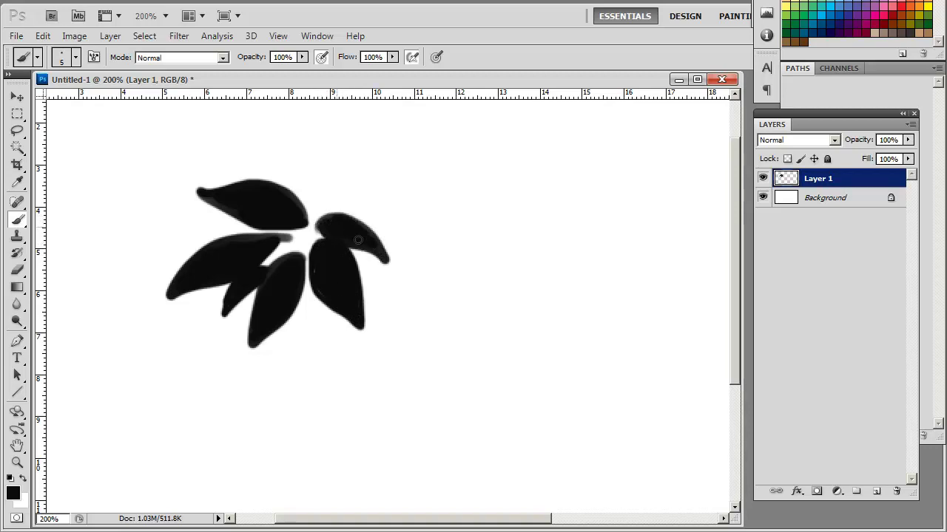
{"action": "left_click_drag", "start_coordinate": [282, 239], "coordinate": [267, 250]}
Trim the leaf tips and edges with a 9 px eraser.
{"action": "key", "text": "e"}
{"action": "right_click", "coordinate": [197, 167]}
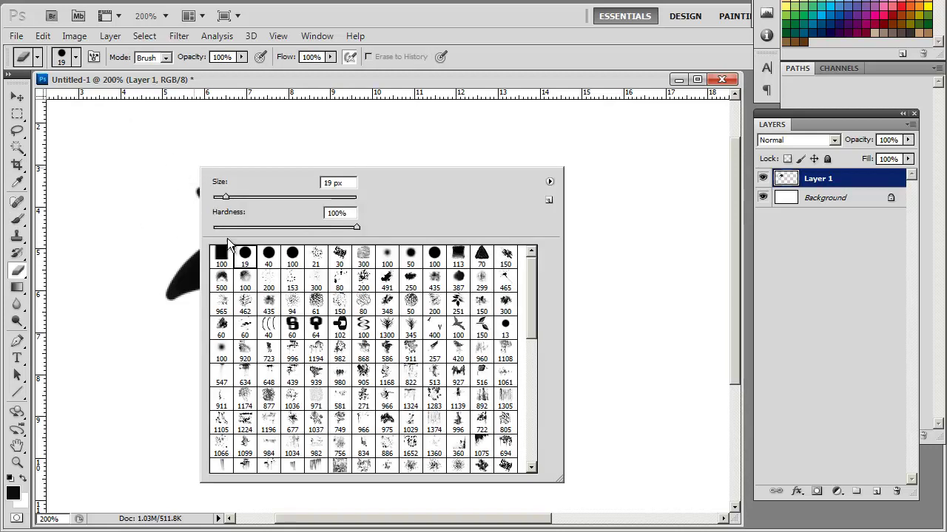
{"action": "key", "text": "Escape"}
{"action": "key", "text": "bracketleft"}
{"action": "left_click_drag", "start_coordinate": [175, 301], "coordinate": [186, 301]}
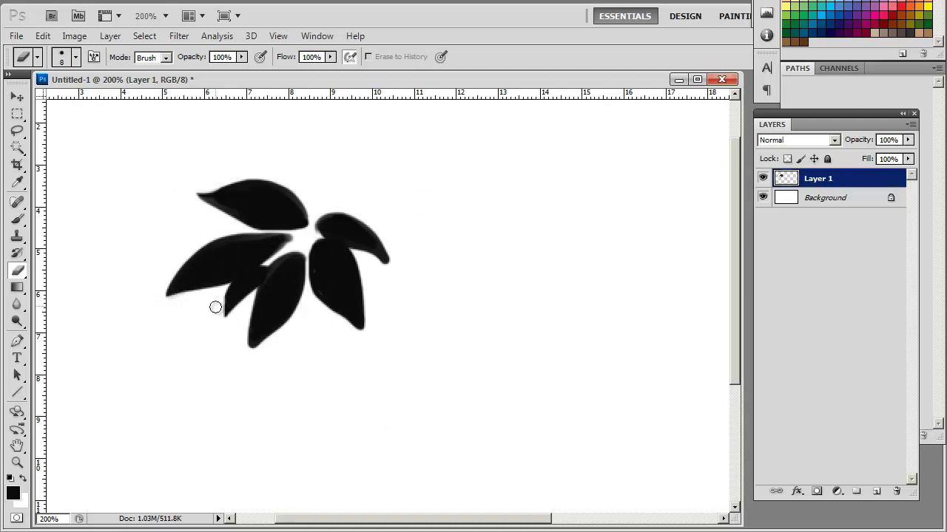
{"action": "left_click_drag", "start_coordinate": [265, 349], "coordinate": [244, 364]}
{"action": "mouse_move", "coordinate": [324, 320]}
{"action": "left_mouse_down"}
{"action": "mouse_move", "coordinate": [338, 313]}
{"action": "mouse_move", "coordinate": [353, 325]}
{"action": "left_mouse_up"}
{"action": "left_click_drag", "start_coordinate": [372, 254], "coordinate": [380, 260]}
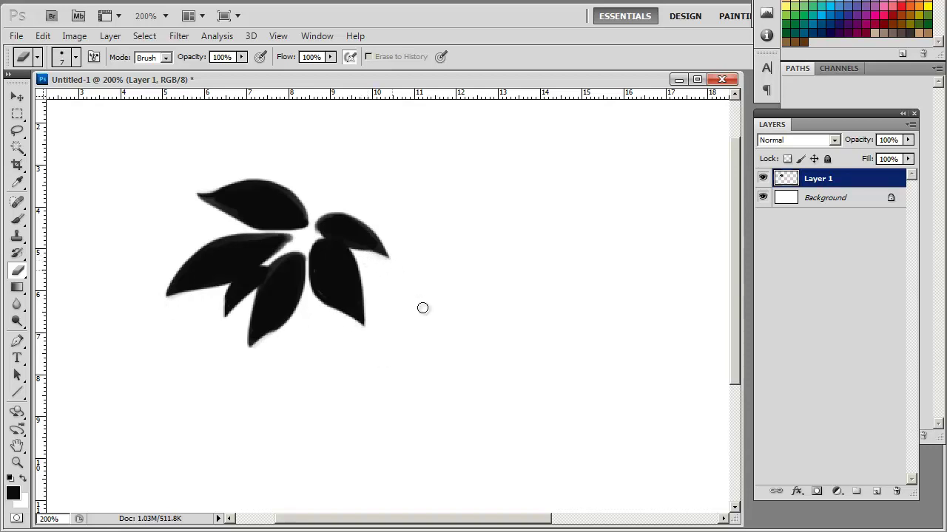
Define a brush named 'leaves' from a rectangular selection of the leaf cluster.
{"action": "left_click", "coordinate": [18, 113]}
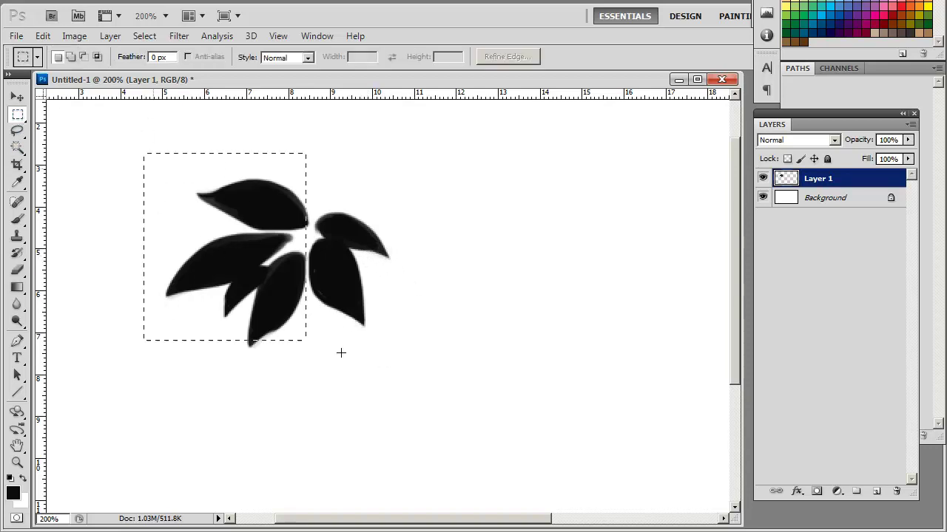
{"action": "left_click_drag", "start_coordinate": [379, 359], "coordinate": [430, 362]}
{"action": "left_click", "coordinate": [43, 36]}
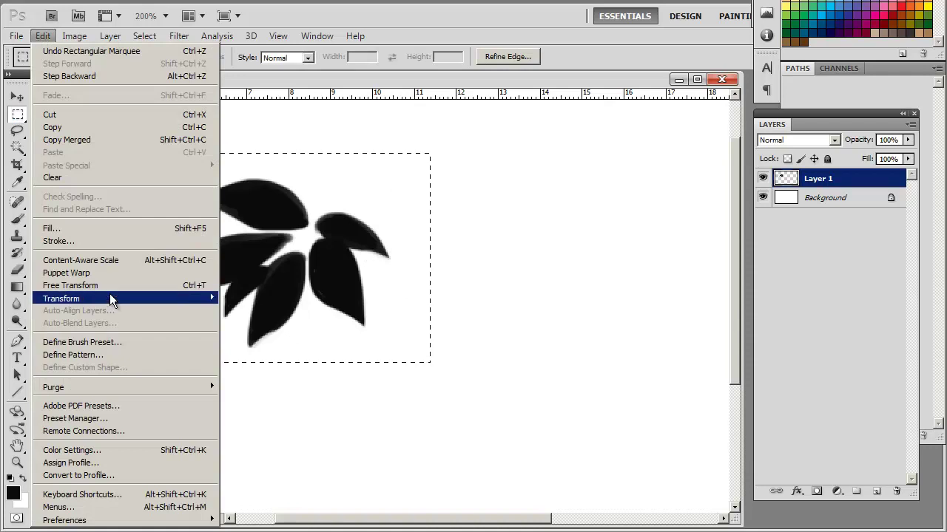
{"action": "left_click", "coordinate": [107, 346]}
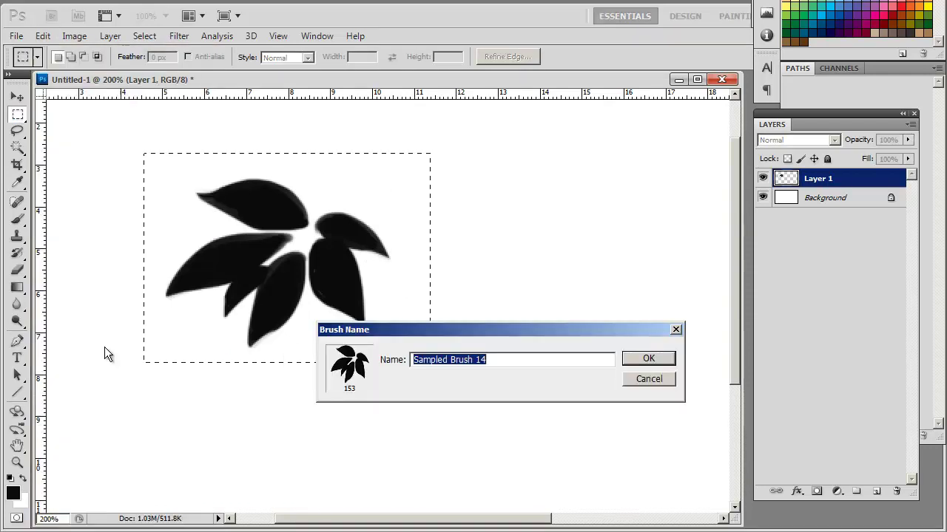
{"action": "type", "text": "leaves"}
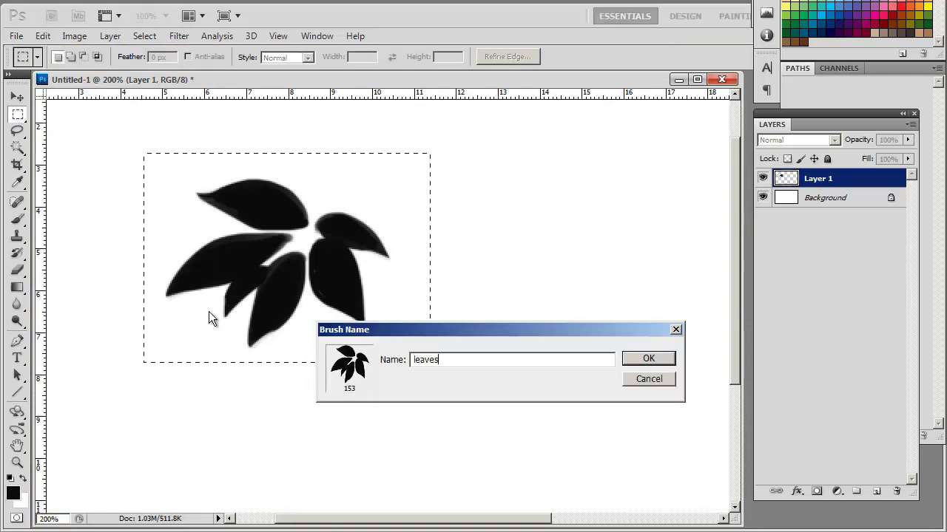
{"action": "key", "text": "Return"}
{"action": "key", "text": "ctrl+d"}
Clear Layer 1 and choose the 153 px leaf brush preset.
{"action": "left_click", "coordinate": [23, 222]}
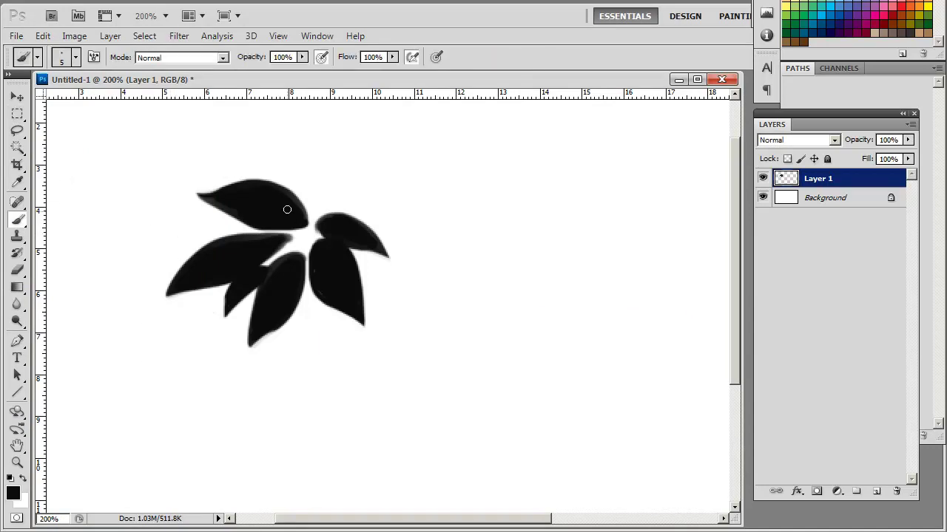
{"action": "key", "text": "Delete"}
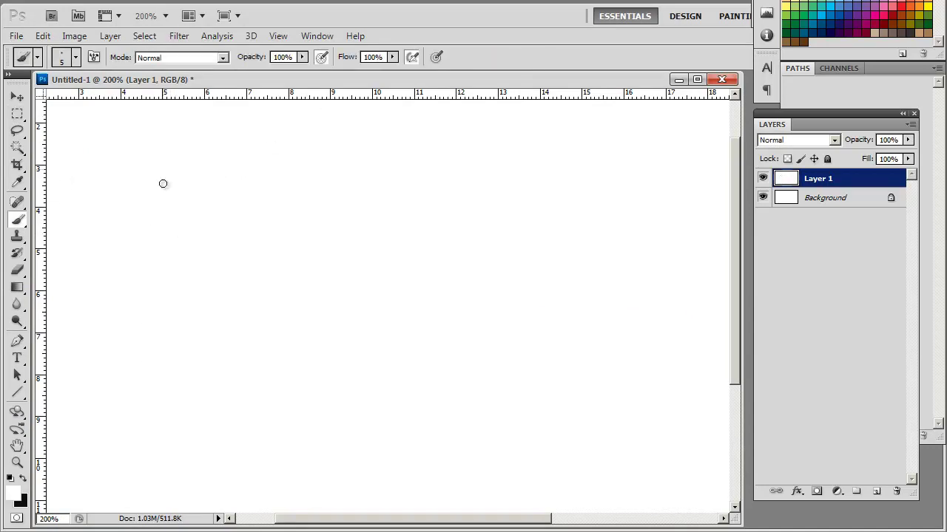
{"action": "key", "text": "x"}
{"action": "right_click", "coordinate": [194, 178]}
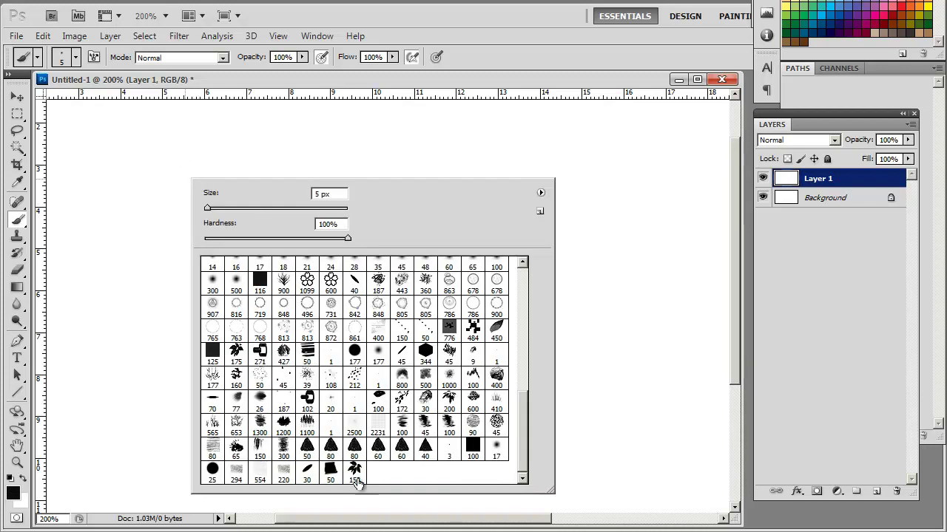
{"action": "left_click", "coordinate": [355, 477]}
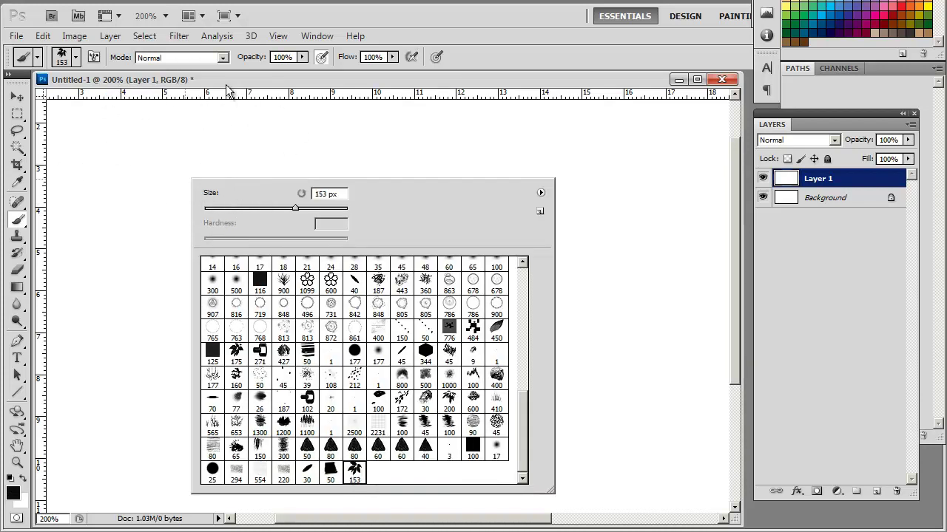
Set the foreground colour to dark olive green and paint a leaf stroke across the top.
{"action": "left_click", "coordinate": [227, 82]}
{"action": "left_click", "coordinate": [12, 492]}
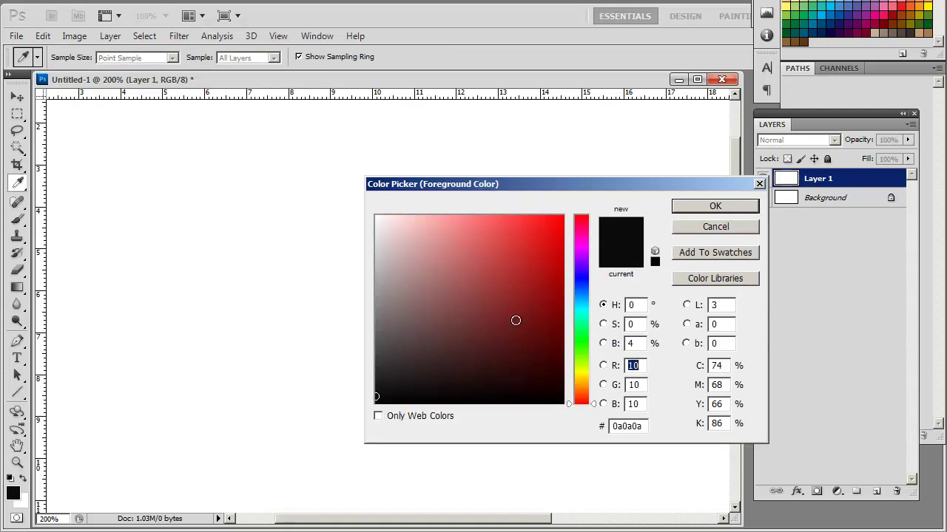
{"action": "left_click_drag", "start_coordinate": [589, 355], "coordinate": [589, 361]}
{"action": "left_click", "coordinate": [539, 319]}
{"action": "left_click", "coordinate": [517, 331]}
{"action": "key", "text": "Return"}
{"action": "mouse_move", "coordinate": [148, 192]}
{"action": "left_mouse_down"}
{"action": "mouse_move", "coordinate": [399, 191]}
{"action": "mouse_move", "coordinate": [209, 207]}
{"action": "mouse_move", "coordinate": [196, 267]}
{"action": "mouse_move", "coordinate": [176, 190]}
{"action": "mouse_move", "coordinate": [121, 168]}
{"action": "mouse_move", "coordinate": [255, 182]}
{"action": "left_mouse_up"}
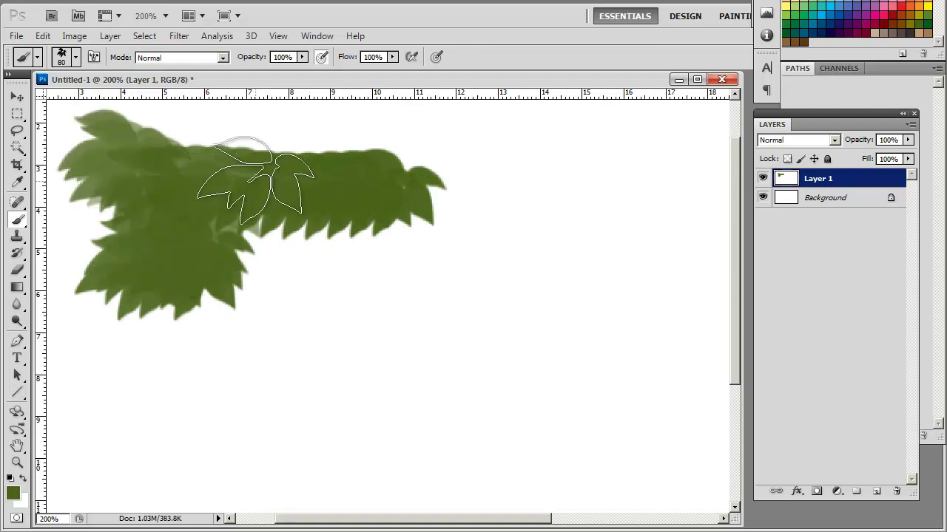
Show the Brush panel beside the canvas at its Brush Tip Shape settings.
{"action": "left_click", "coordinate": [93, 57]}
{"action": "left_click_drag", "start_coordinate": [716, 131], "coordinate": [664, 118]}
{"action": "left_click", "coordinate": [650, 167]}
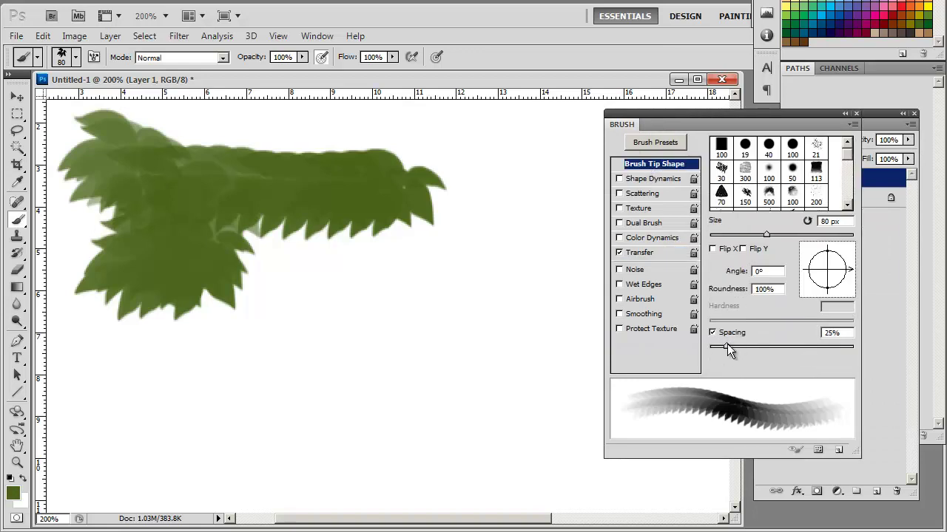
Set leaf brush spacing to 55% and enable Shape Dynamics with 50% minimum diameter.
{"action": "left_click_drag", "start_coordinate": [727, 343], "coordinate": [749, 347]}
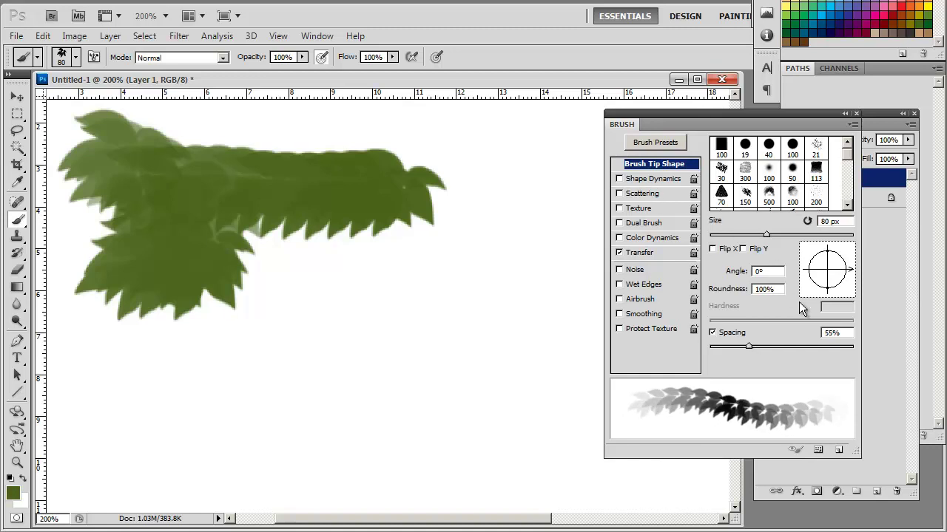
{"action": "left_click", "coordinate": [621, 178]}
{"action": "left_click", "coordinate": [652, 180]}
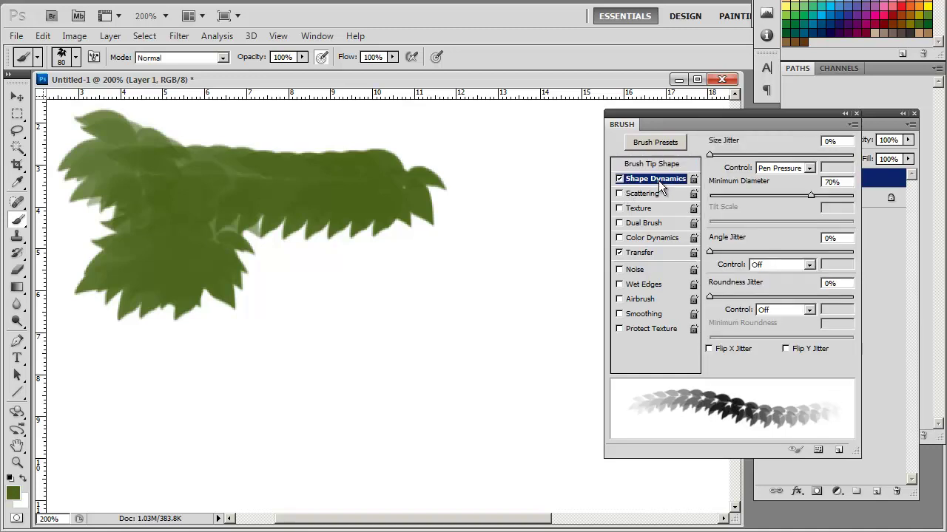
{"action": "left_click_drag", "start_coordinate": [812, 197], "coordinate": [704, 201]}
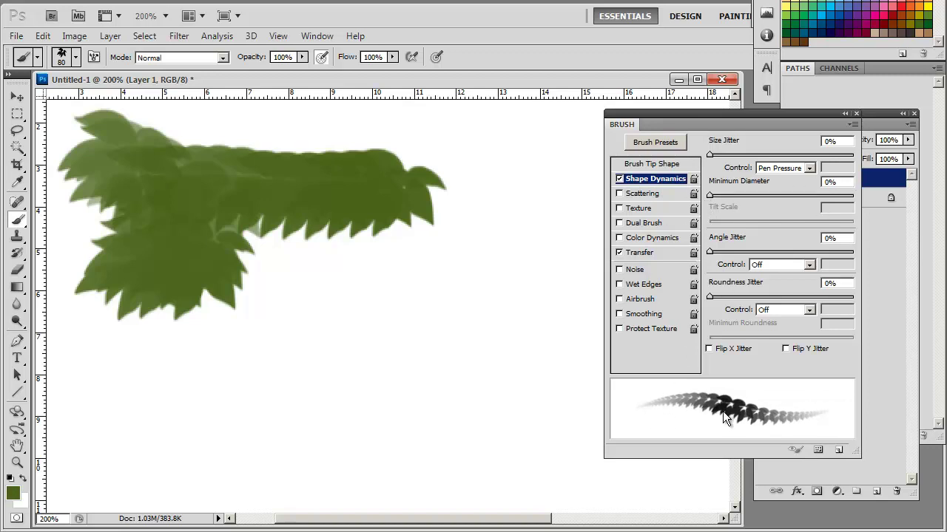
{"action": "mouse_move", "coordinate": [771, 195]}
{"action": "left_mouse_down"}
{"action": "mouse_move", "coordinate": [808, 192]}
{"action": "mouse_move", "coordinate": [775, 189]}
{"action": "mouse_move", "coordinate": [781, 196]}
{"action": "left_mouse_up"}
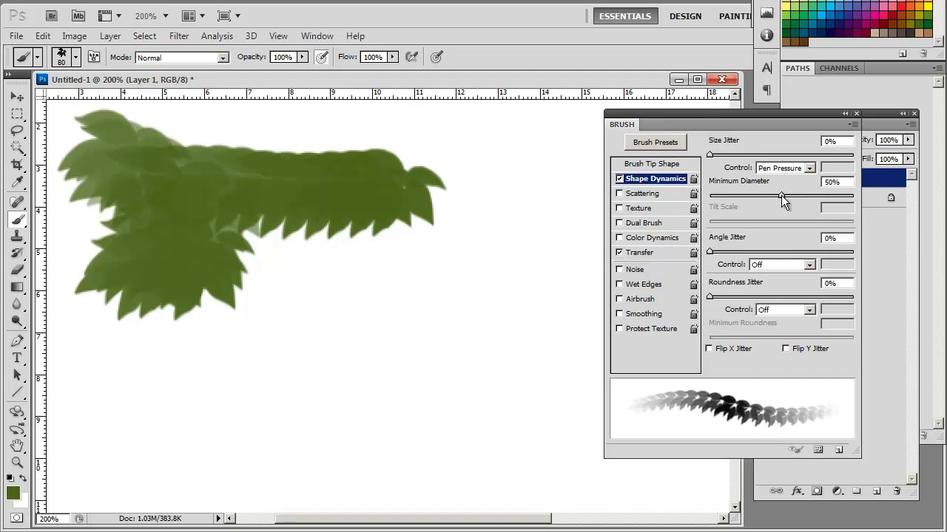
Enable Scattering on the leaf brush with Scatter 113% and Count 3.
{"action": "left_click", "coordinate": [650, 195]}
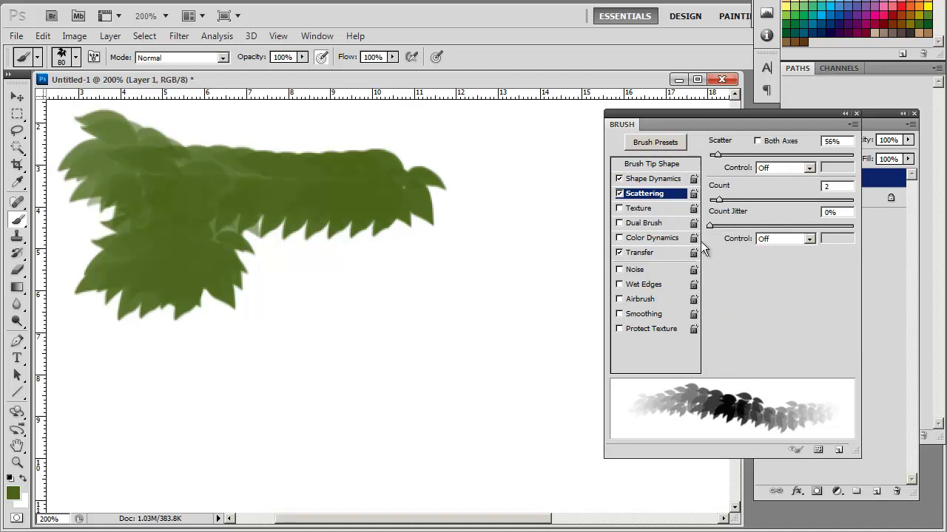
{"action": "left_click_drag", "start_coordinate": [720, 159], "coordinate": [727, 157]}
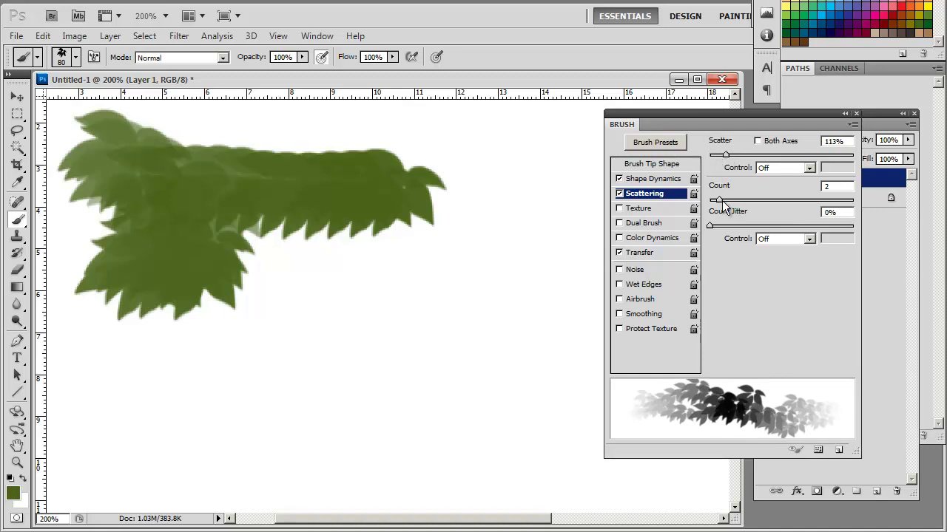
{"action": "mouse_move", "coordinate": [721, 201]}
{"action": "left_mouse_down"}
{"action": "mouse_move", "coordinate": [821, 214]}
{"action": "mouse_move", "coordinate": [729, 215]}
{"action": "left_mouse_up"}
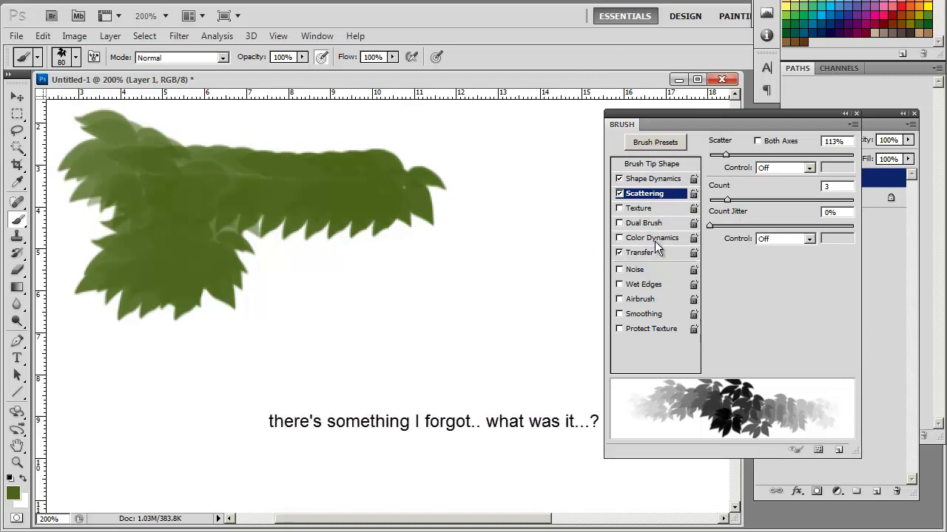
Set Angle Jitter to about 8% and paint a large leaf cluster below the first stroke.
{"action": "left_click", "coordinate": [655, 179]}
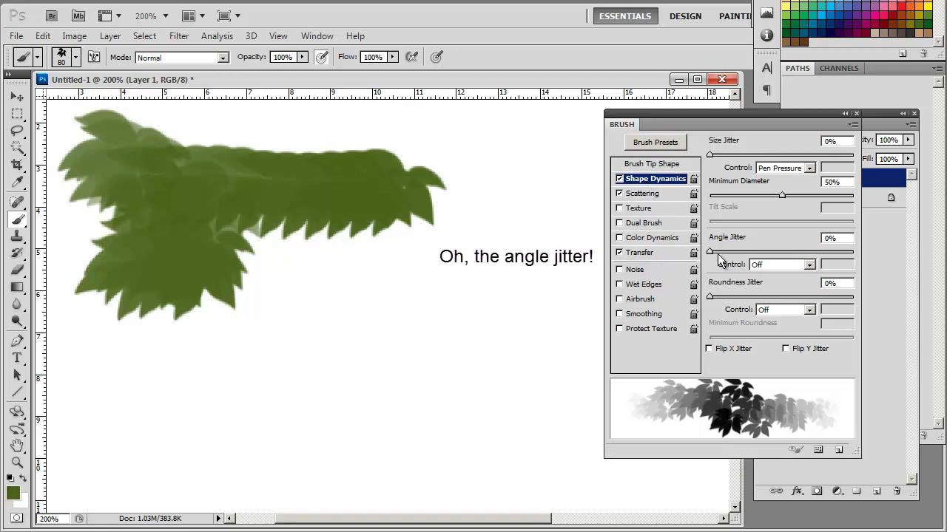
{"action": "left_click_drag", "start_coordinate": [712, 255], "coordinate": [721, 265]}
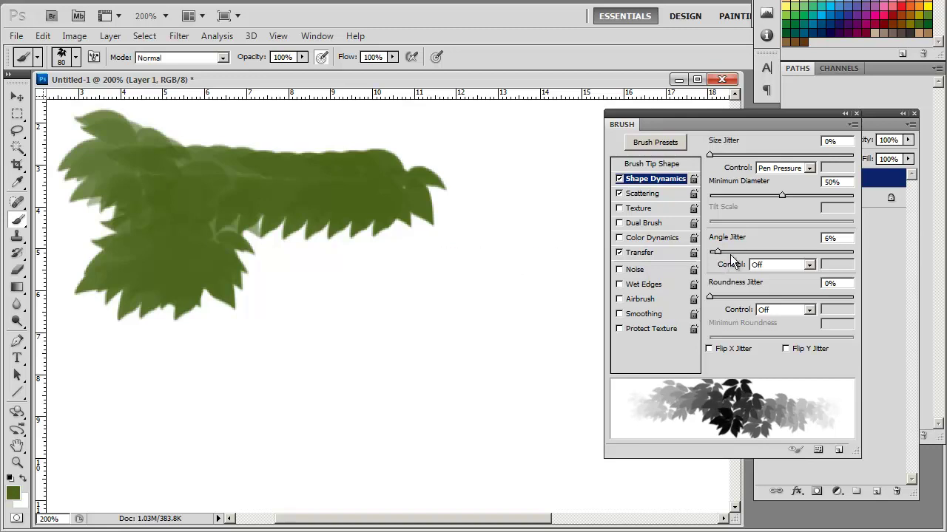
{"action": "mouse_move", "coordinate": [722, 267]}
{"action": "left_mouse_down"}
{"action": "mouse_move", "coordinate": [809, 265]}
{"action": "mouse_move", "coordinate": [716, 265]}
{"action": "mouse_move", "coordinate": [715, 275]}
{"action": "mouse_move", "coordinate": [722, 251]}
{"action": "left_mouse_up"}
{"action": "mouse_move", "coordinate": [399, 303]}
{"action": "left_mouse_down"}
{"action": "mouse_move", "coordinate": [415, 355]}
{"action": "mouse_move", "coordinate": [481, 317]}
{"action": "mouse_move", "coordinate": [514, 390]}
{"action": "mouse_move", "coordinate": [369, 380]}
{"action": "mouse_move", "coordinate": [475, 444]}
{"action": "mouse_move", "coordinate": [559, 383]}
{"action": "mouse_move", "coordinate": [264, 408]}
{"action": "left_mouse_up"}
{"action": "left_click", "coordinate": [13, 494]}
Paint dark-green leaves over the lower cluster.
{"action": "left_click", "coordinate": [534, 361]}
{"action": "key", "text": "Return"}
{"action": "mouse_move", "coordinate": [473, 358]}
{"action": "left_mouse_down"}
{"action": "mouse_move", "coordinate": [471, 430]}
{"action": "mouse_move", "coordinate": [414, 374]}
{"action": "mouse_move", "coordinate": [371, 384]}
{"action": "mouse_move", "coordinate": [376, 443]}
{"action": "left_mouse_up"}
Enlarge the brush to 60 px and paint light-green leaves over the bush.
{"action": "key", "text": "bracketright"}
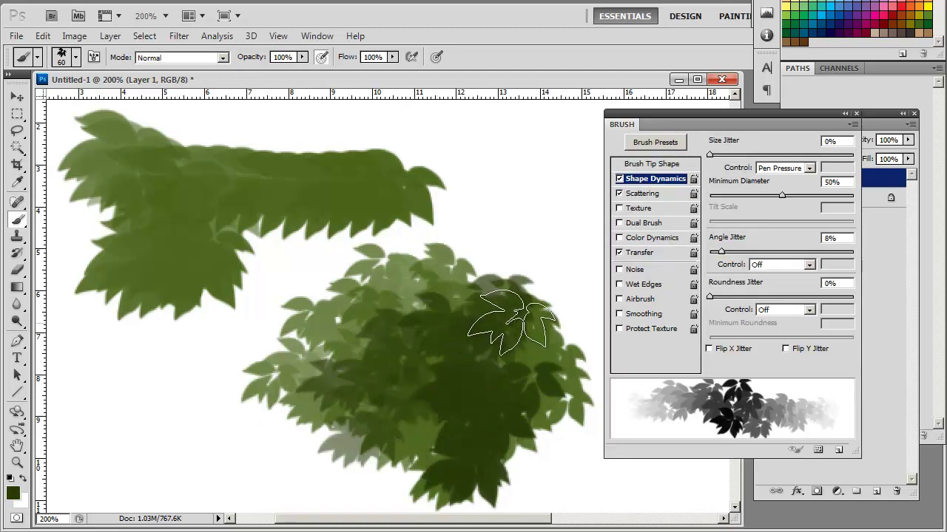
{"action": "left_click", "coordinate": [13, 493]}
{"action": "left_click_drag", "start_coordinate": [508, 284], "coordinate": [501, 268]}
{"action": "key", "text": "Return"}
{"action": "mouse_move", "coordinate": [387, 313]}
{"action": "left_mouse_down"}
{"action": "mouse_move", "coordinate": [435, 337]}
{"action": "mouse_move", "coordinate": [440, 309]}
{"action": "mouse_move", "coordinate": [447, 357]}
{"action": "left_mouse_up"}
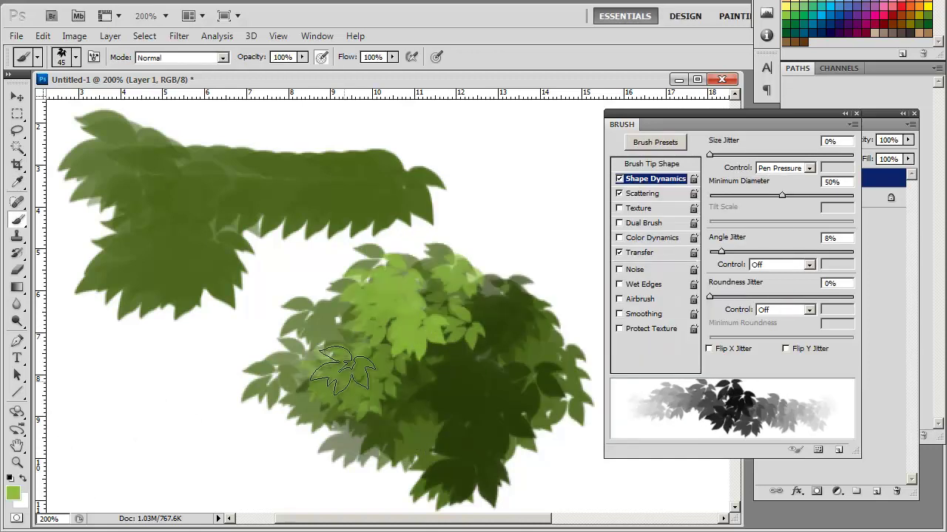
Pick a yellow-green, resample an olive from the bush, and paint a scattered stroke at its upper right.
{"action": "left_click", "coordinate": [13, 493]}
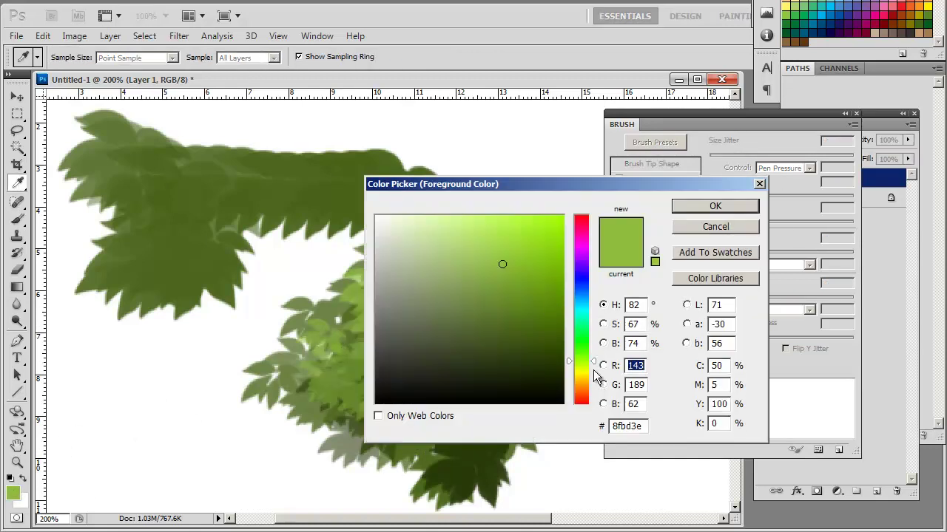
{"action": "left_click_drag", "start_coordinate": [594, 368], "coordinate": [595, 375]}
{"action": "left_click", "coordinate": [486, 253]}
{"action": "key", "text": "Return"}
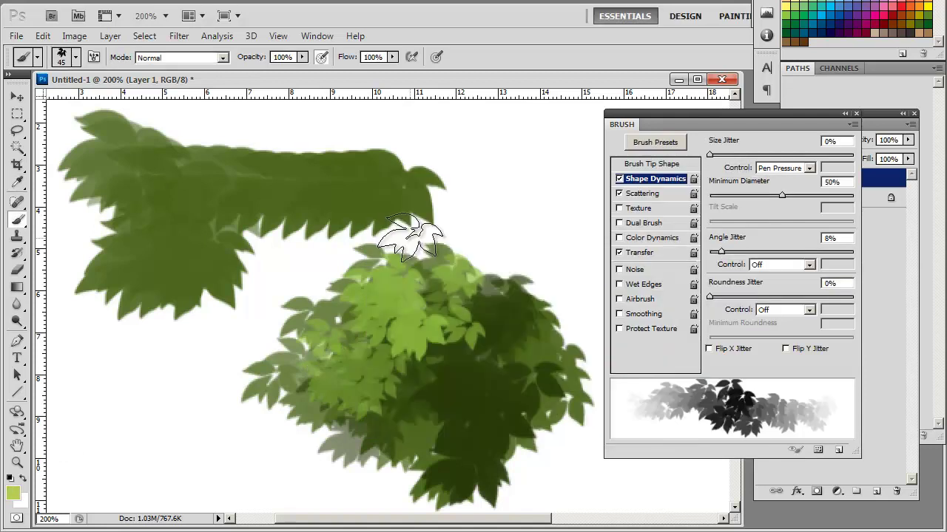
{"action": "key", "text": "ctrl+minus"}
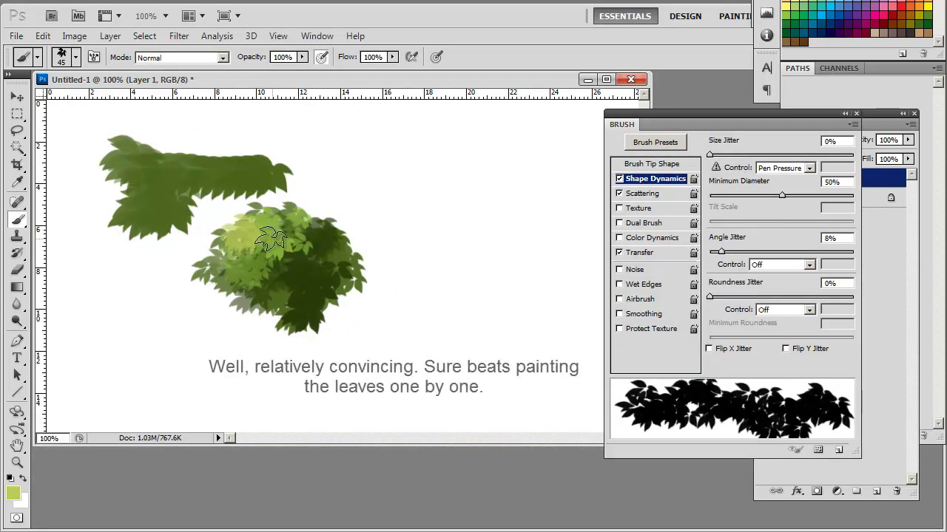
{"action": "left_click", "coordinate": [290, 264], "text": "alt"}
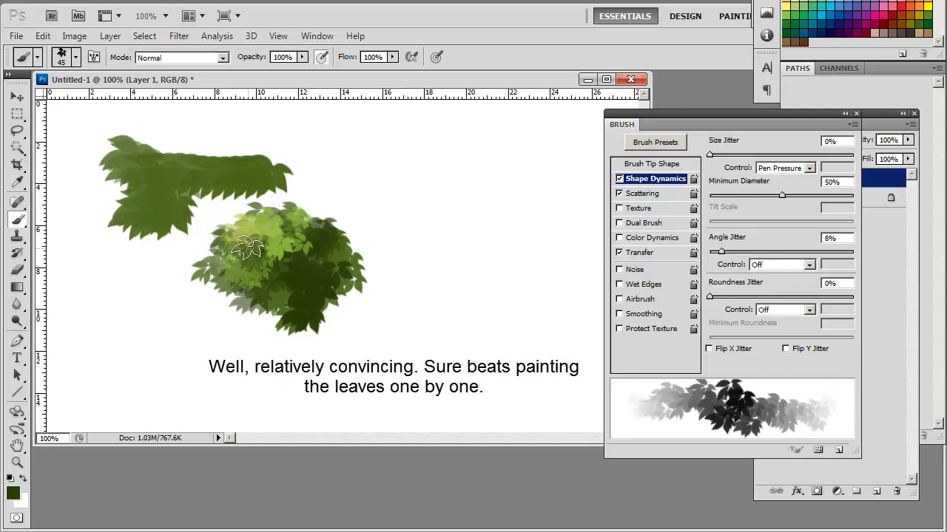
{"action": "left_click", "coordinate": [284, 244], "text": "alt"}
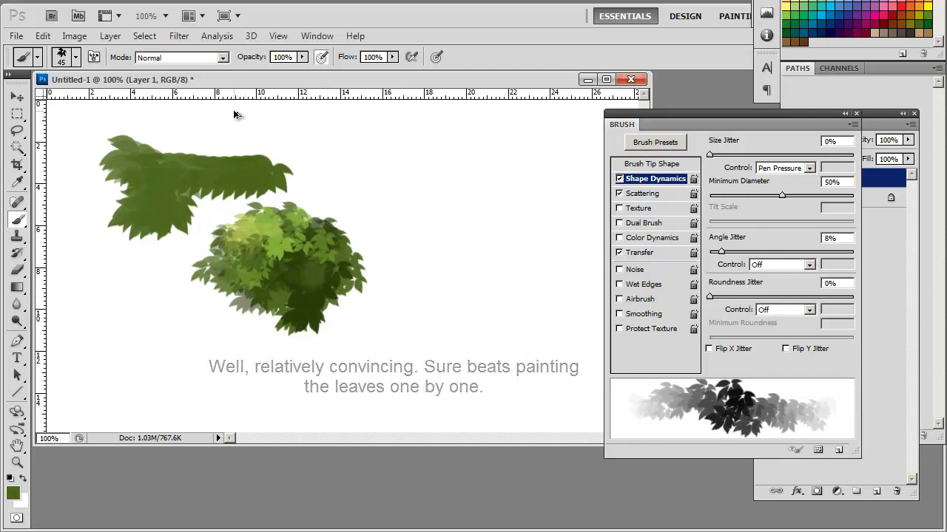
{"action": "key", "text": "ctrl+plus"}
{"action": "key", "text": "ctrl+plus"}
{"action": "left_click_drag", "start_coordinate": [428, 256], "coordinate": [503, 291]}
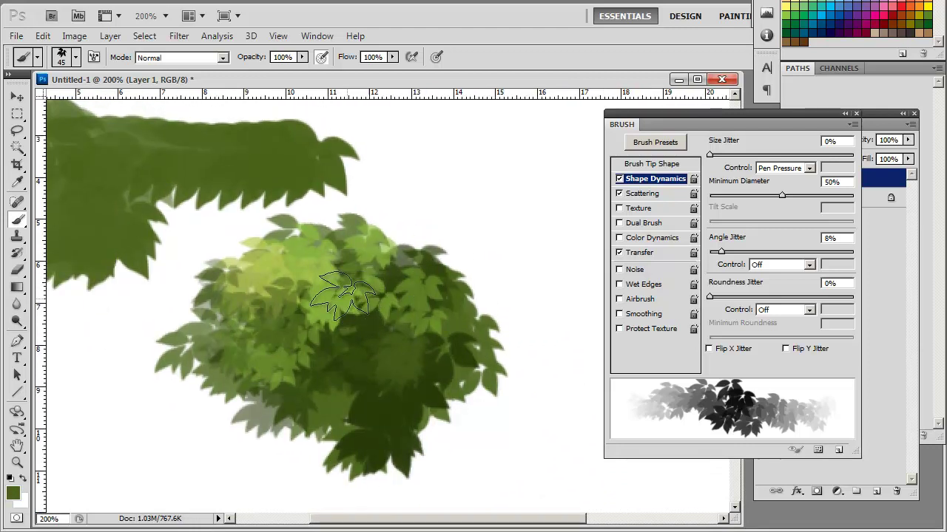
{"action": "left_click_drag", "start_coordinate": [392, 196], "coordinate": [578, 236]}
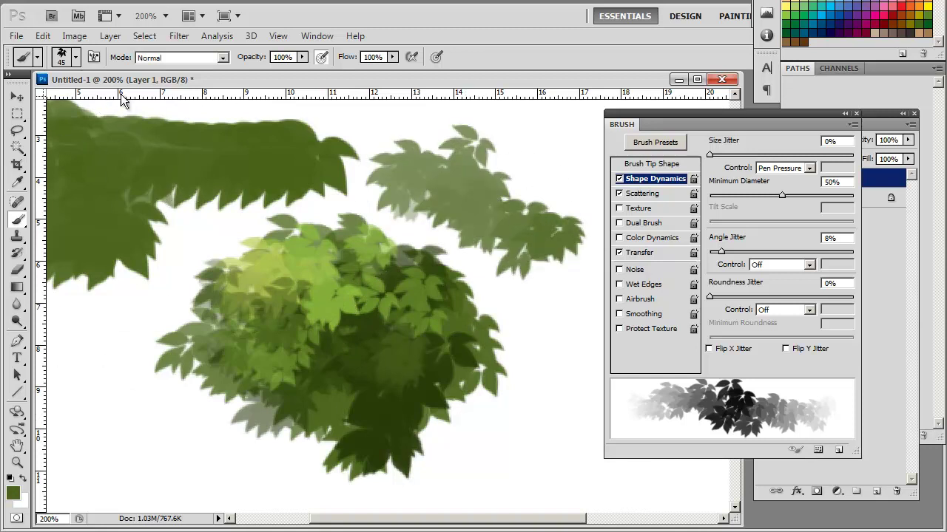
Save the current leaf brush as a new brush preset named 'leaves 2'.
{"action": "left_click", "coordinate": [72, 58]}
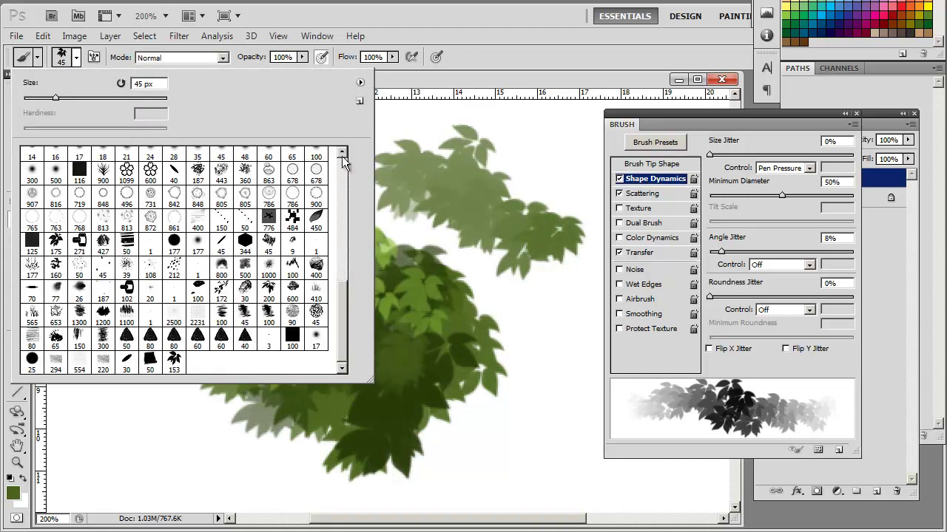
{"action": "left_click", "coordinate": [360, 83]}
{"action": "left_click", "coordinate": [397, 96]}
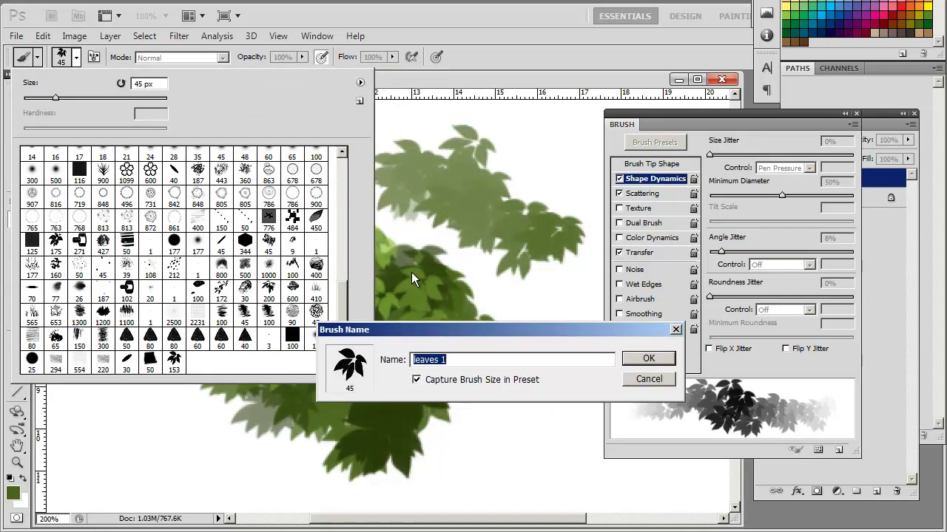
{"action": "key", "text": "Right"}
{"action": "key", "text": "BackSpace"}
{"action": "type", "text": "2"}
{"action": "key", "text": "Return"}
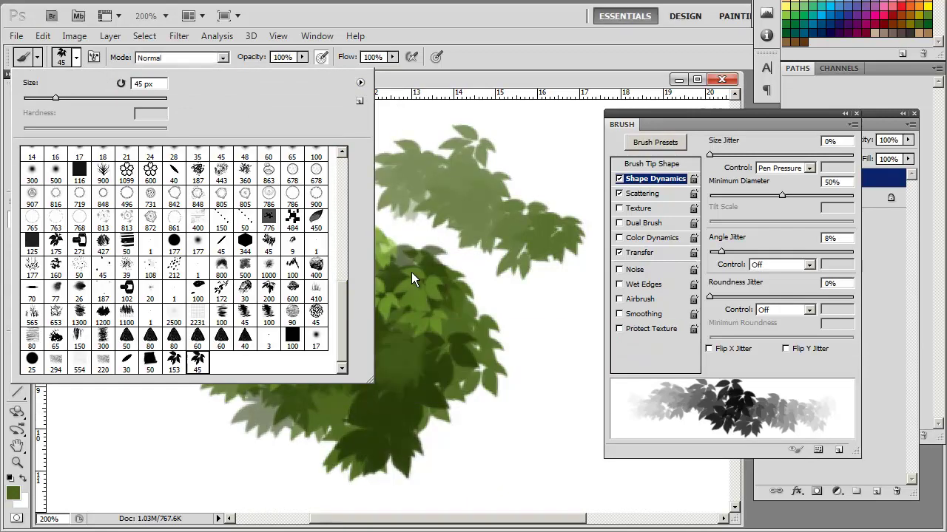
Delete the old 153 leaf brush from the presets in the Preset Manager.
{"action": "left_click", "coordinate": [175, 363]}
{"action": "right_click", "coordinate": [306, 231]}
{"action": "left_click", "coordinate": [652, 244]}
{"action": "left_click", "coordinate": [698, 386]}
{"action": "left_click_drag", "start_coordinate": [482, 373], "coordinate": [485, 506]}
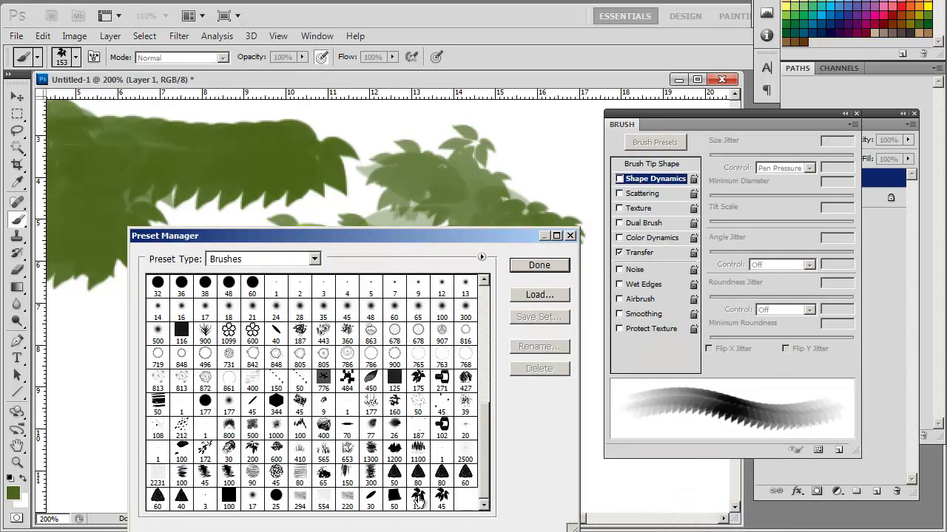
{"action": "left_click", "coordinate": [417, 499]}
{"action": "left_click", "coordinate": [539, 369]}
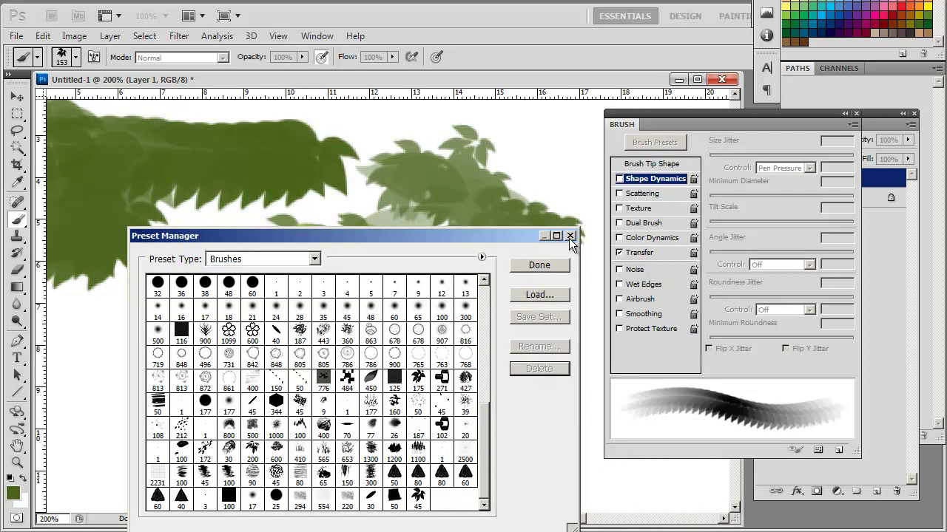
{"action": "left_click", "coordinate": [570, 236]}
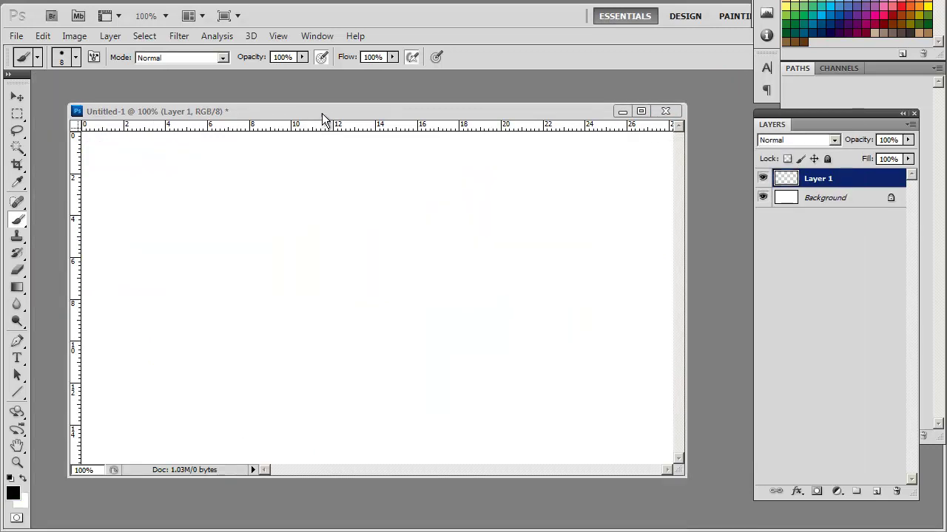
At brush size 10, paint a thick black rectangular chain link with a short bar extending right.
{"action": "left_click_drag", "start_coordinate": [321, 113], "coordinate": [332, 119]}
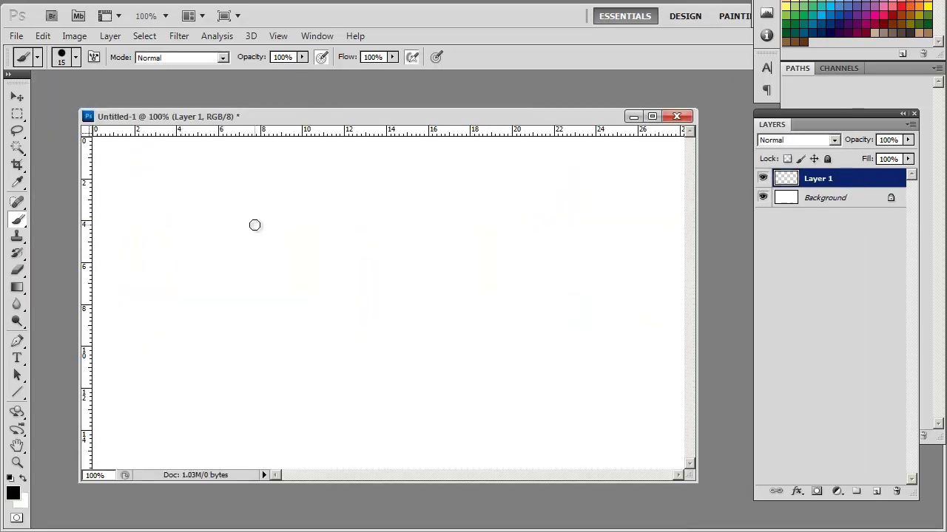
{"action": "key", "text": "bracketleft"}
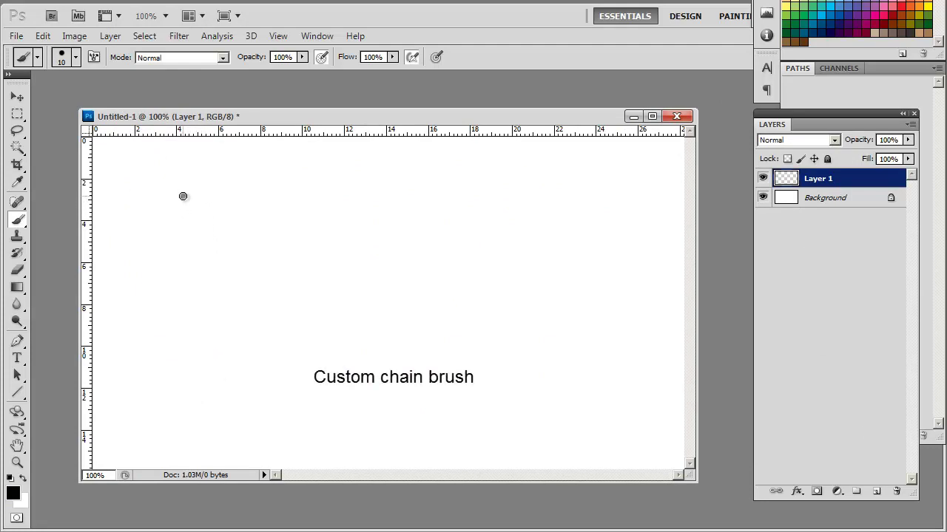
{"action": "left_click_drag", "start_coordinate": [182, 214], "coordinate": [184, 226]}
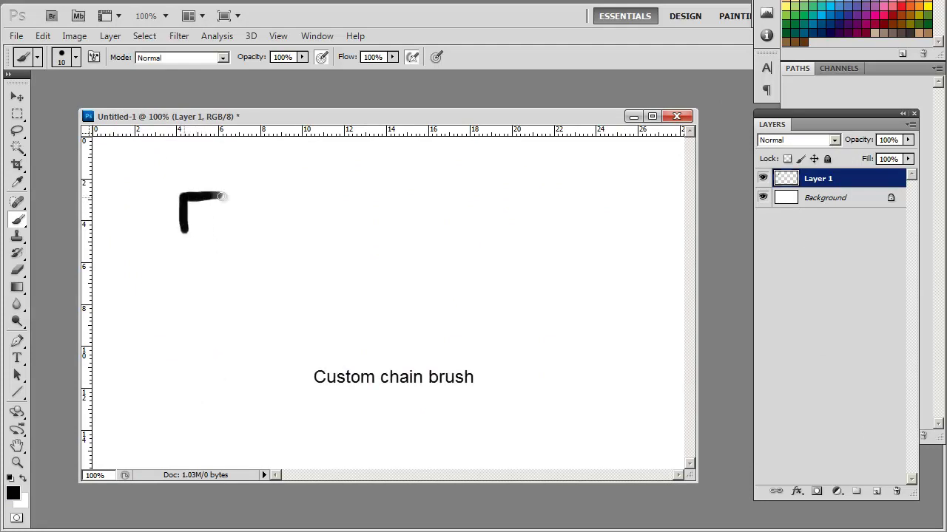
{"action": "left_click_drag", "start_coordinate": [244, 197], "coordinate": [254, 235]}
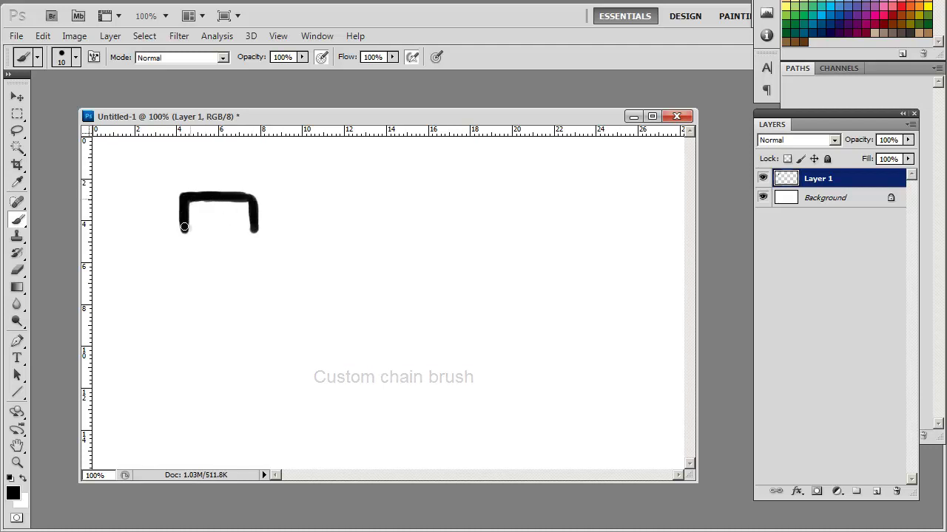
{"action": "left_click_drag", "start_coordinate": [183, 233], "coordinate": [253, 233]}
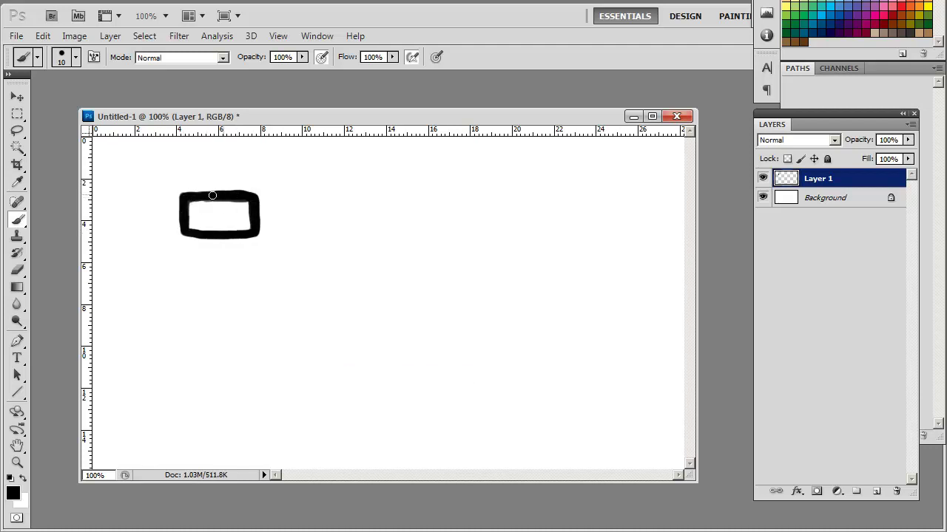
{"action": "mouse_move", "coordinate": [184, 216]}
{"action": "left_mouse_down"}
{"action": "mouse_move", "coordinate": [211, 235]}
{"action": "mouse_move", "coordinate": [253, 235]}
{"action": "left_mouse_up"}
{"action": "left_click_drag", "start_coordinate": [268, 212], "coordinate": [301, 210]}
{"action": "mouse_move", "coordinate": [245, 217]}
{"action": "left_mouse_down"}
{"action": "mouse_move", "coordinate": [293, 216]}
{"action": "mouse_move", "coordinate": [277, 213]}
{"action": "left_mouse_up"}
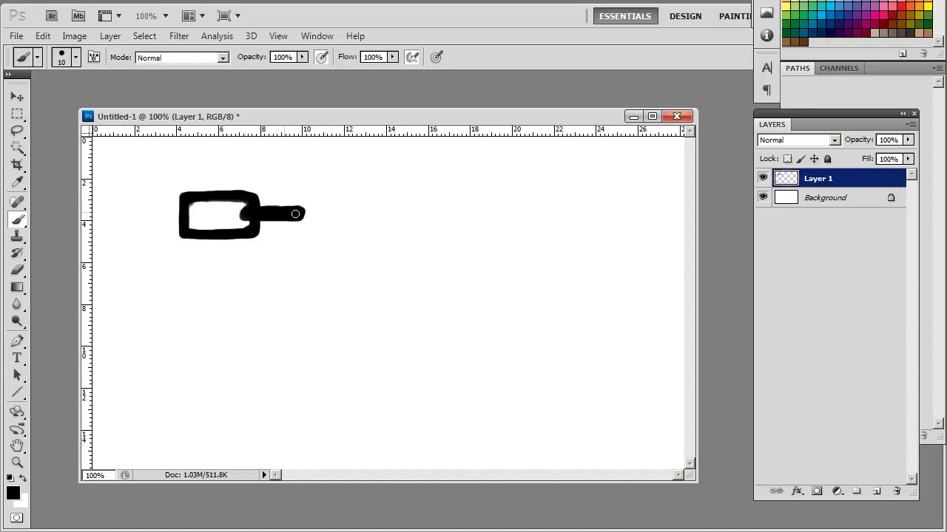
Define the marquee-selected link as a new brush preset named 'chain'.
{"action": "left_click", "coordinate": [17, 114]}
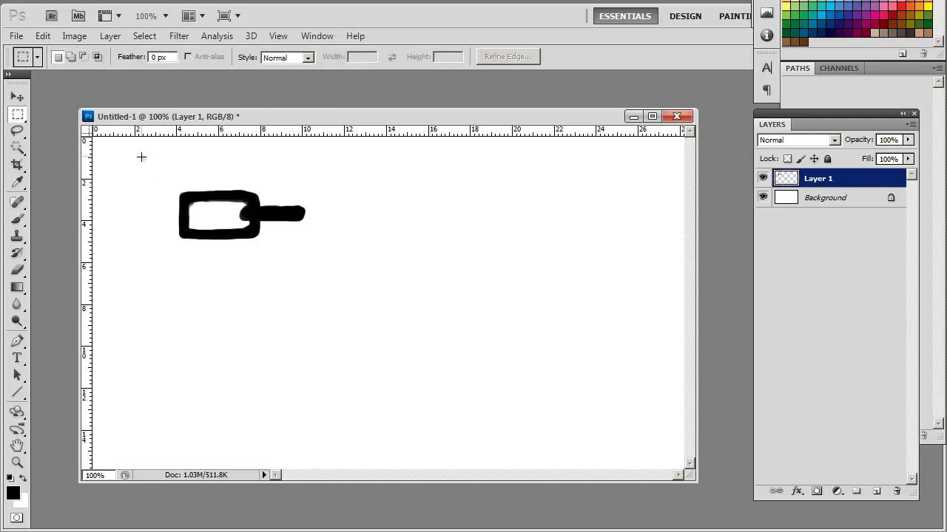
{"action": "left_click", "coordinate": [43, 36]}
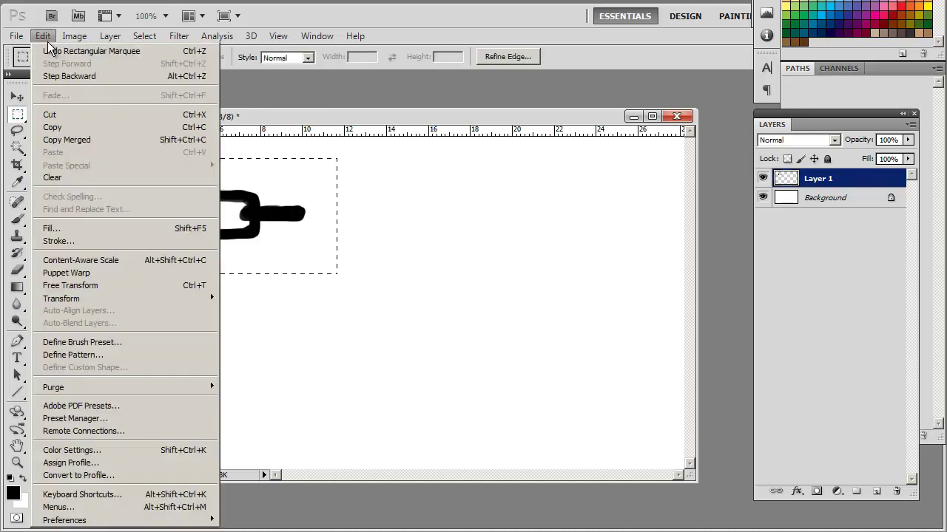
{"action": "left_click", "coordinate": [112, 345]}
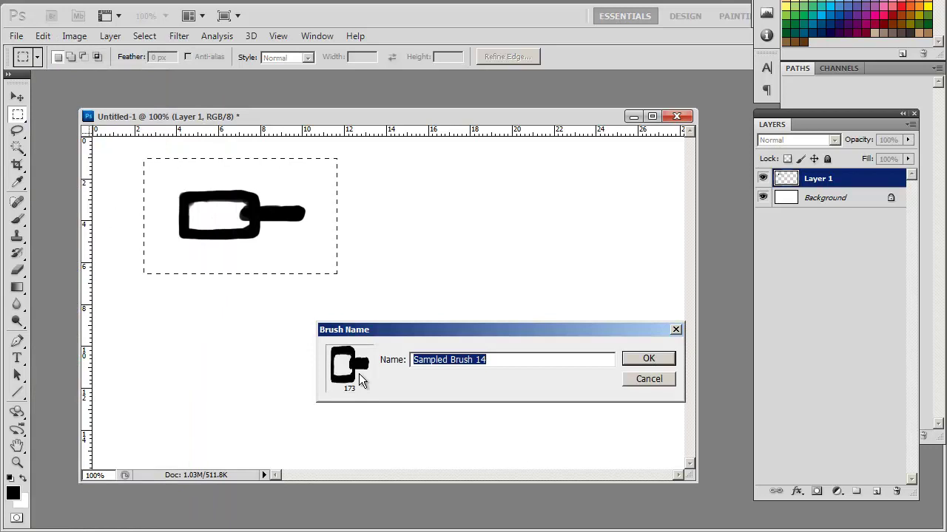
{"action": "type", "text": "chain"}
{"action": "key", "text": "Return"}
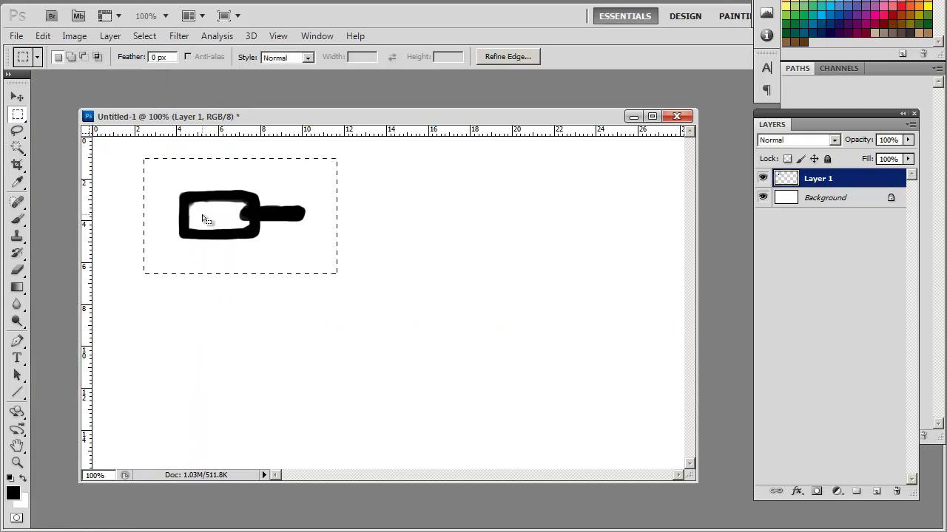
Select the chain brush at 90 px and paint a test stroke across the canvas top.
{"action": "key", "text": "b"}
{"action": "right_click", "coordinate": [241, 254]}
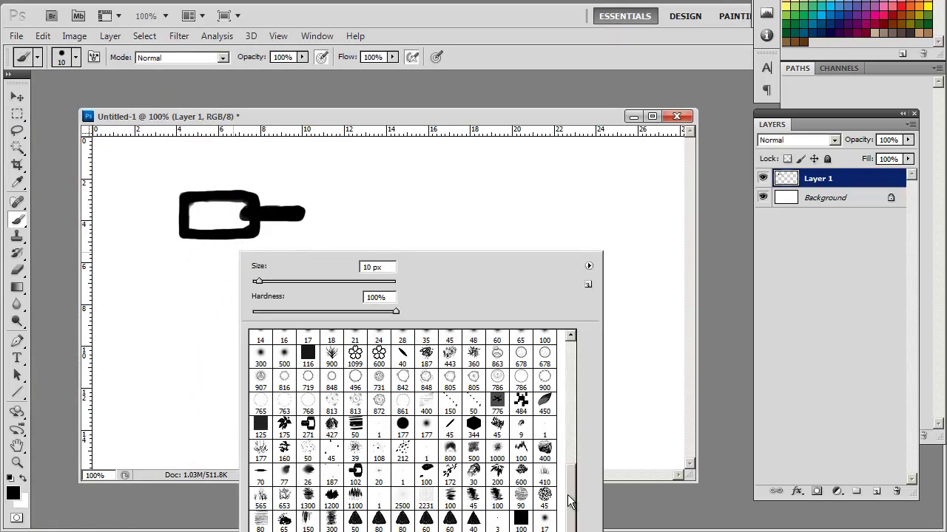
{"action": "left_click", "coordinate": [261, 424]}
{"action": "left_click", "coordinate": [272, 125]}
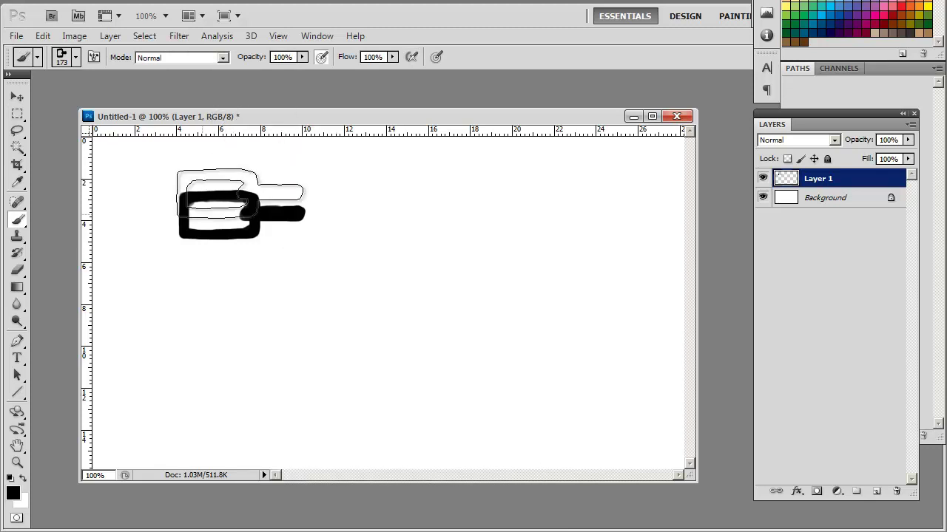
{"action": "key", "text": "bracketleft"}
{"action": "key", "text": "bracketleft"}
{"action": "left_click_drag", "start_coordinate": [151, 160], "coordinate": [337, 160]}
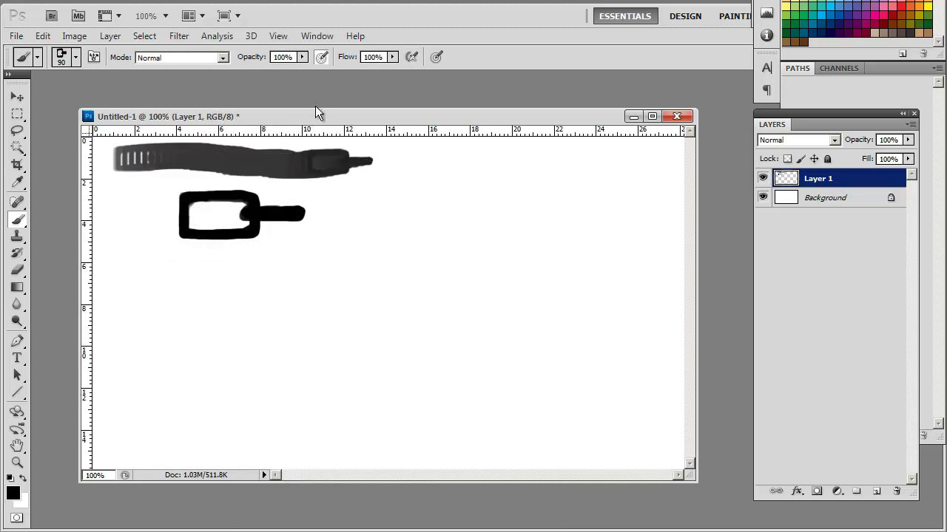
Bring up the Brush panel's Brush Tip Shape settings.
{"action": "left_click", "coordinate": [93, 57]}
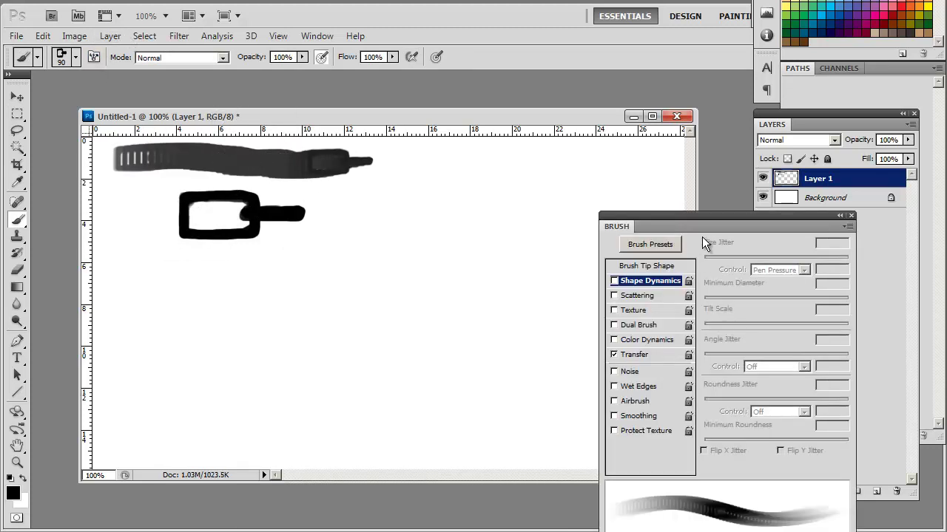
{"action": "left_click", "coordinate": [660, 266]}
{"action": "key", "text": "F5"}
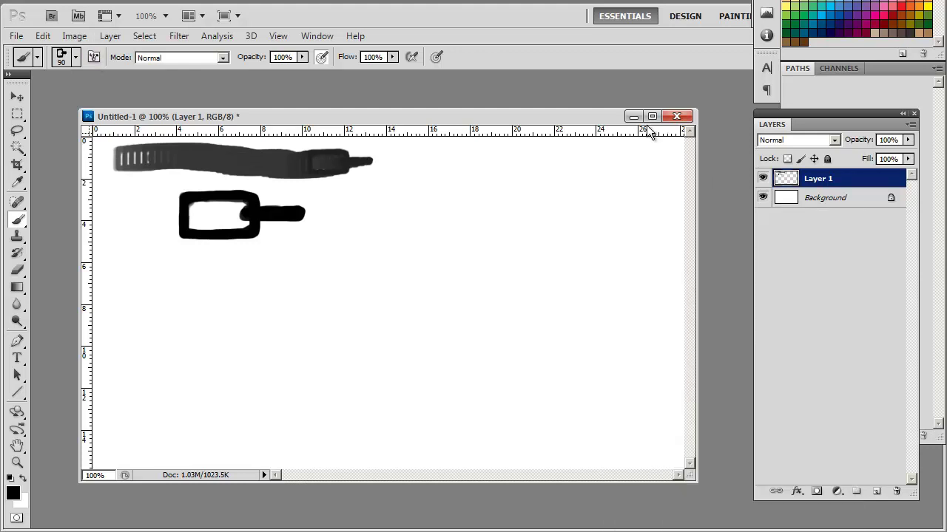
{"action": "key", "text": "F5"}
Set the chain brush spacing to 200% and paint horizontal and diagonal test chains.
{"action": "mouse_move", "coordinate": [653, 353]}
{"action": "left_mouse_down"}
{"action": "mouse_move", "coordinate": [738, 341]}
{"action": "mouse_move", "coordinate": [738, 352]}
{"action": "left_mouse_up"}
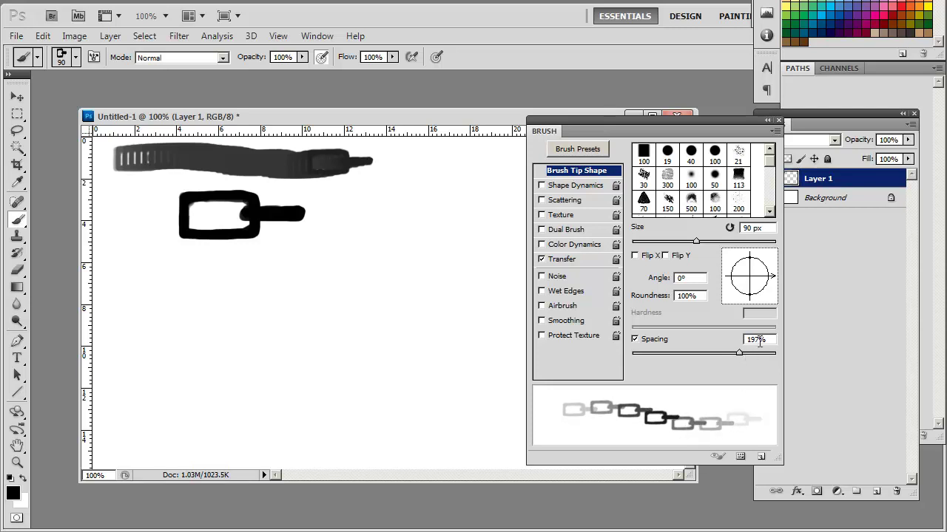
{"action": "type", "text": "200"}
{"action": "key", "text": "Return"}
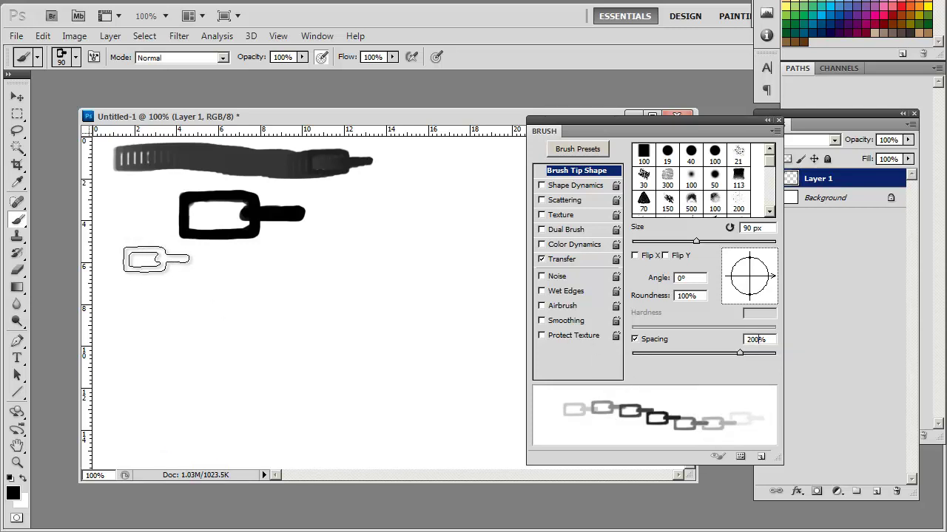
{"action": "left_click_drag", "start_coordinate": [138, 260], "coordinate": [420, 265]}
{"action": "mouse_move", "coordinate": [435, 193]}
{"action": "left_mouse_down"}
{"action": "mouse_move", "coordinate": [348, 344]}
{"action": "mouse_move", "coordinate": [255, 354]}
{"action": "mouse_move", "coordinate": [215, 327]}
{"action": "mouse_move", "coordinate": [229, 301]}
{"action": "left_mouse_up"}
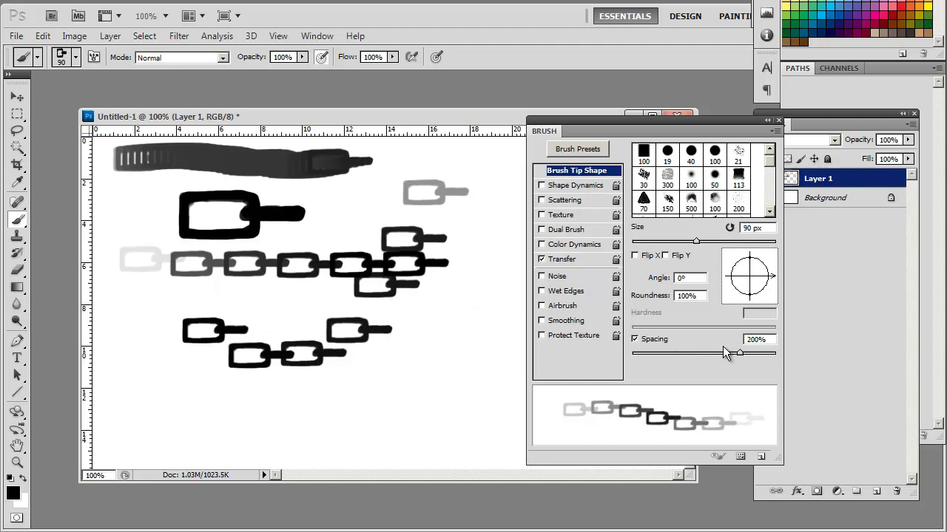
Enable Shape Dynamics with Angle Jitter Control set to Direction, test a curved chain, then clear Layer 1.
{"action": "left_click", "coordinate": [578, 186]}
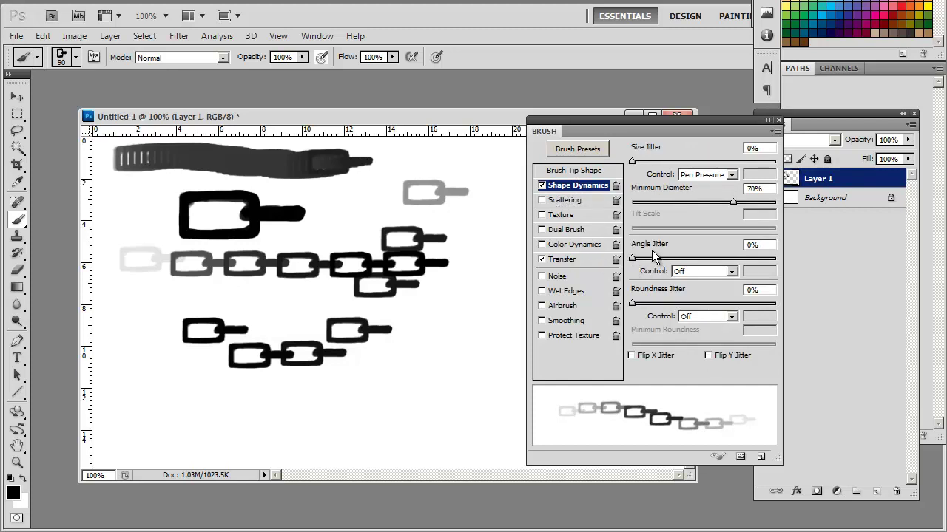
{"action": "left_click", "coordinate": [731, 272]}
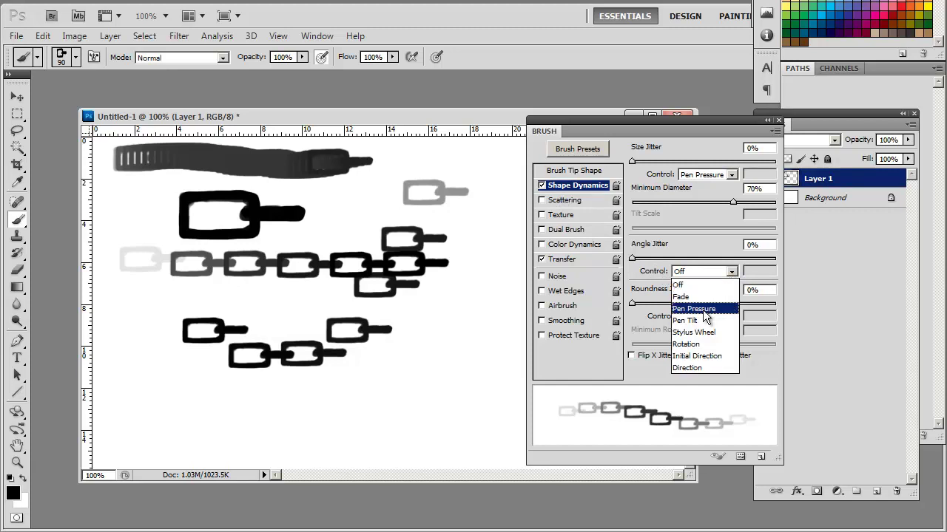
{"action": "left_click", "coordinate": [693, 367]}
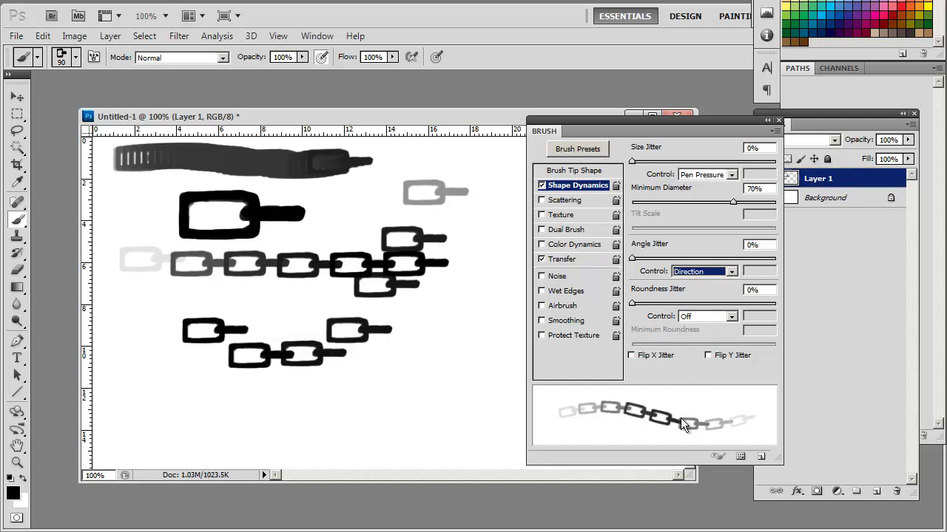
{"action": "mouse_move", "coordinate": [127, 285]}
{"action": "left_mouse_down"}
{"action": "mouse_move", "coordinate": [151, 373]}
{"action": "mouse_move", "coordinate": [435, 354]}
{"action": "mouse_move", "coordinate": [442, 223]}
{"action": "left_mouse_up"}
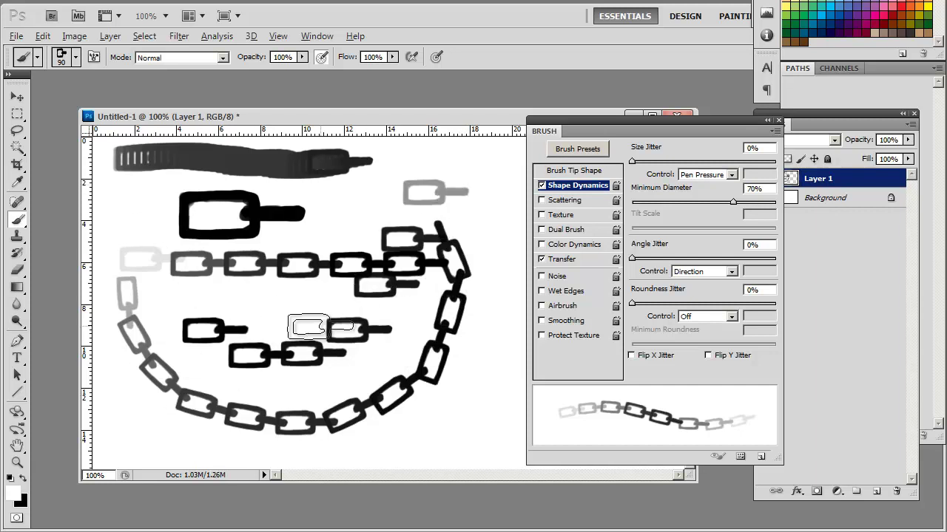
{"action": "key", "text": "Delete"}
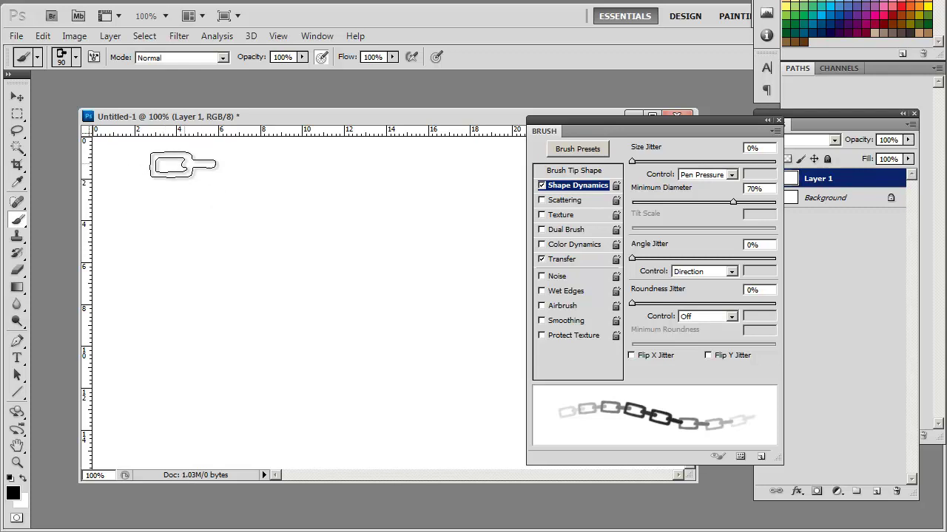
Shrink the chain brush to 50 px, set Minimum Diameter to 24%, and paint fading test chains.
{"action": "mouse_move", "coordinate": [131, 188]}
{"action": "left_mouse_down"}
{"action": "mouse_move", "coordinate": [275, 210]}
{"action": "mouse_move", "coordinate": [451, 157]}
{"action": "mouse_move", "coordinate": [490, 172]}
{"action": "left_mouse_up"}
{"action": "key", "text": "bracketleft"}
{"action": "key", "text": "bracketleft"}
{"action": "key", "text": "bracketleft"}
{"action": "key", "text": "bracketleft"}
{"action": "mouse_move", "coordinate": [494, 217]}
{"action": "left_mouse_down"}
{"action": "mouse_move", "coordinate": [335, 310]}
{"action": "mouse_move", "coordinate": [215, 250]}
{"action": "mouse_move", "coordinate": [148, 266]}
{"action": "left_mouse_up"}
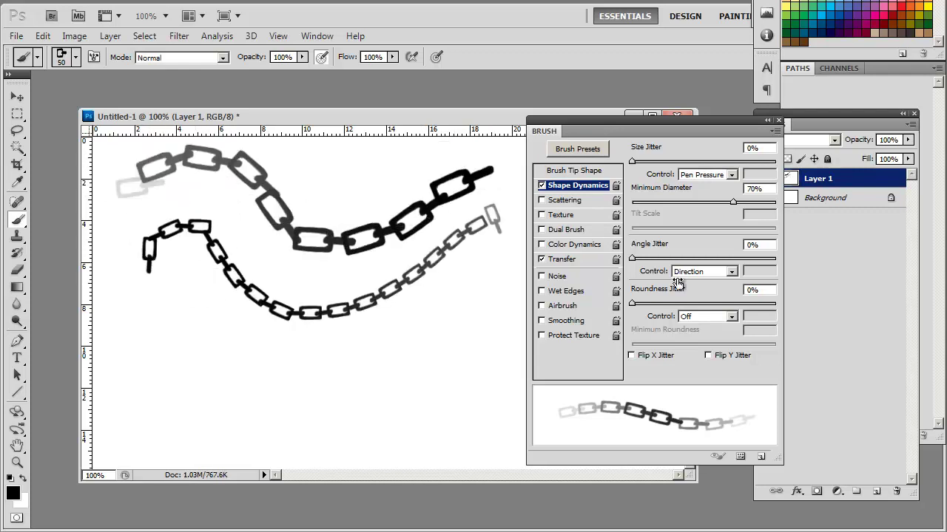
{"action": "left_click_drag", "start_coordinate": [723, 201], "coordinate": [668, 203]}
{"action": "left_click_drag", "start_coordinate": [118, 298], "coordinate": [213, 338]}
{"action": "mouse_move", "coordinate": [249, 374]}
{"action": "left_mouse_down"}
{"action": "mouse_move", "coordinate": [422, 394]}
{"action": "mouse_move", "coordinate": [494, 297]}
{"action": "left_mouse_up"}
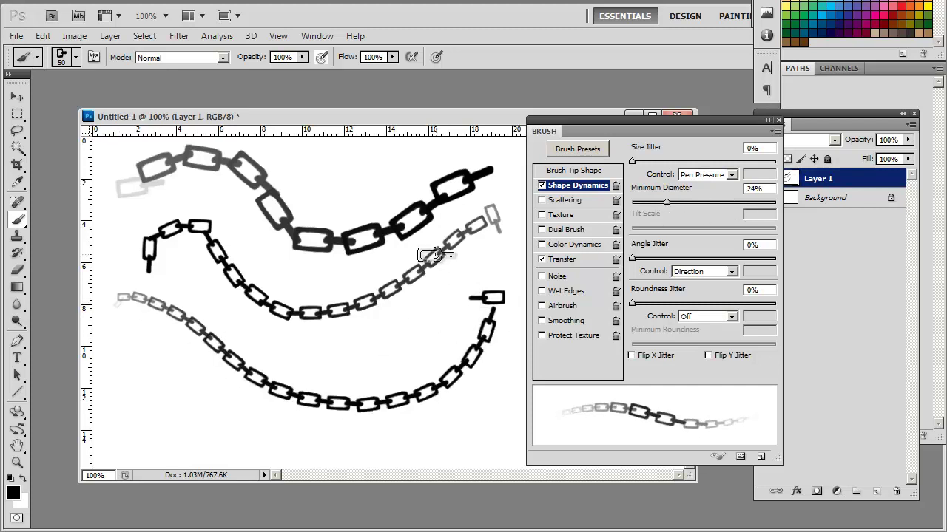
{"action": "mouse_move", "coordinate": [133, 362]}
{"action": "left_mouse_down"}
{"action": "mouse_move", "coordinate": [263, 389]}
{"action": "mouse_move", "coordinate": [422, 320]}
{"action": "left_mouse_up"}
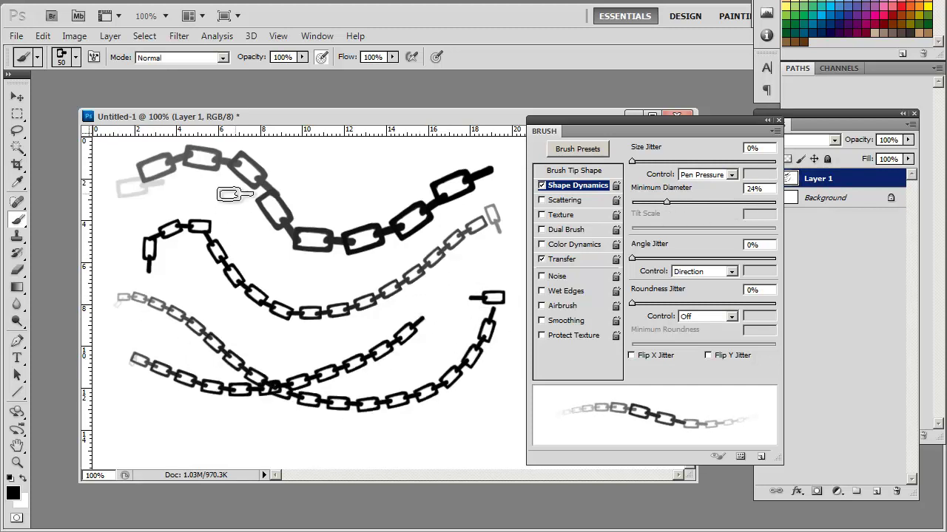
Clear Layer 1 and paint two crossing curved chains across the upper canvas.
{"action": "key", "text": "ctrl+a"}
{"action": "key", "text": "Delete"}
{"action": "key", "text": "ctrl+d"}
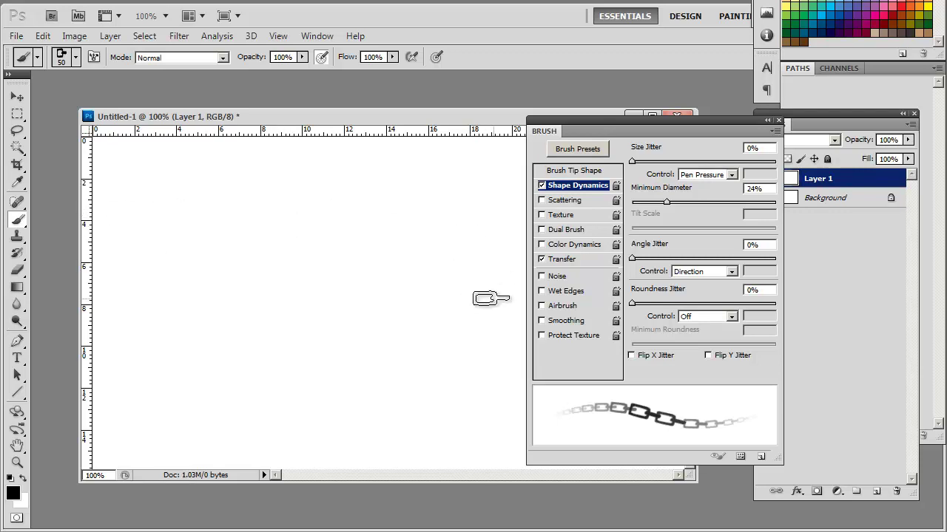
{"action": "mouse_move", "coordinate": [131, 199]}
{"action": "left_mouse_down"}
{"action": "mouse_move", "coordinate": [306, 198]}
{"action": "mouse_move", "coordinate": [499, 170]}
{"action": "mouse_move", "coordinate": [451, 181]}
{"action": "left_mouse_up"}
{"action": "left_click_drag", "start_coordinate": [181, 207], "coordinate": [402, 152]}
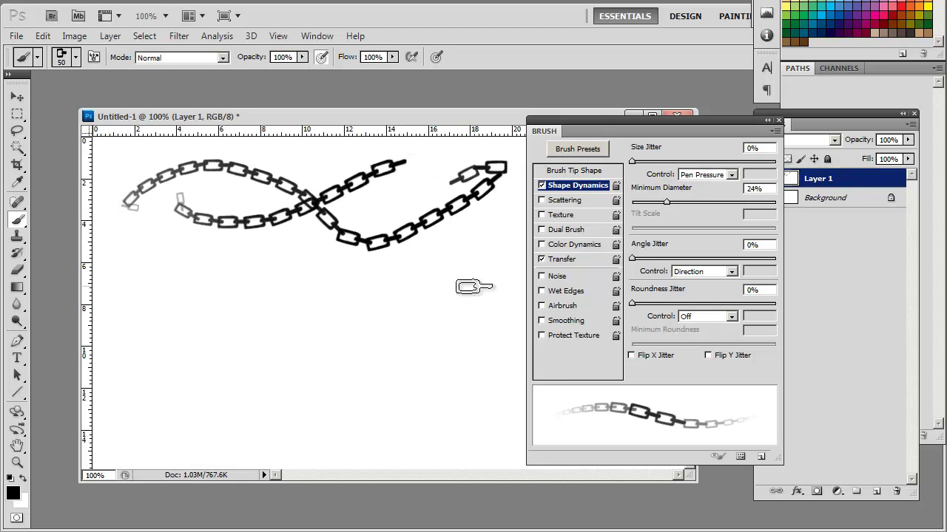
{"action": "key", "text": "F5"}
{"action": "key", "text": "F5"}
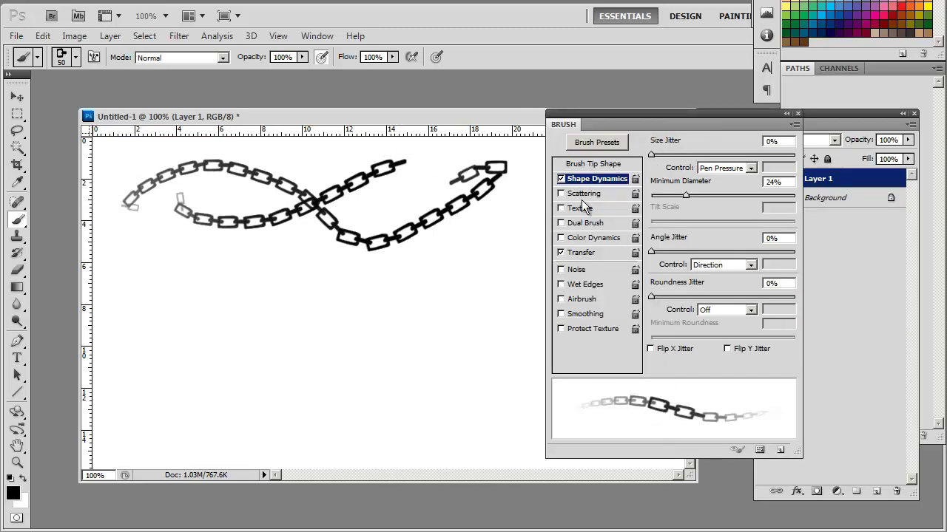